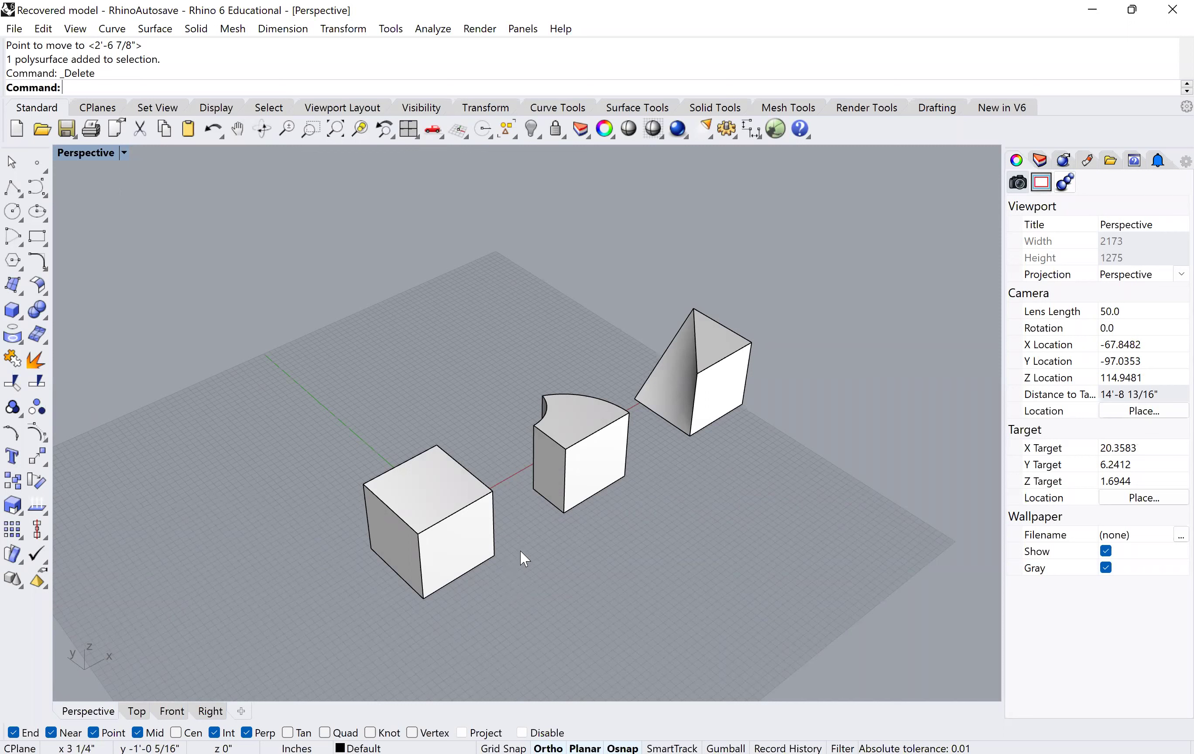
# Move all three solids forward to a new spot in the scene
pyautogui.keyDown('shift'); pyautogui.moveTo(534, 544); pyautogui.dragTo(538, 514, button='right'); pyautogui.keyUp('shift')
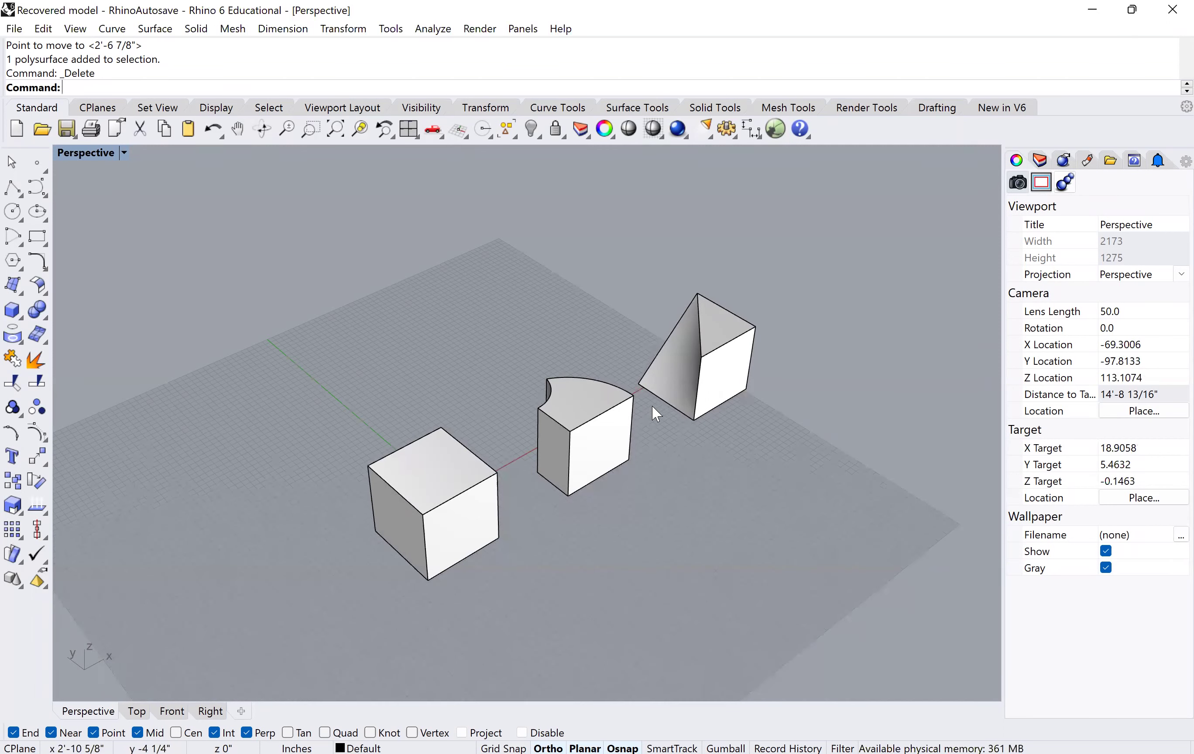
pyautogui.keyDown('shift'); pyautogui.moveTo(582, 520); pyautogui.dragTo(583, 518, button='right'); pyautogui.keyUp('shift')
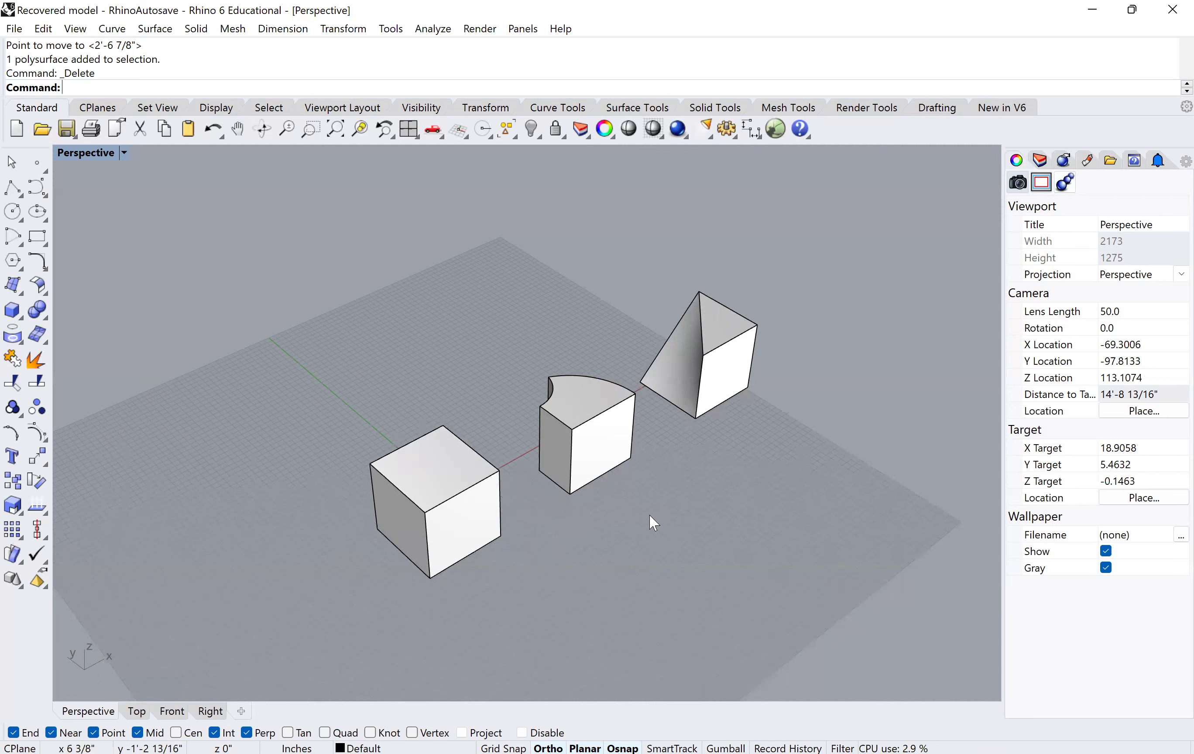
pyautogui.keyDown('shift'); pyautogui.moveTo(802, 324); pyautogui.dragTo(827, 306, button='right'); pyautogui.keyUp('shift')
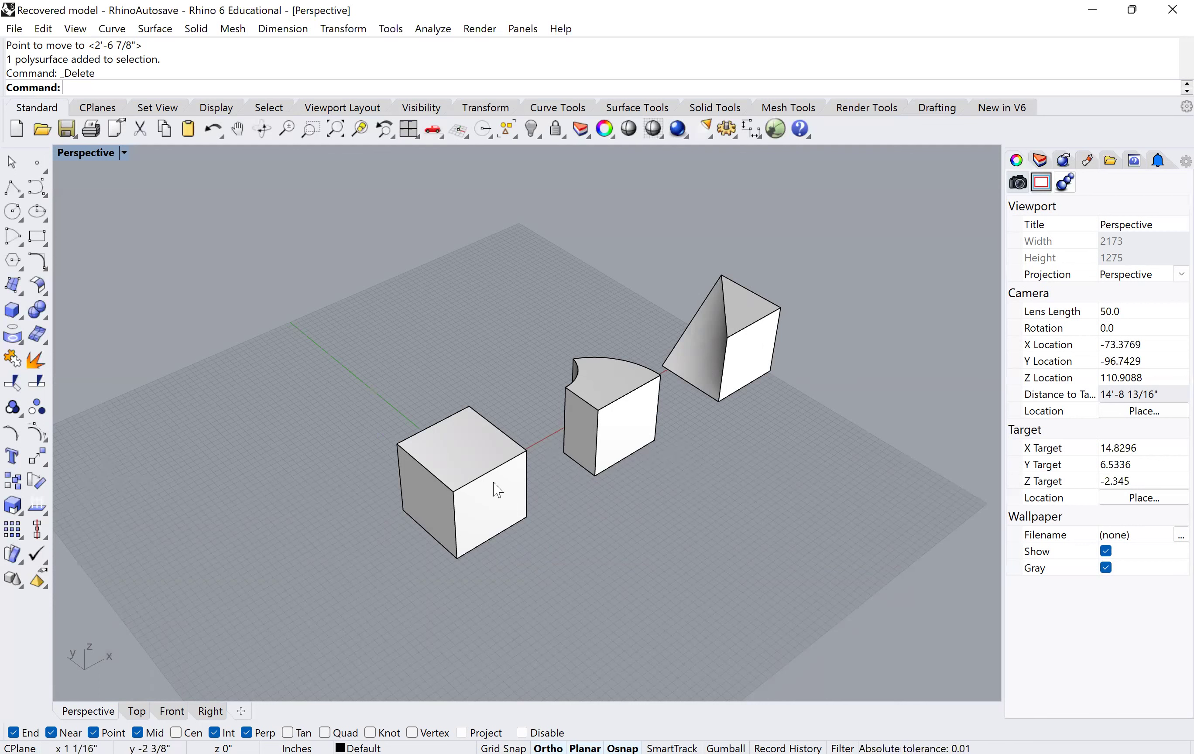
pyautogui.moveTo(614, 464)
pyautogui.keyDown('shift'); pyautogui.mouseDown(button='right')
pyautogui.moveTo(647, 442)
pyautogui.moveTo(622, 455)
pyautogui.mouseUp(button='right'); pyautogui.keyUp('shift')
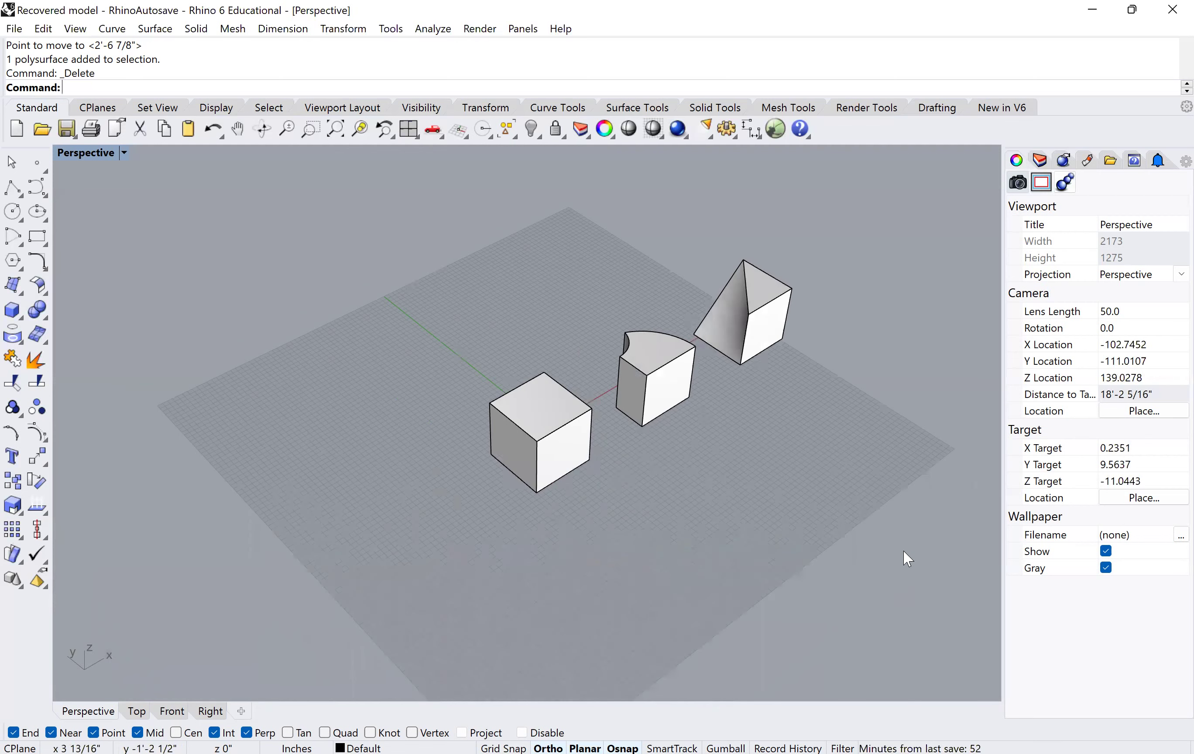
pyautogui.hotkey('ctrl', 'a')
pyautogui.write('m')
pyautogui.press('Return')
pyautogui.click(543, 512)
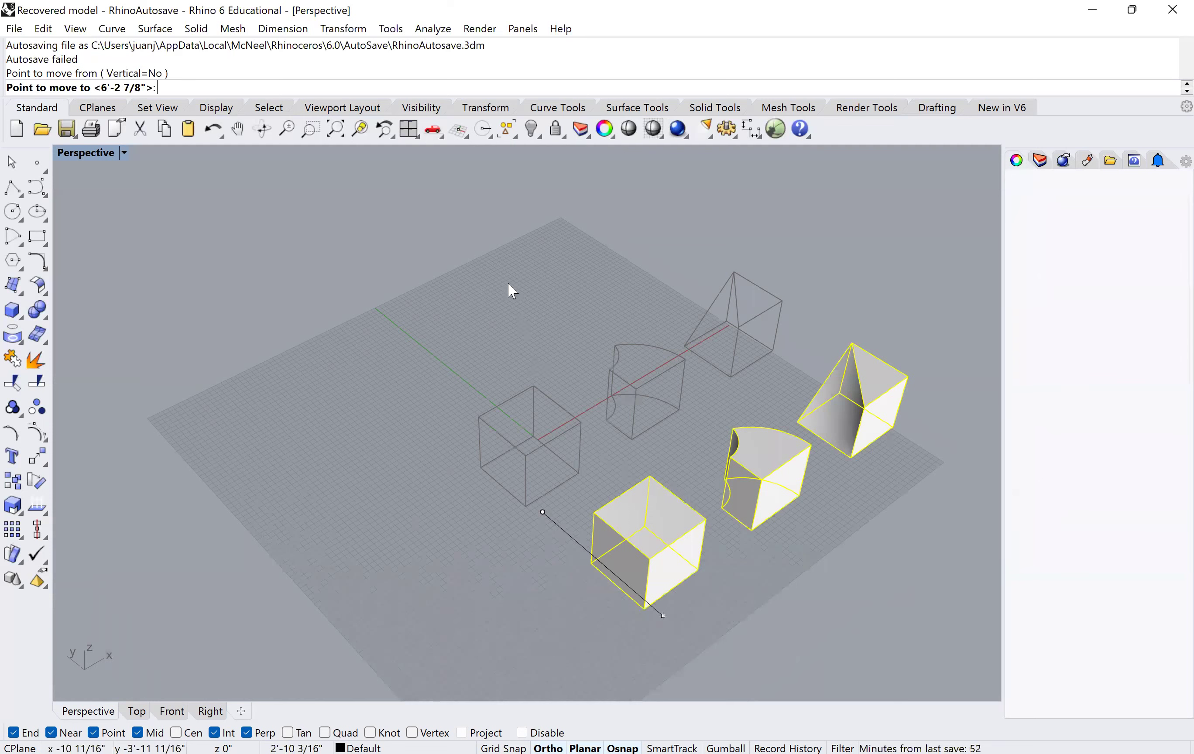
pyautogui.click(433, 345)
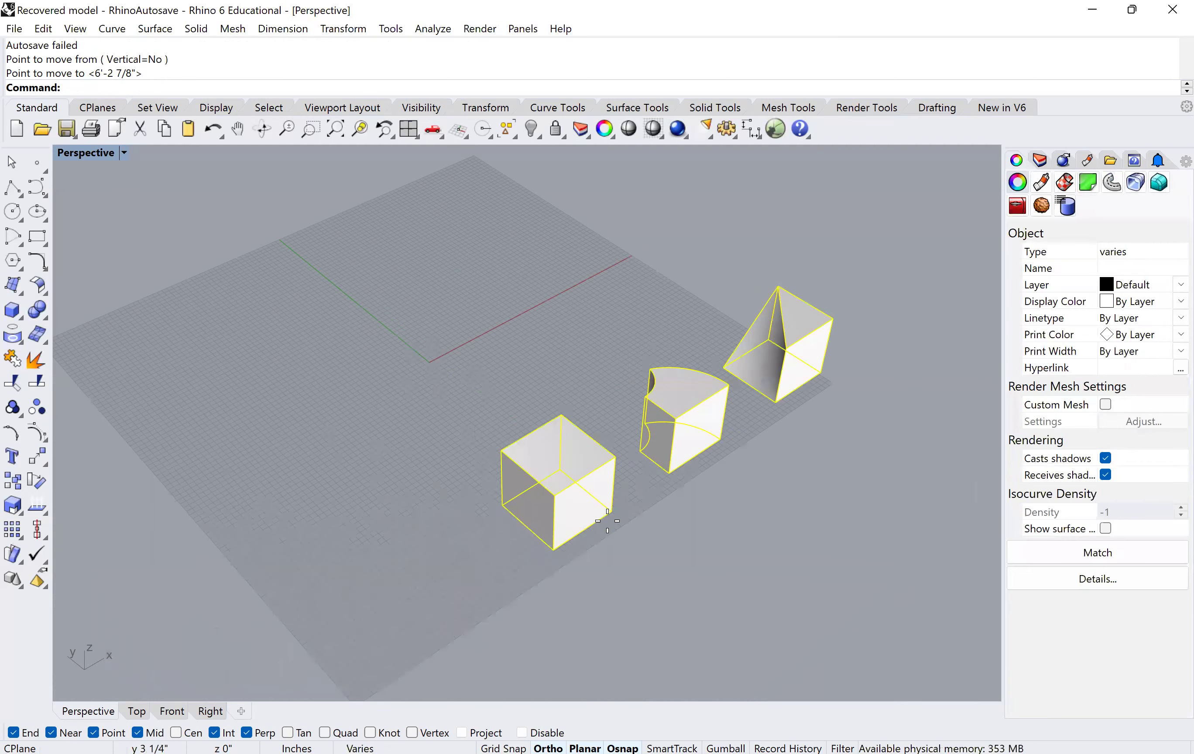
# Unroll the cube into a flat six-square net with UnrollSrf
pyautogui.press('Escape')
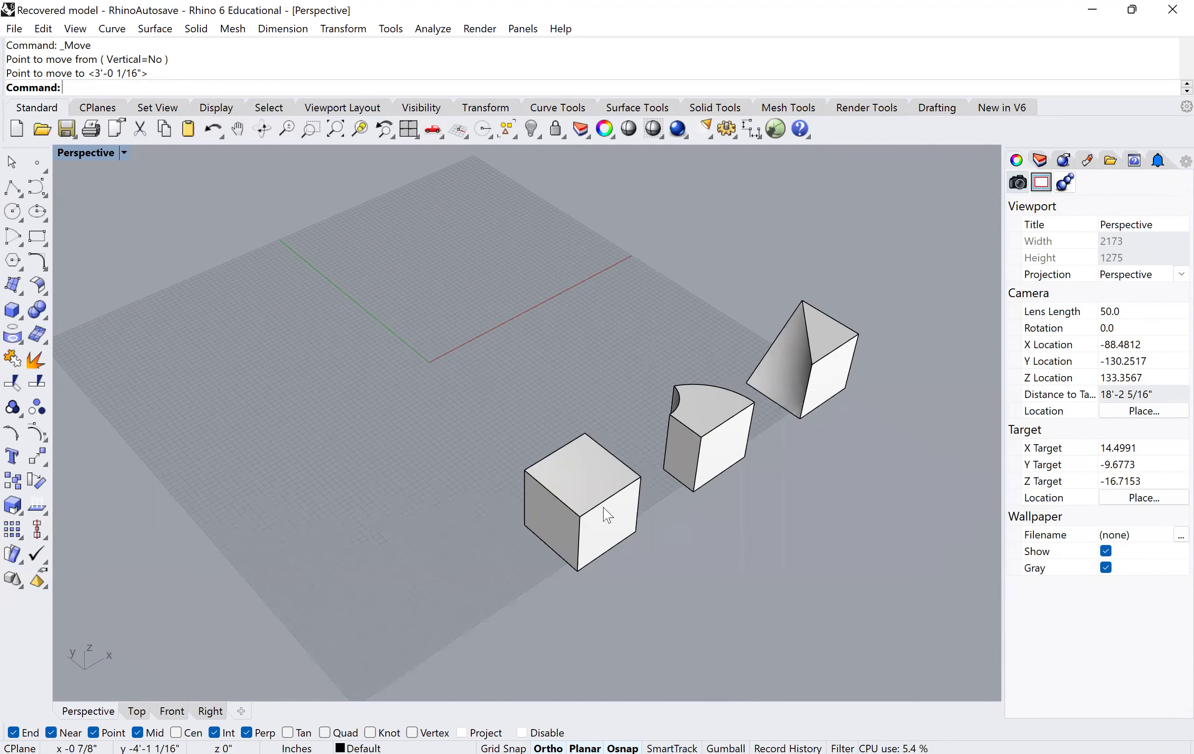
pyautogui.click(605, 514)
pyautogui.write('Unro')
pyautogui.press('Return')
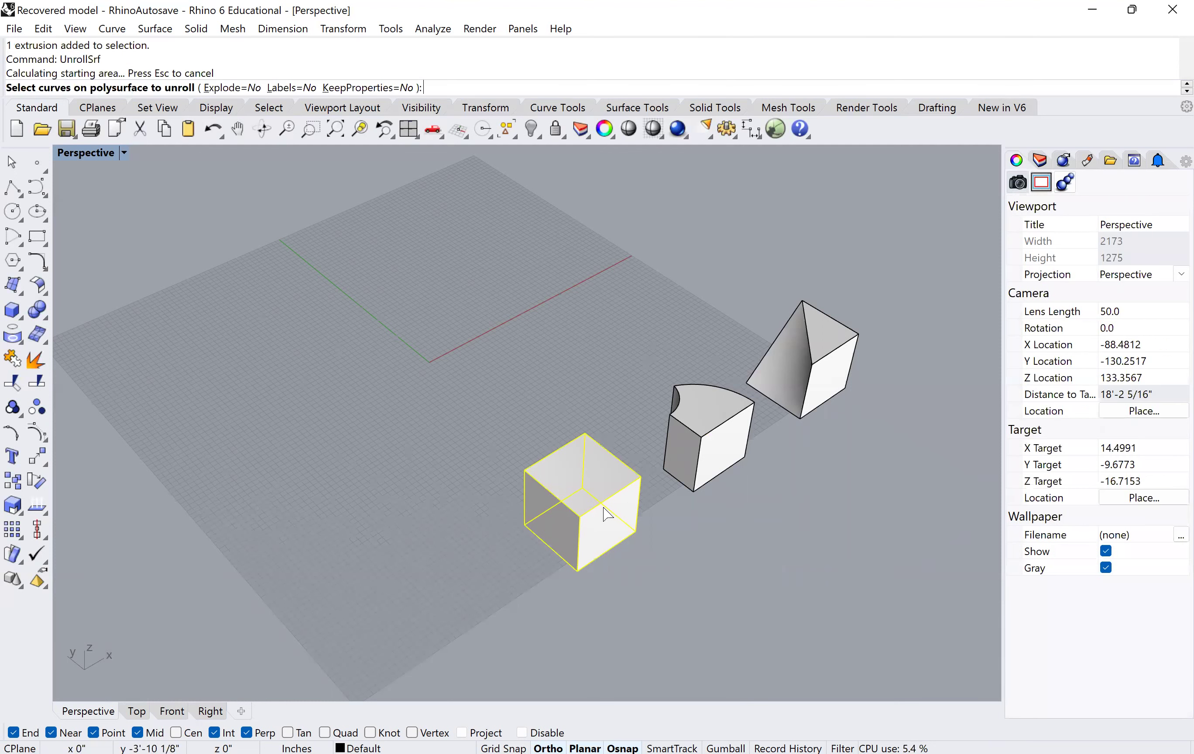
pyautogui.rightClick(603, 507)
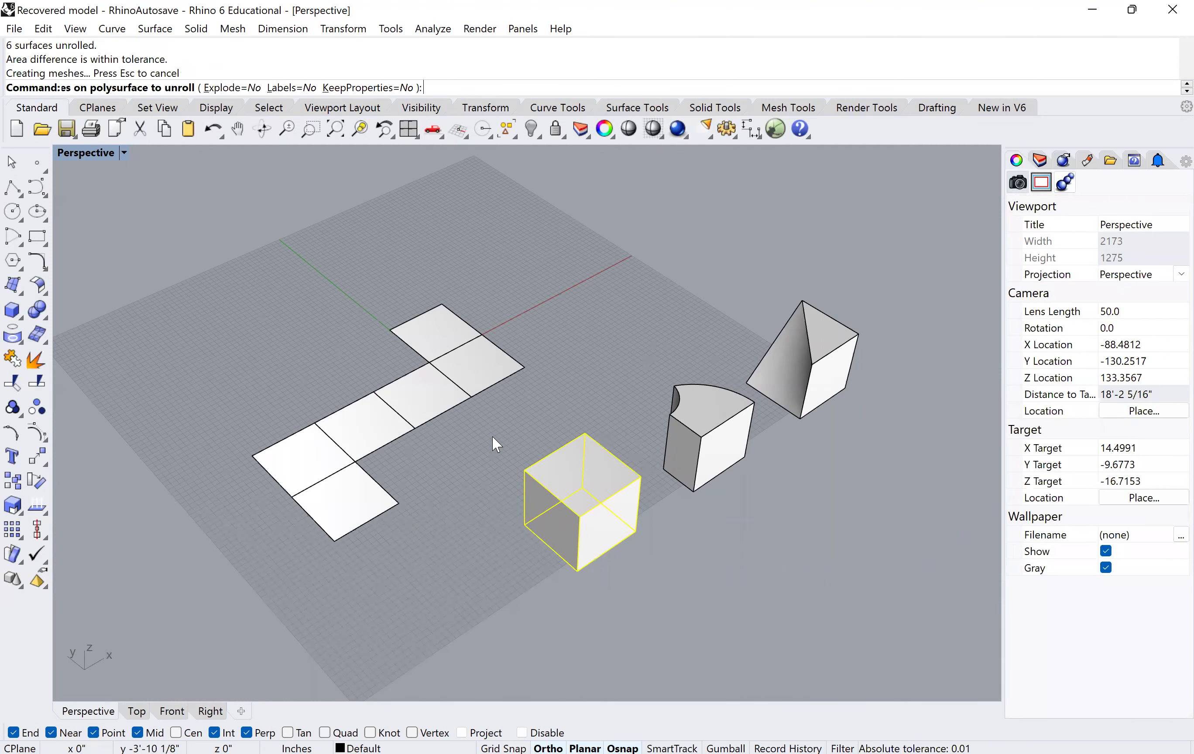
# Move the unrolled cube net up and to the left, clear of the solids
pyautogui.click(361, 442)
pyautogui.write('M')
pyautogui.press('Return')
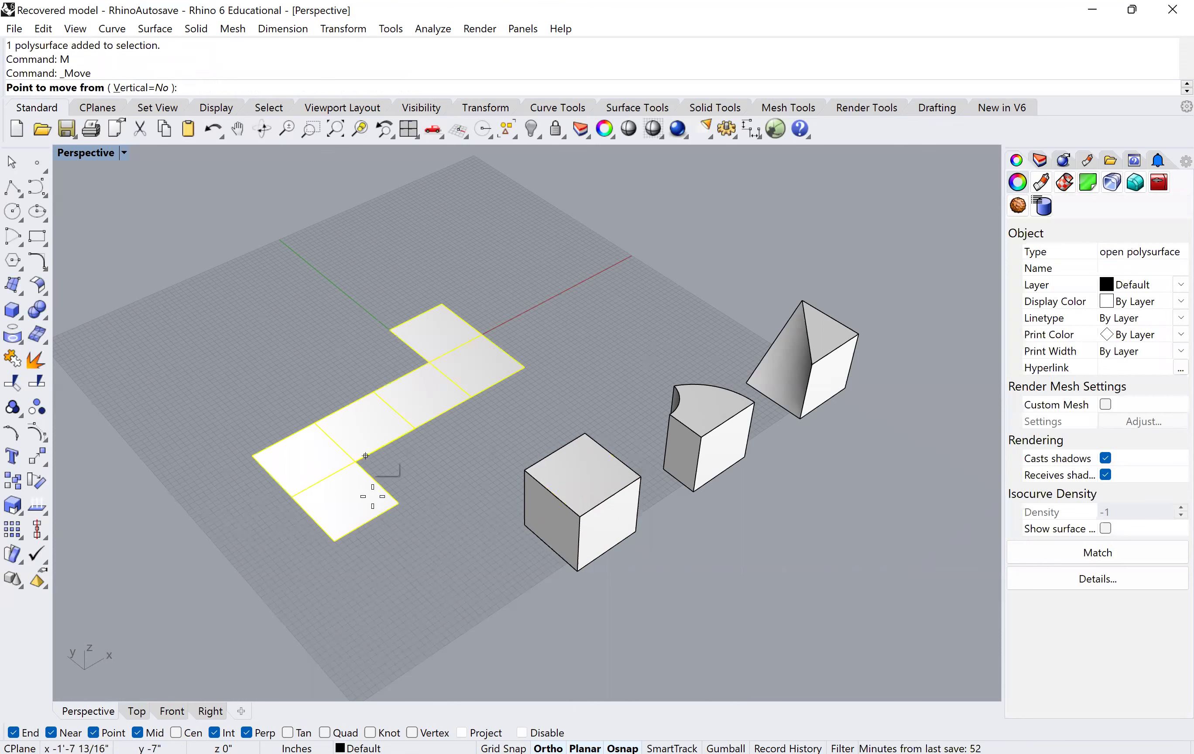
pyautogui.scroll(-2, 406, 568)
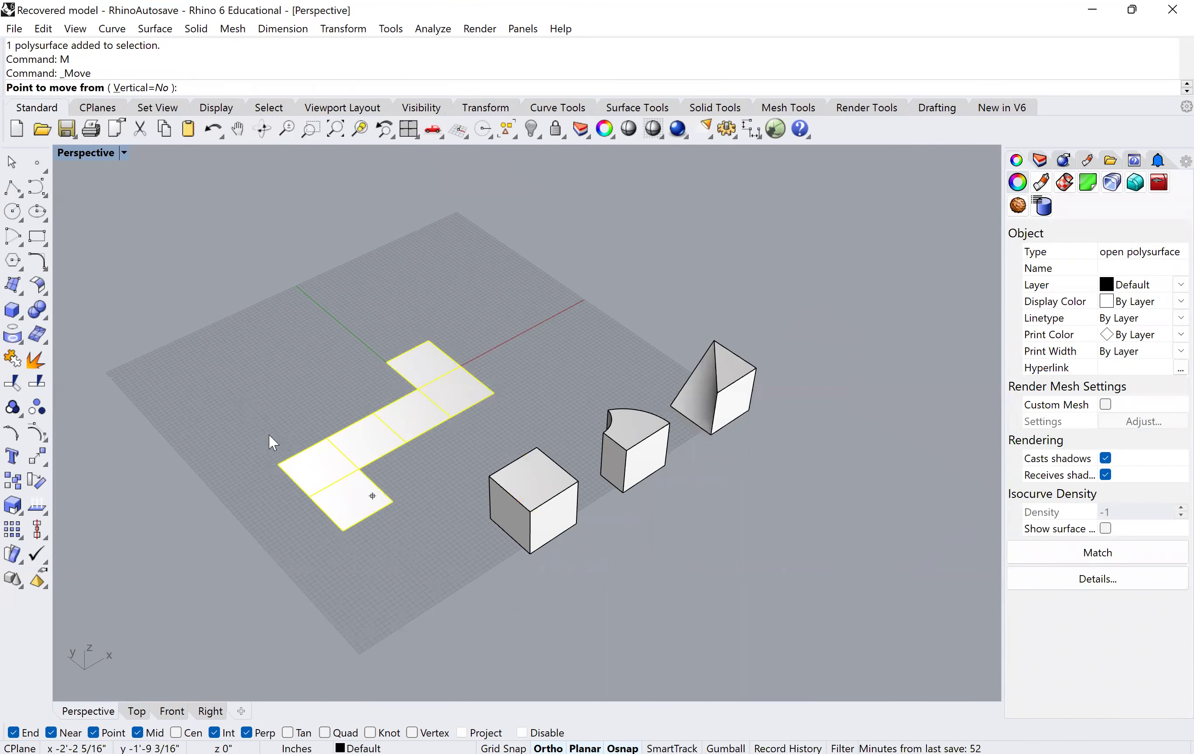
pyautogui.scroll(-2, 372, 495)
pyautogui.click(373, 496)
pyautogui.click(306, 305)
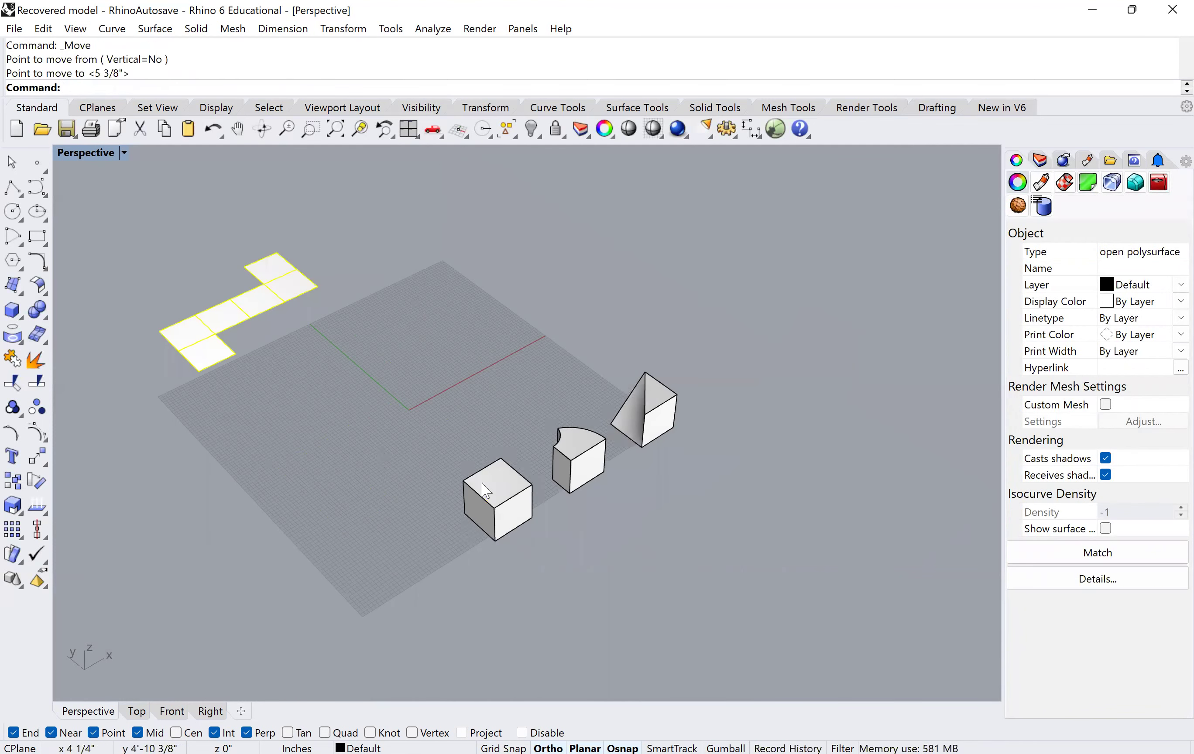
pyautogui.click(492, 504)
pyautogui.click(469, 516)
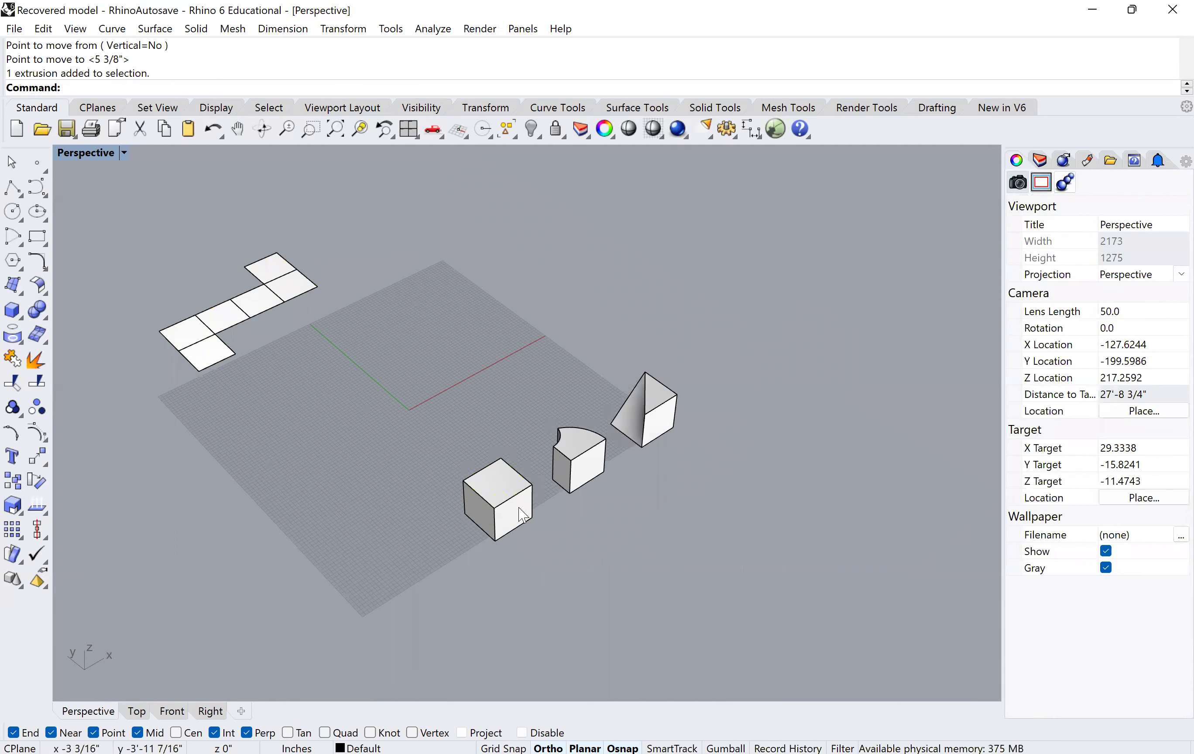
pyautogui.scroll(1, 527, 506)
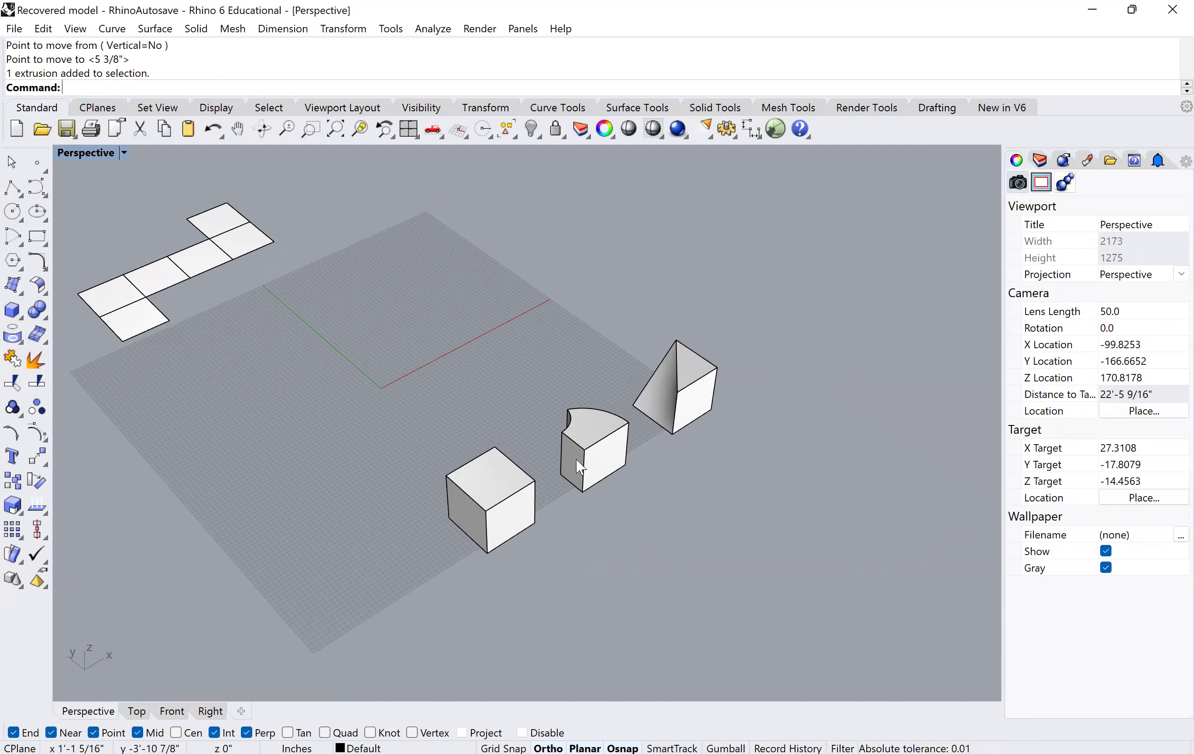
# Draw a circle centred on the quarter-round block's bottom corner
pyautogui.scroll(1, 565, 444)
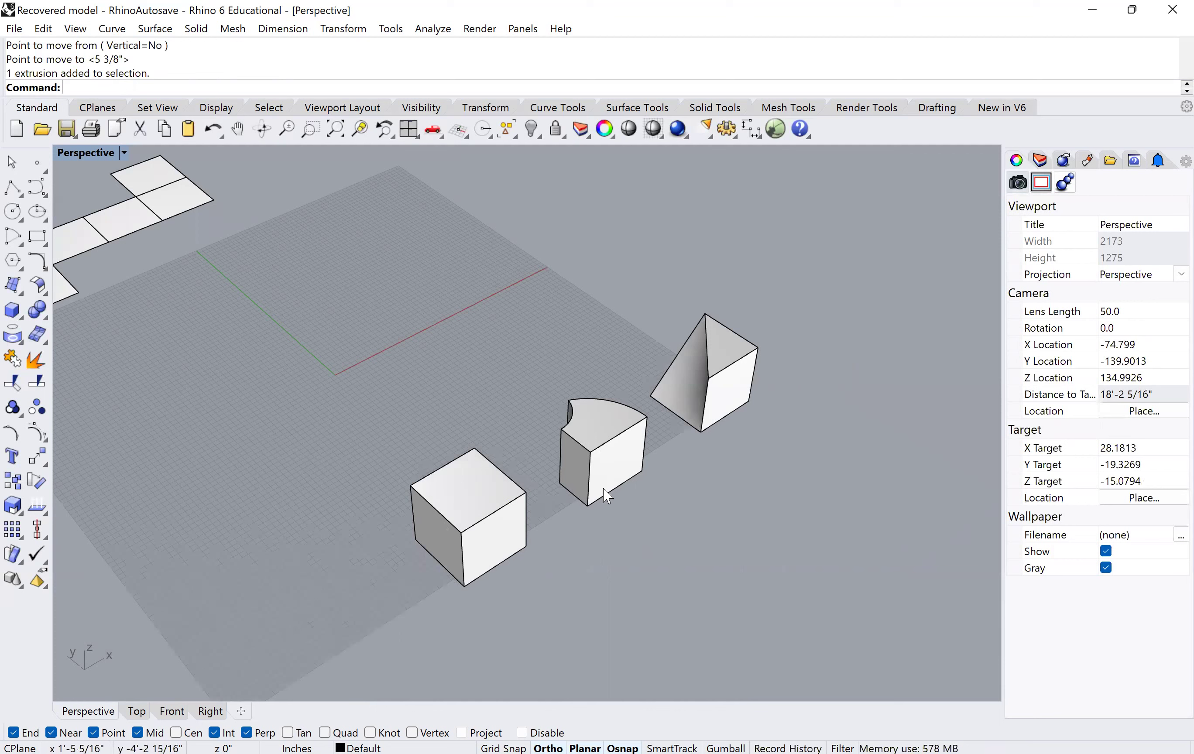
pyautogui.click(12, 213)
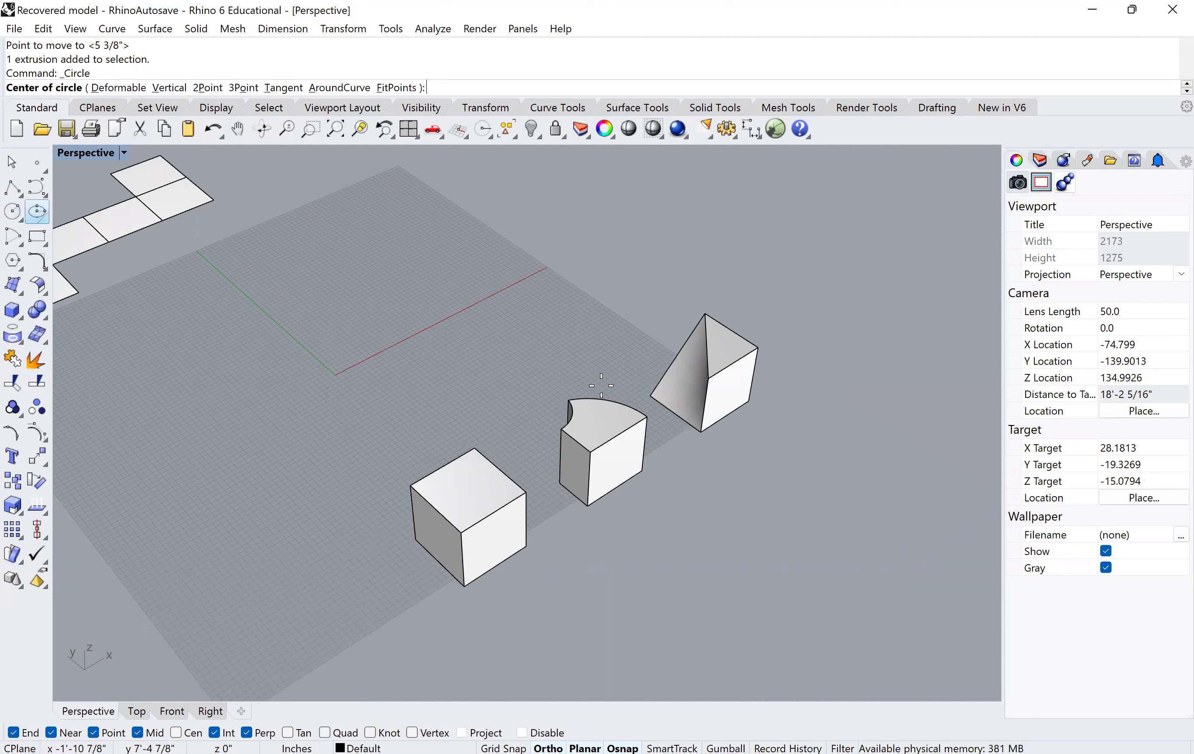
pyautogui.click(587, 506)
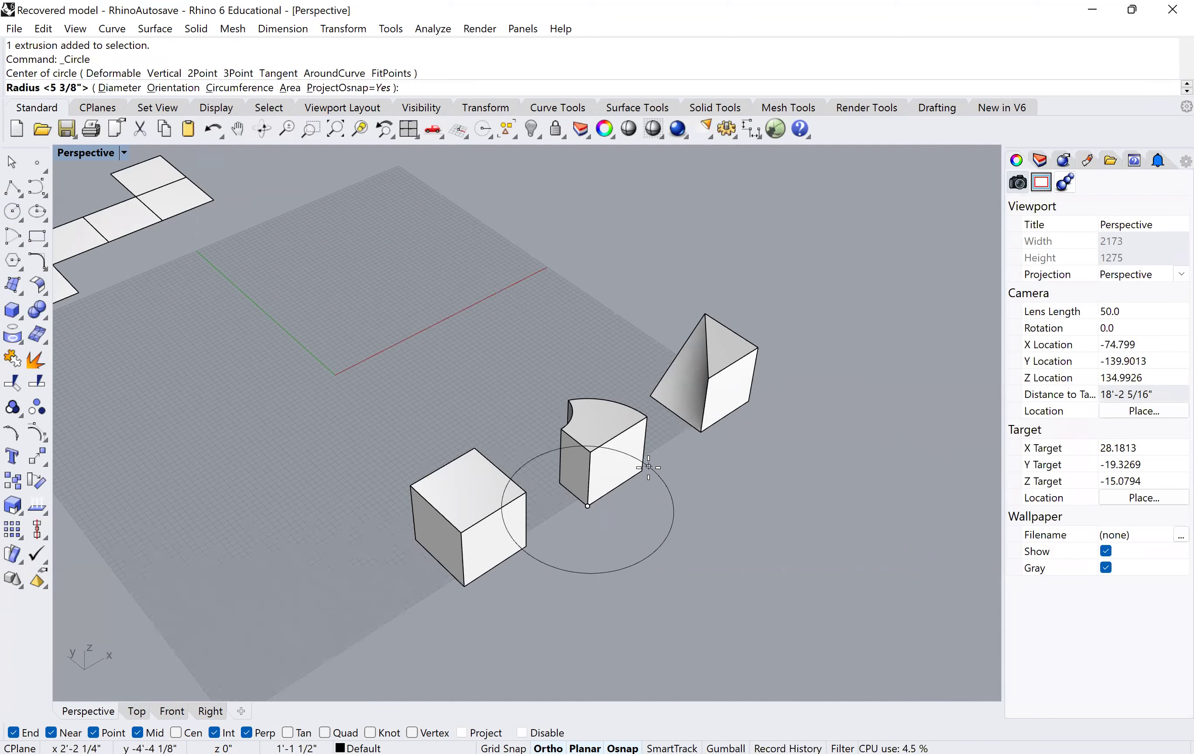
pyautogui.click(555, 543)
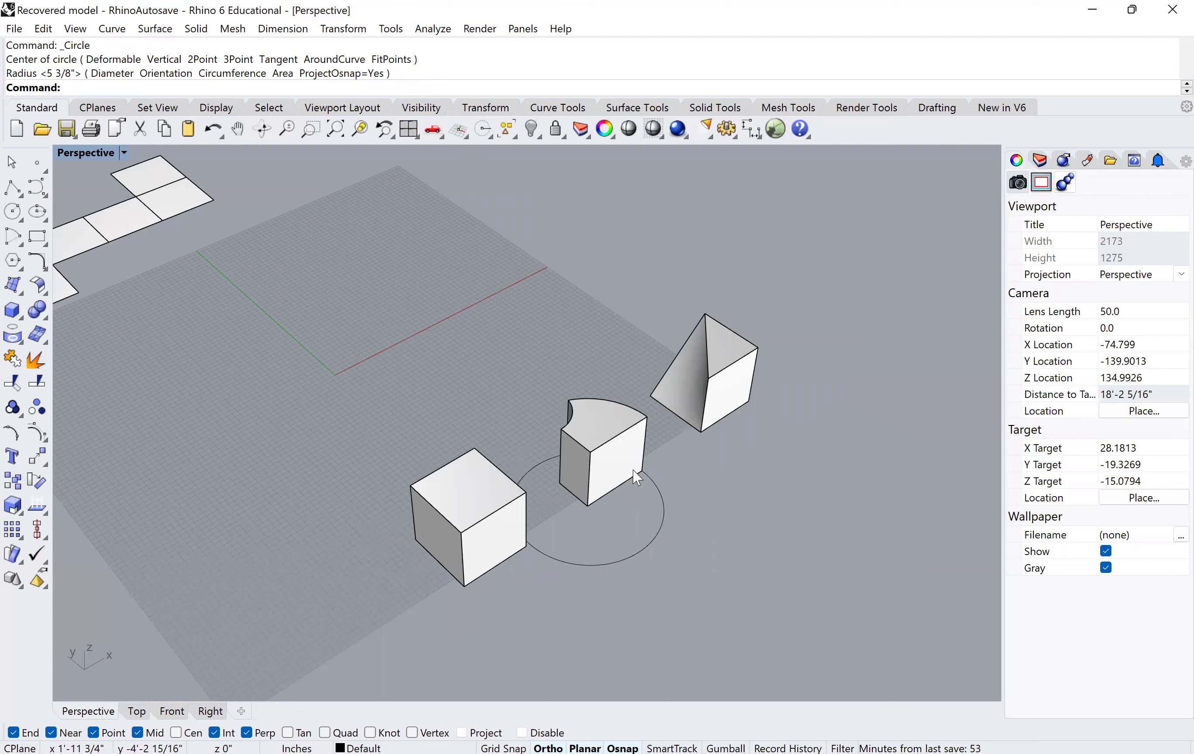
# Extrude the circle upward into an open cylindrical wall with ExtrudeCrv
pyautogui.moveTo(645, 500); pyautogui.dragTo(723, 505, button='right')
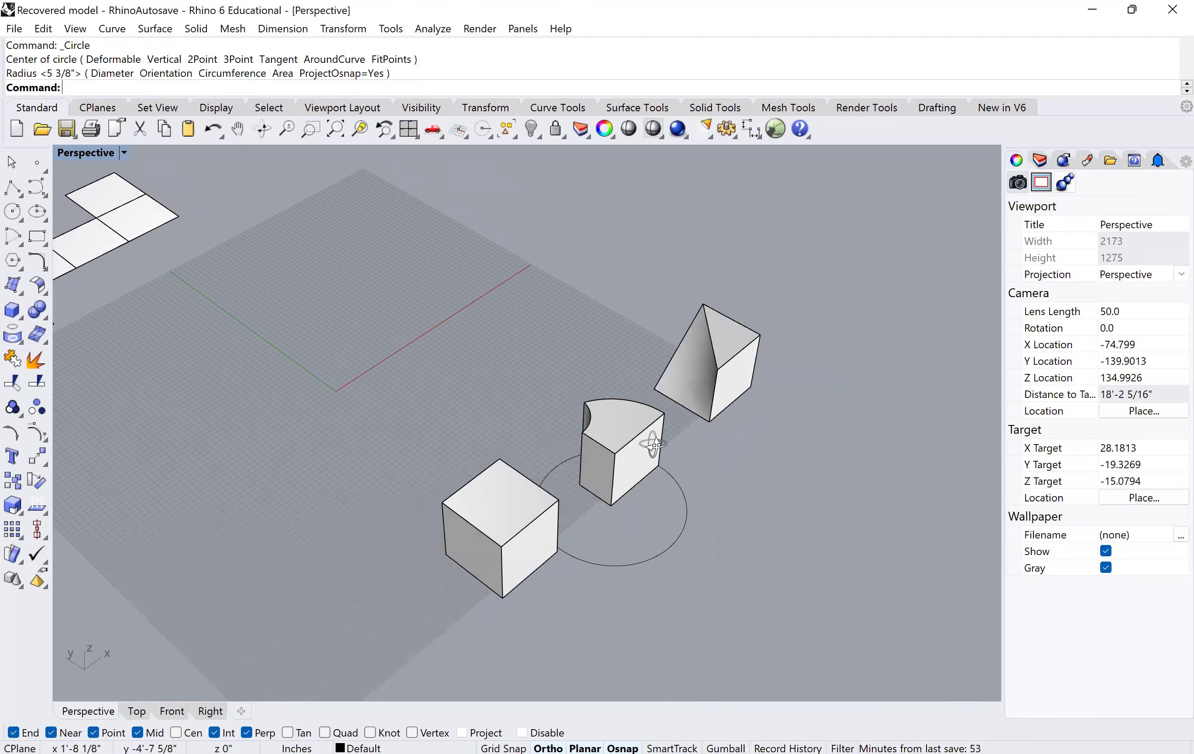
pyautogui.click(631, 379)
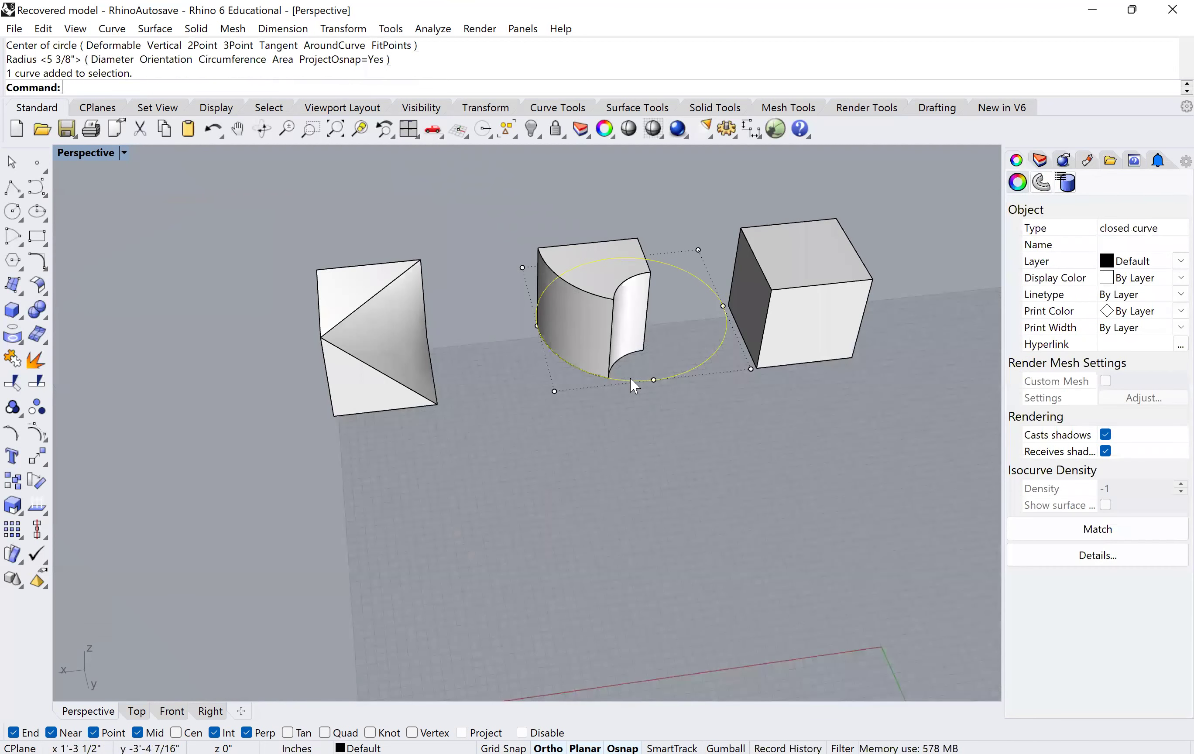
pyautogui.write('ExtrudeCrv')
pyautogui.press('Return')
pyautogui.click(637, 226)
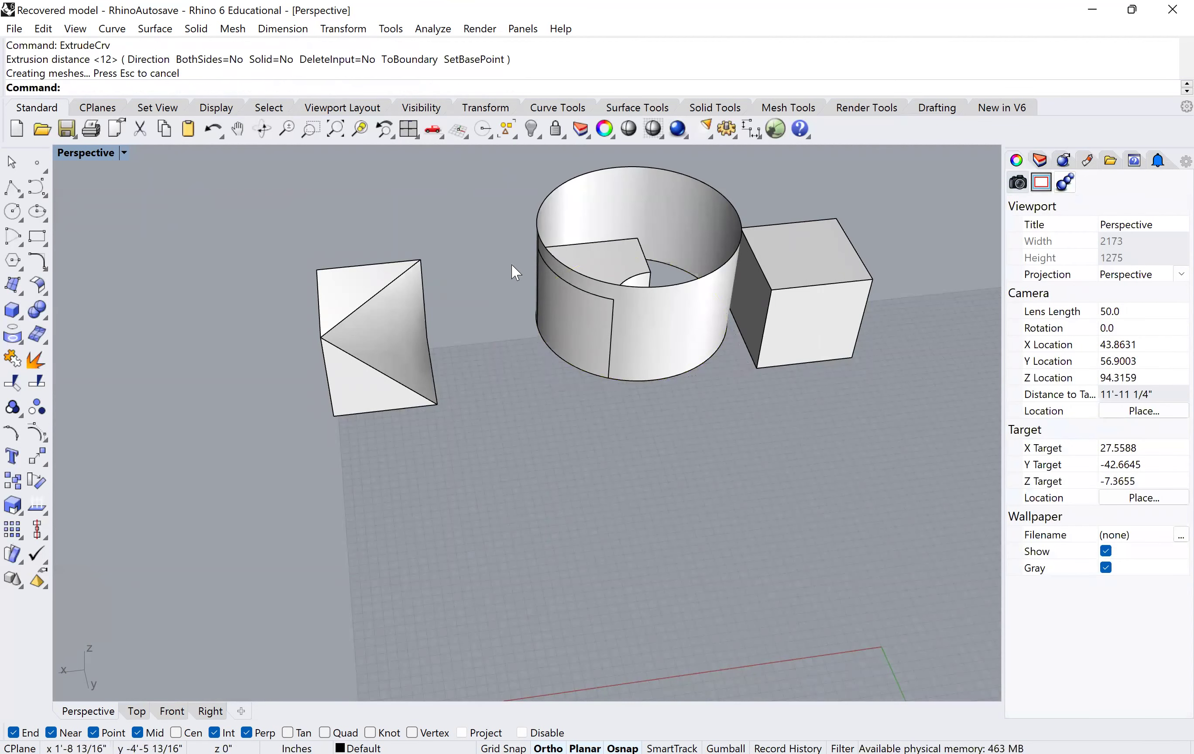
pyautogui.scroll(-3, 602, 383)
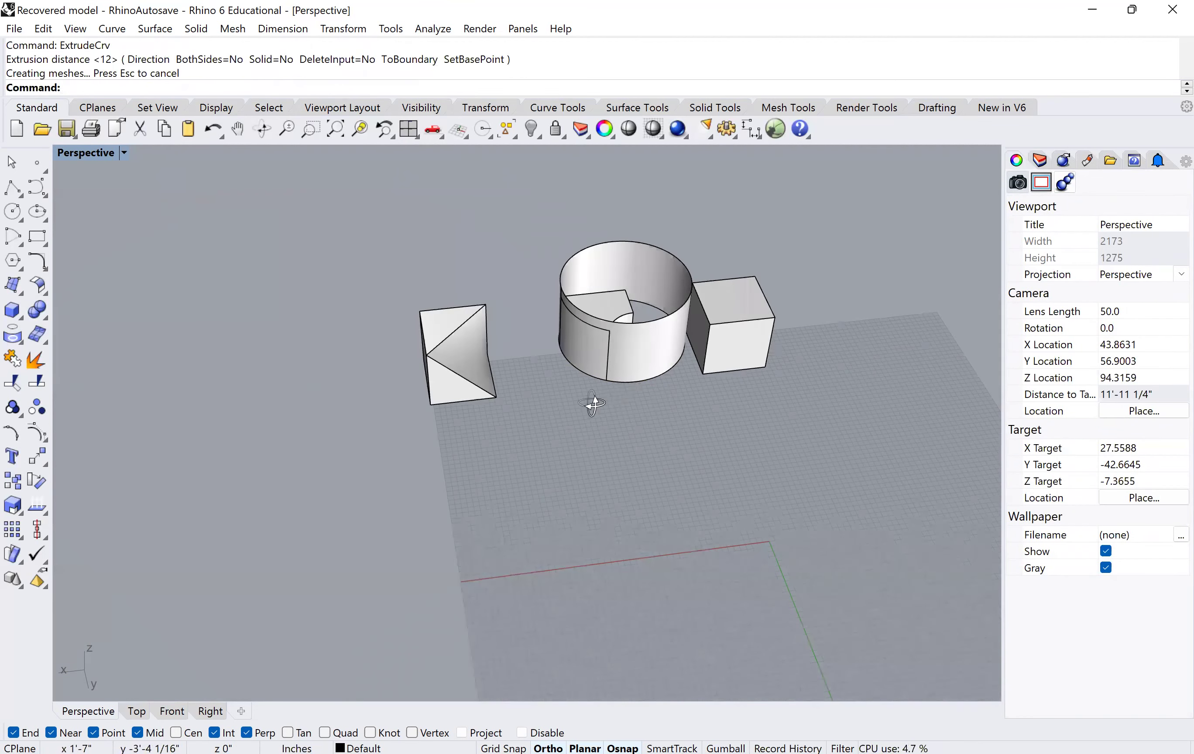
# Draw a second small circle centred on the block's corner, reaching its edge corner
pyautogui.moveTo(518, 529); pyautogui.dragTo(177, 319, button='right')
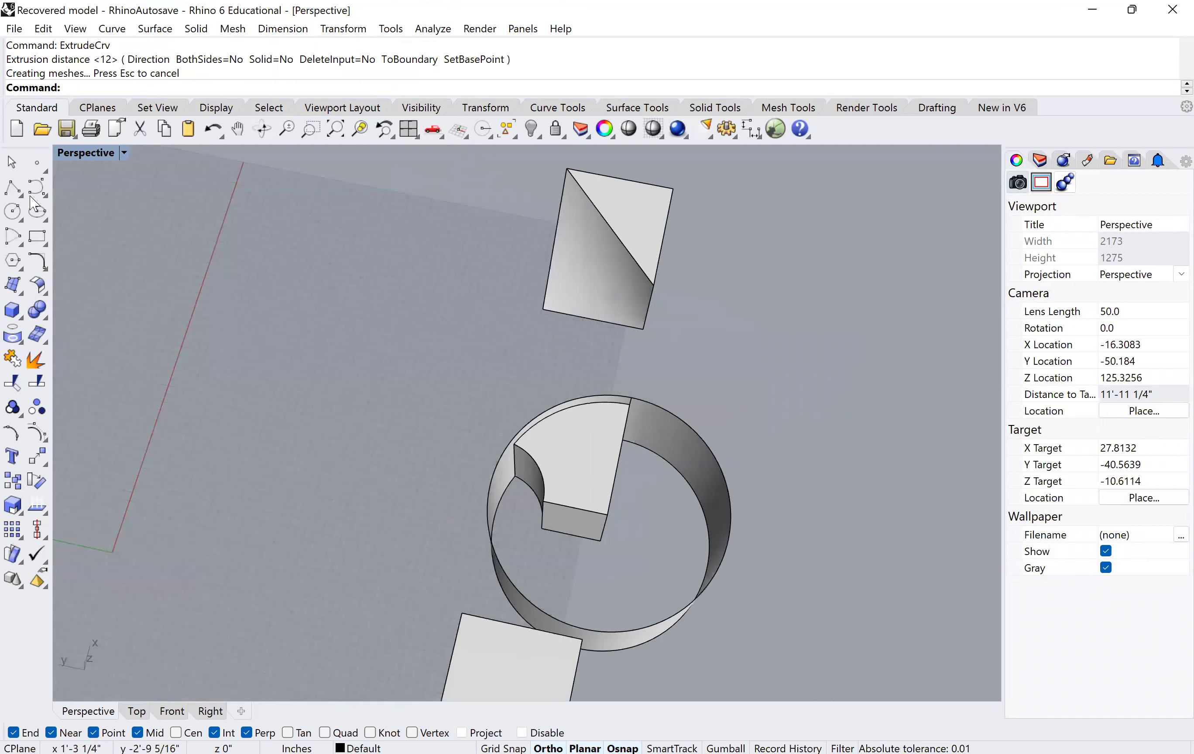
pyautogui.click(12, 210)
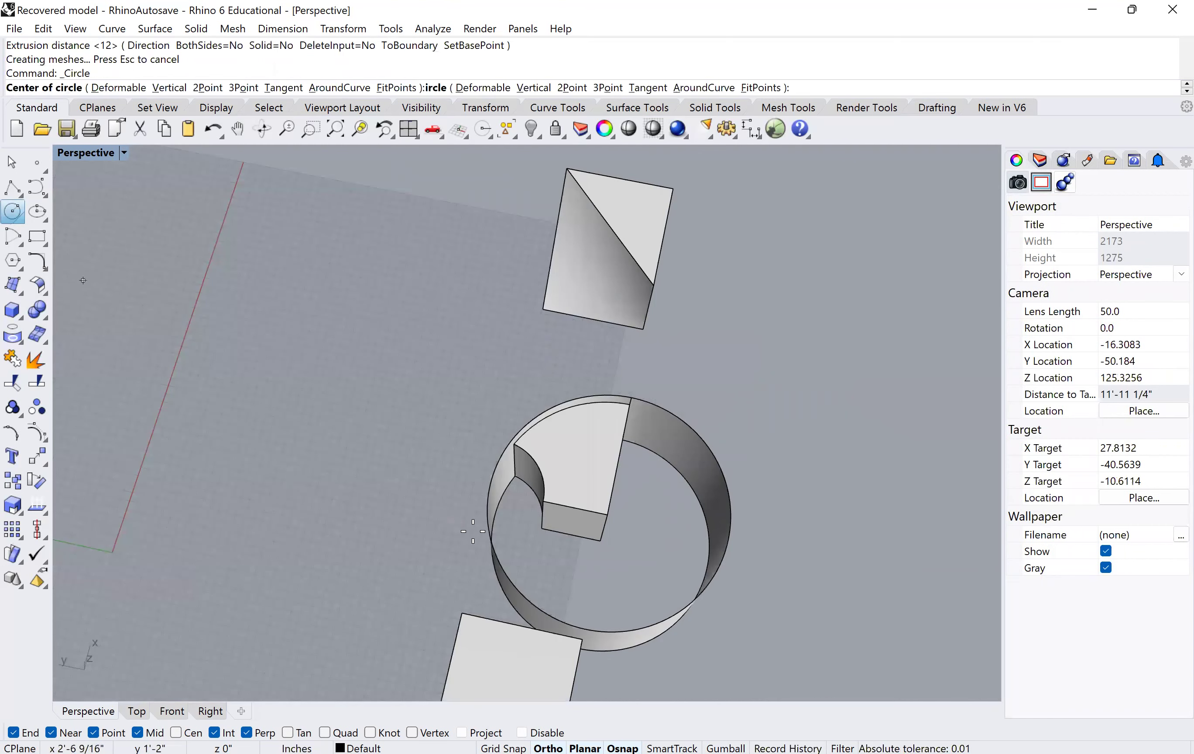
pyautogui.click(542, 528)
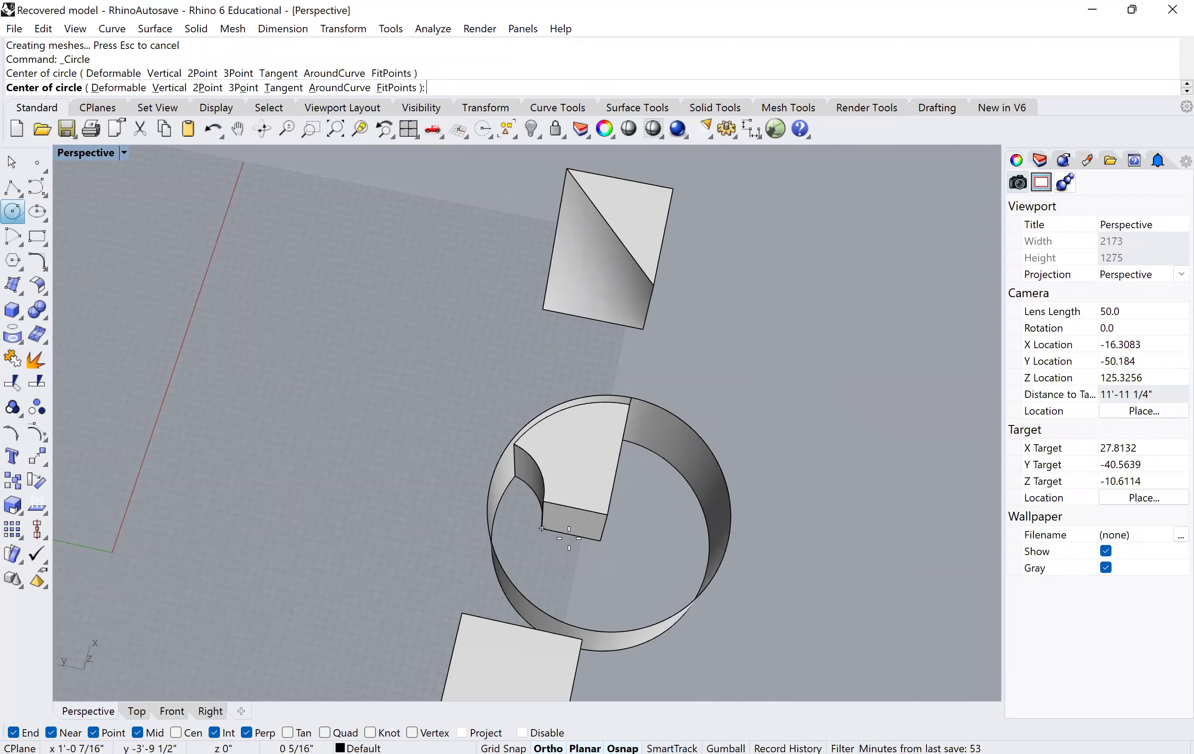
pyautogui.click(600, 542)
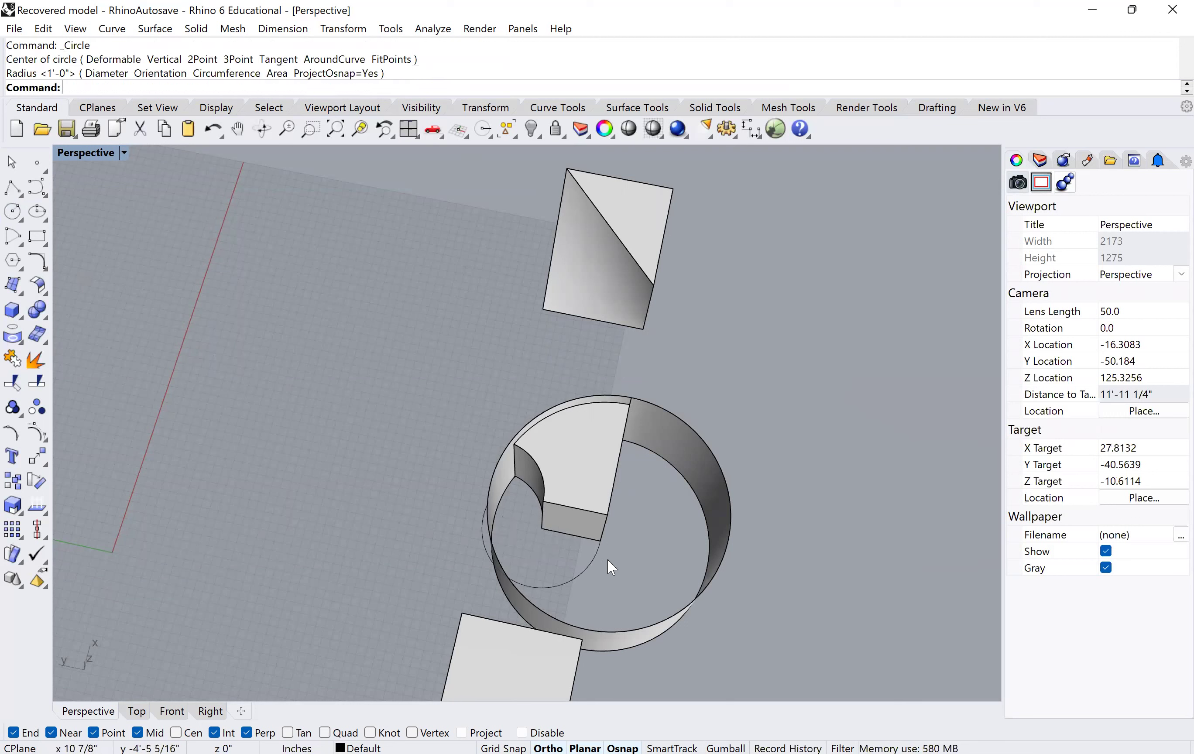
# Move the small circle onto the block's corner point
pyautogui.click(591, 559)
pyautogui.write('m')
pyautogui.press('Return')
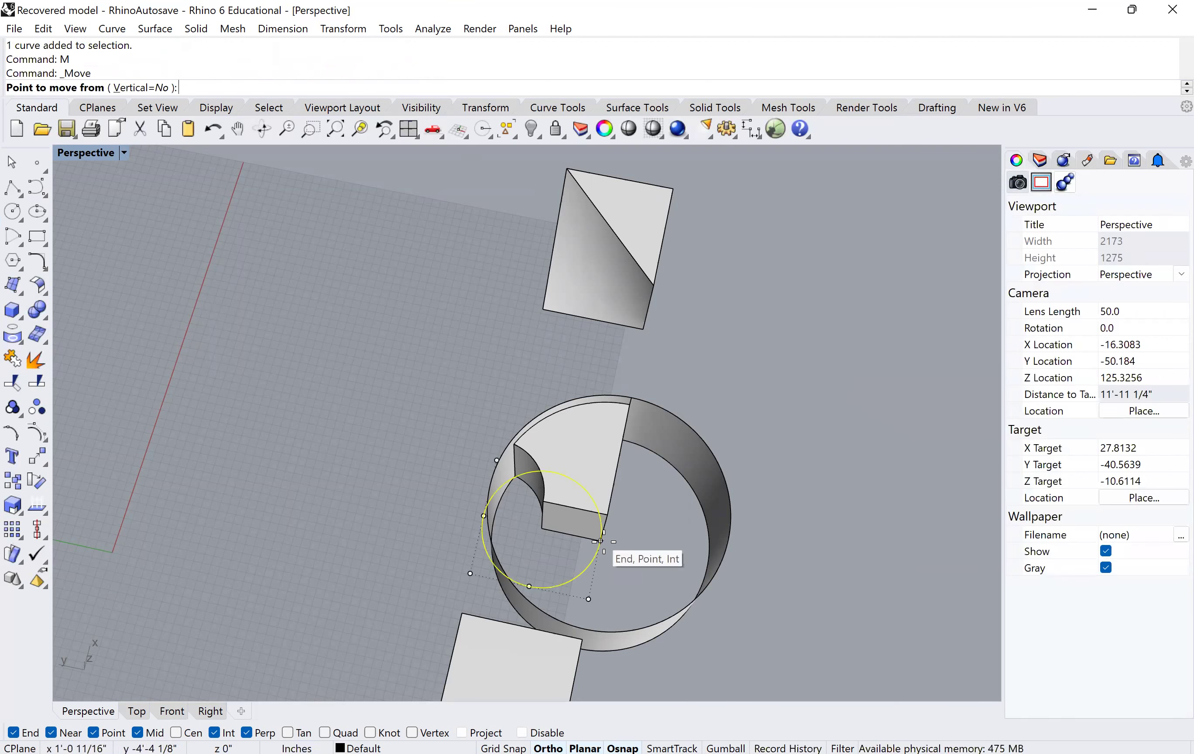
pyautogui.click(600, 540)
pyautogui.click(541, 528)
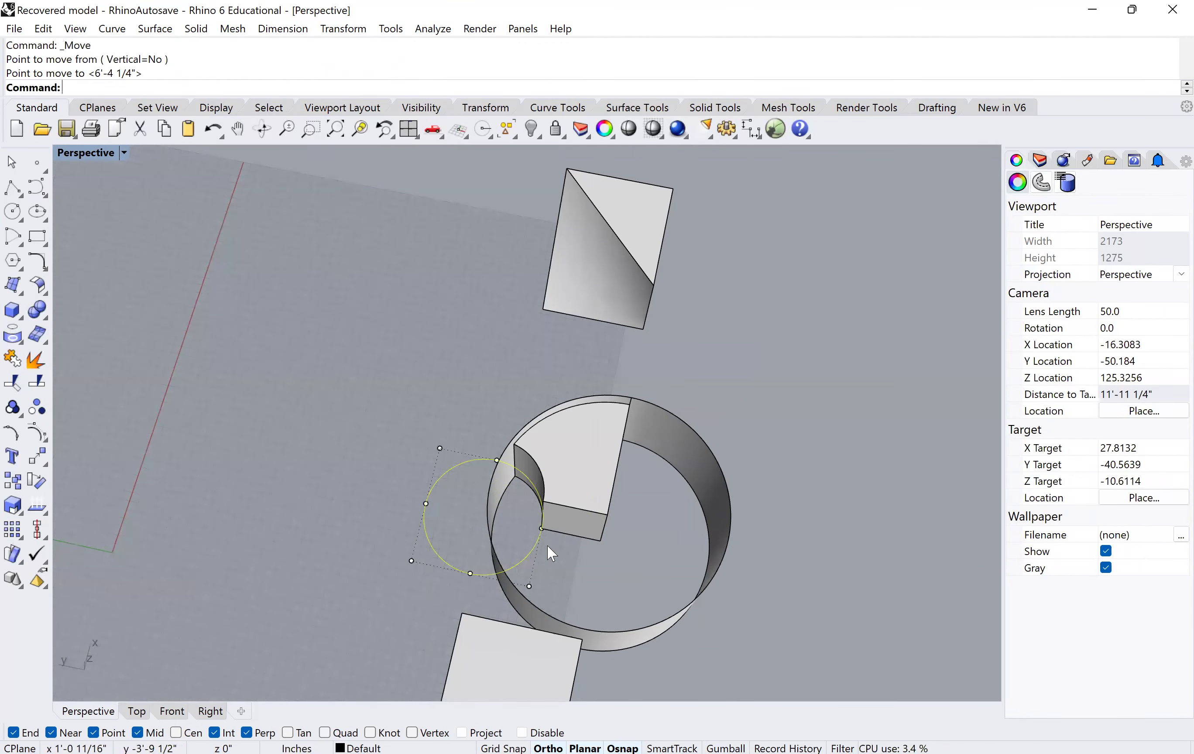
pyautogui.scroll(8, 552, 554)
pyautogui.click(554, 554)
pyautogui.scroll(-7, 554, 555)
pyautogui.moveTo(561, 556); pyautogui.dragTo(483, 543, button='right')
# Delete the small circle, the cylinder wall surface and the remaining circle curve
pyautogui.click(462, 545)
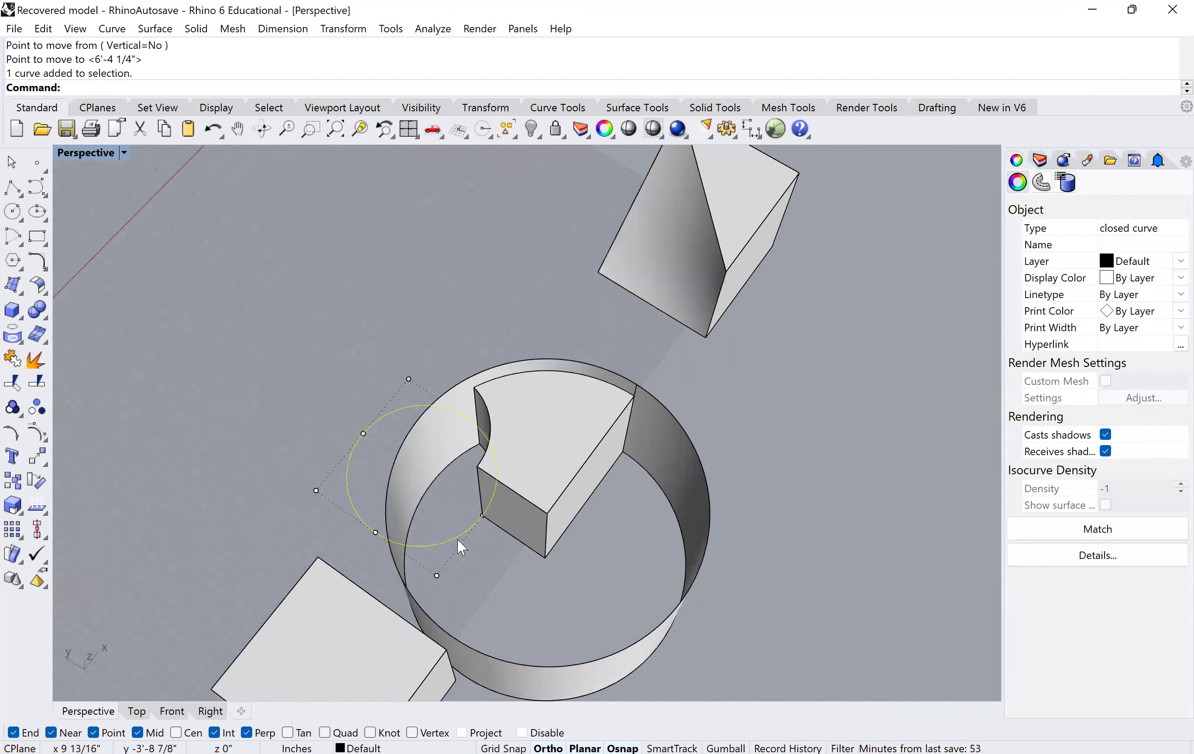
pyautogui.press('Delete')
pyautogui.click(423, 468)
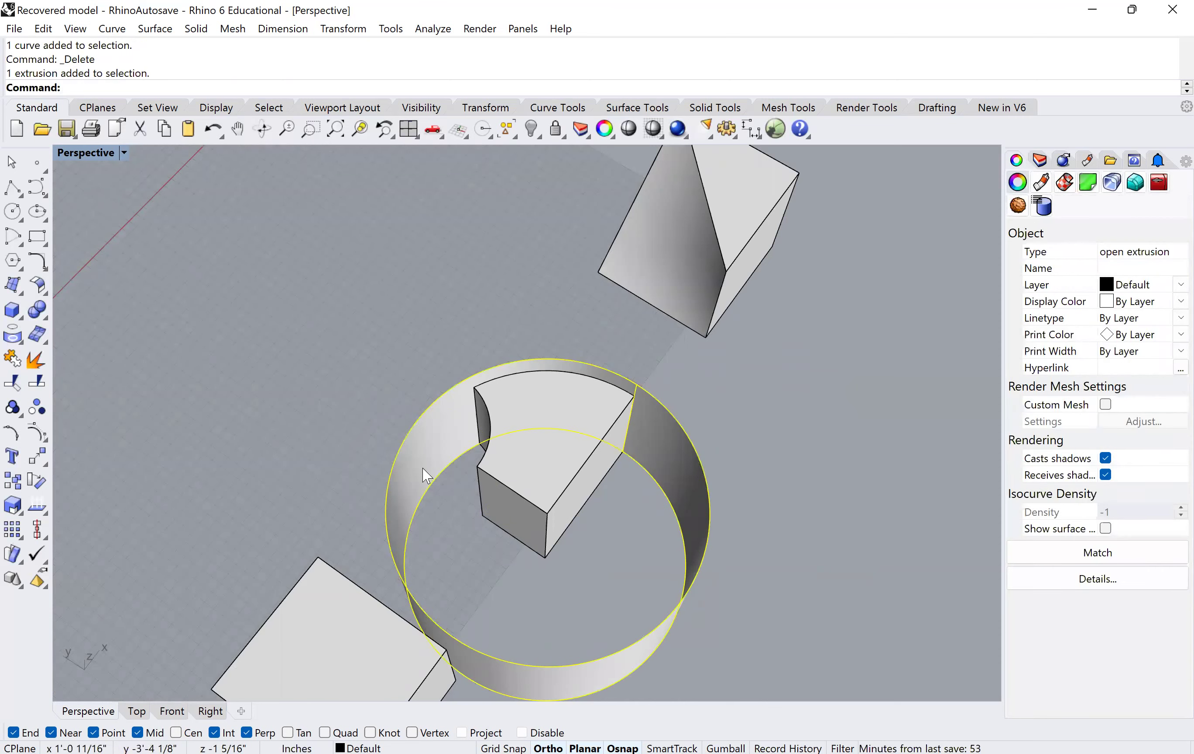
pyautogui.press('Delete')
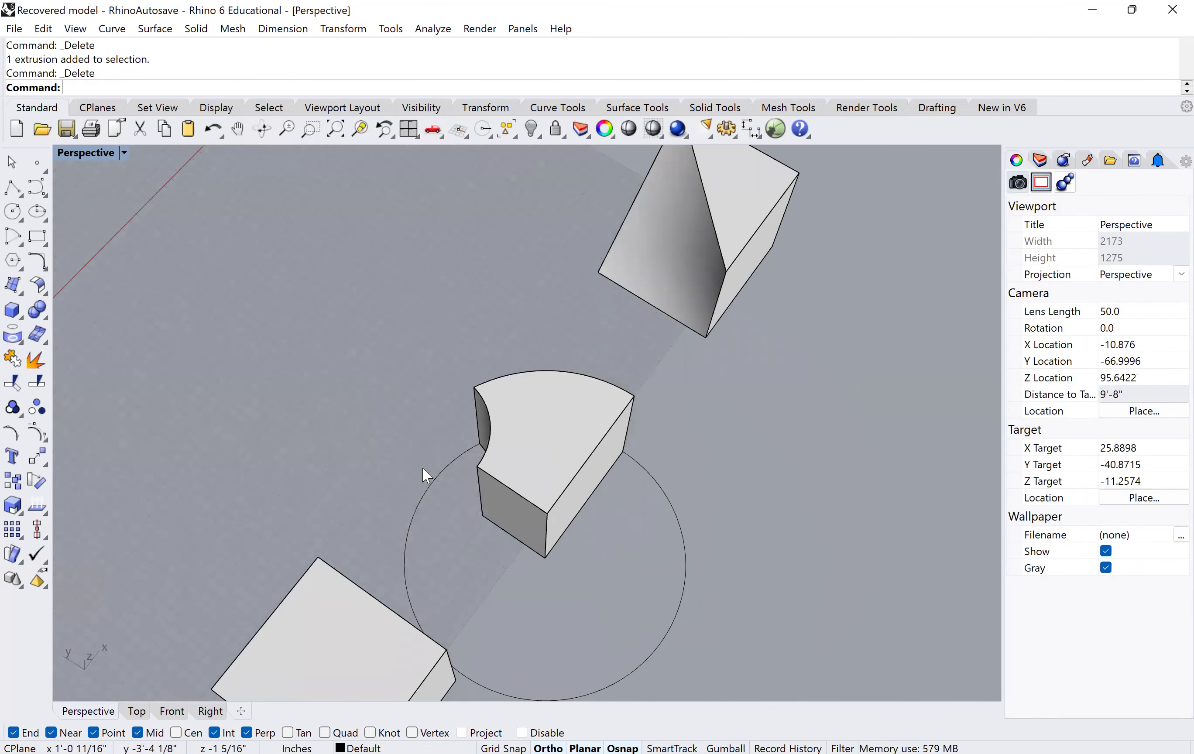
pyautogui.click(409, 489)
pyautogui.press('Delete')
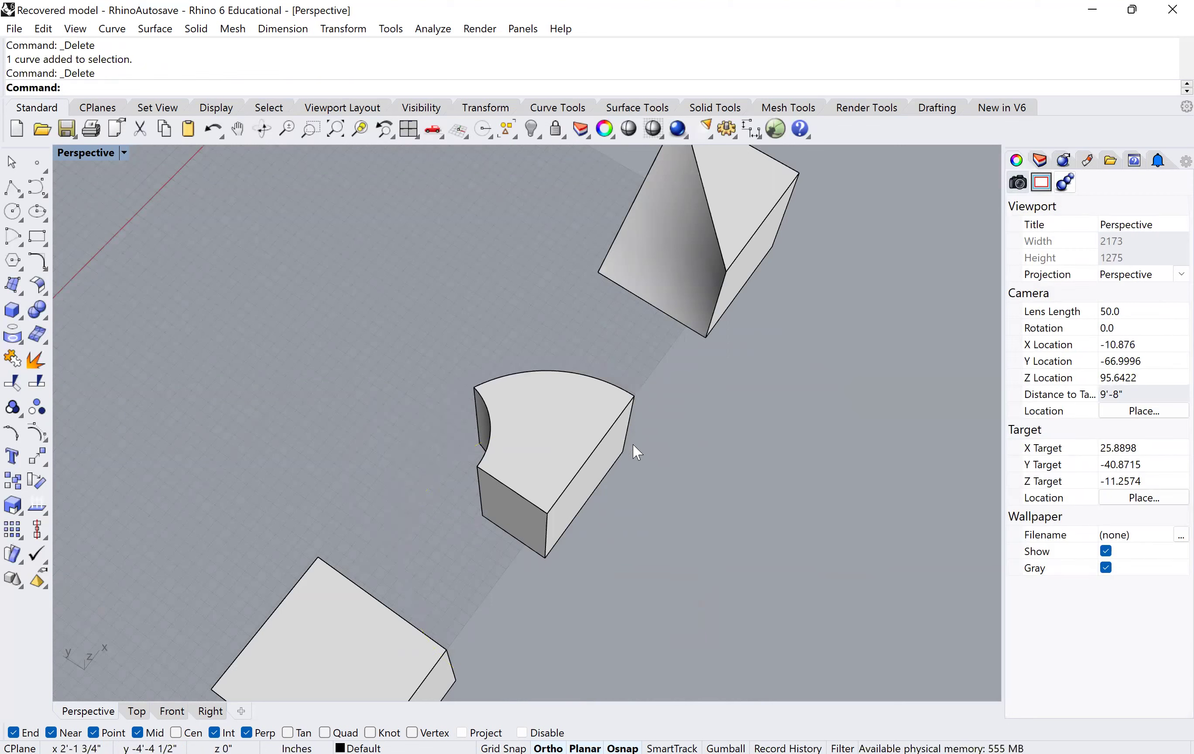
pyautogui.scroll(-5, 509, 480)
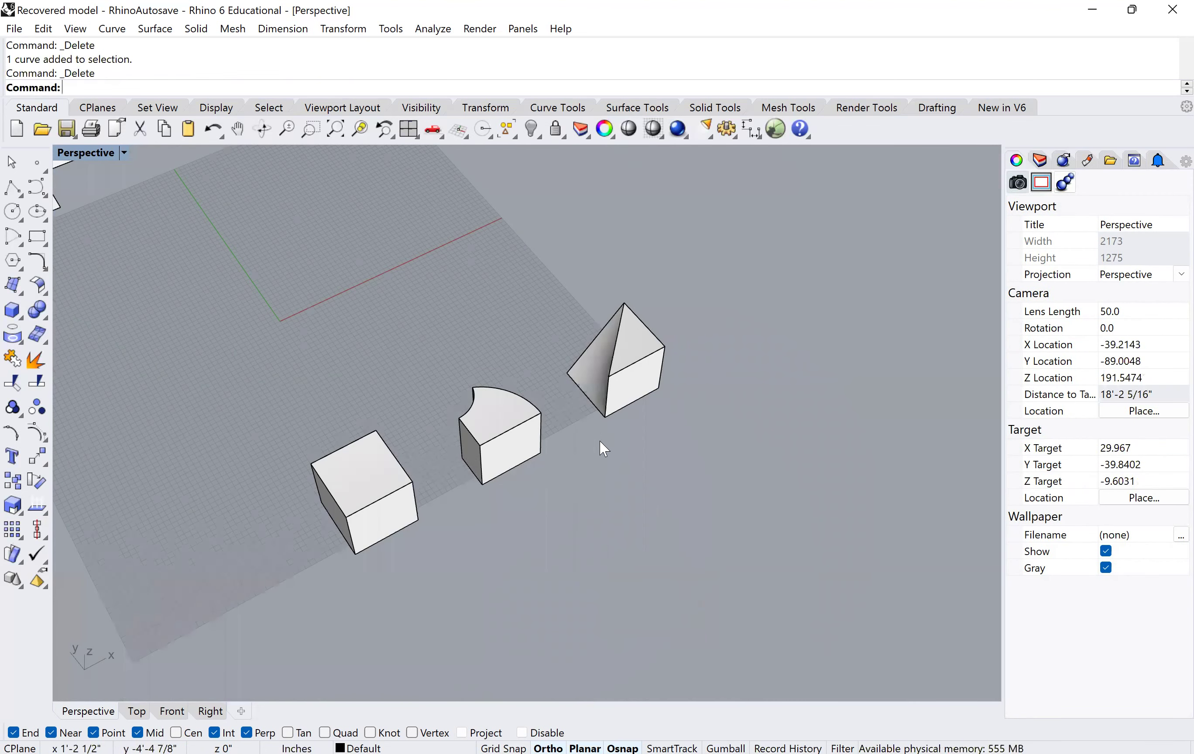
# Mirror a copy of the notched block across a plane through its corner edge
pyautogui.moveTo(578, 443); pyautogui.dragTo(596, 455, button='right')
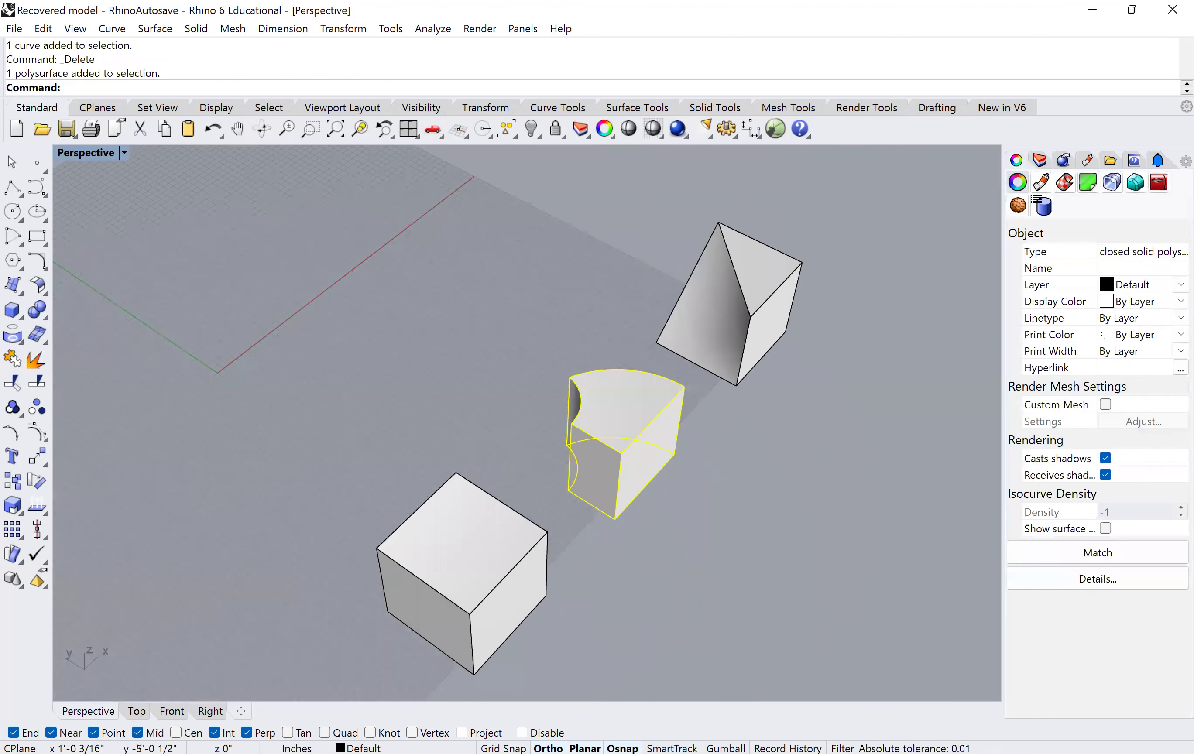
pyautogui.write('Mir')
pyautogui.press('Return')
pyautogui.moveTo(552, 472)
pyautogui.mouseDown(button='right')
pyautogui.moveTo(566, 469)
pyautogui.moveTo(557, 474)
pyautogui.mouseUp(button='right')
pyautogui.scroll(2, 600, 412)
pyautogui.scroll(2, 597, 409)
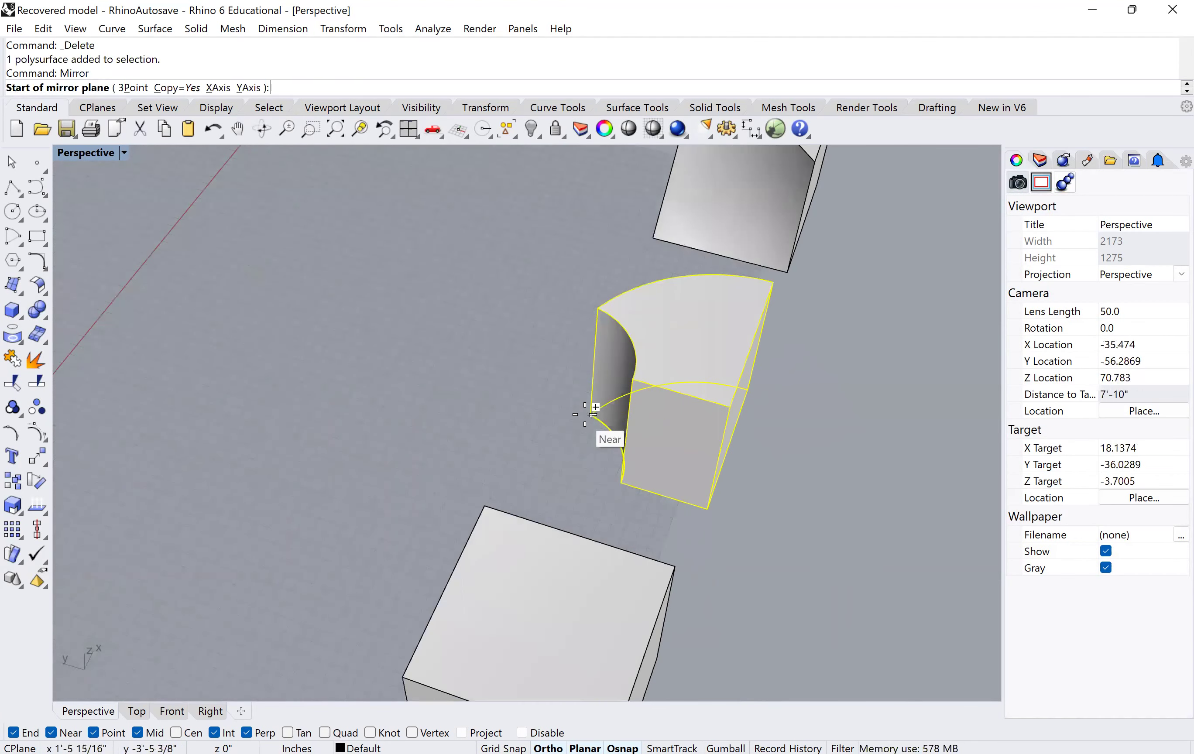
pyautogui.click(591, 414)
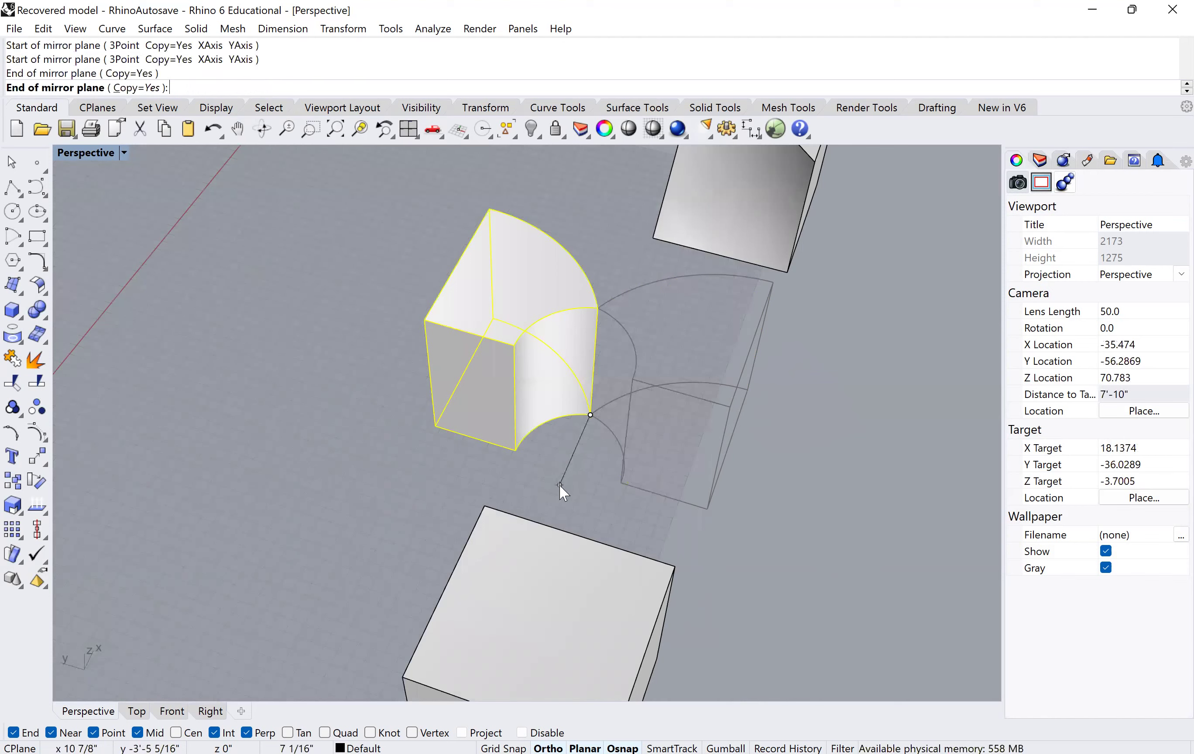
pyautogui.click(558, 485)
# Orbit around the two curved blocks to inspect the arch they form
pyautogui.click(572, 491)
pyautogui.scroll(-4, 579, 490)
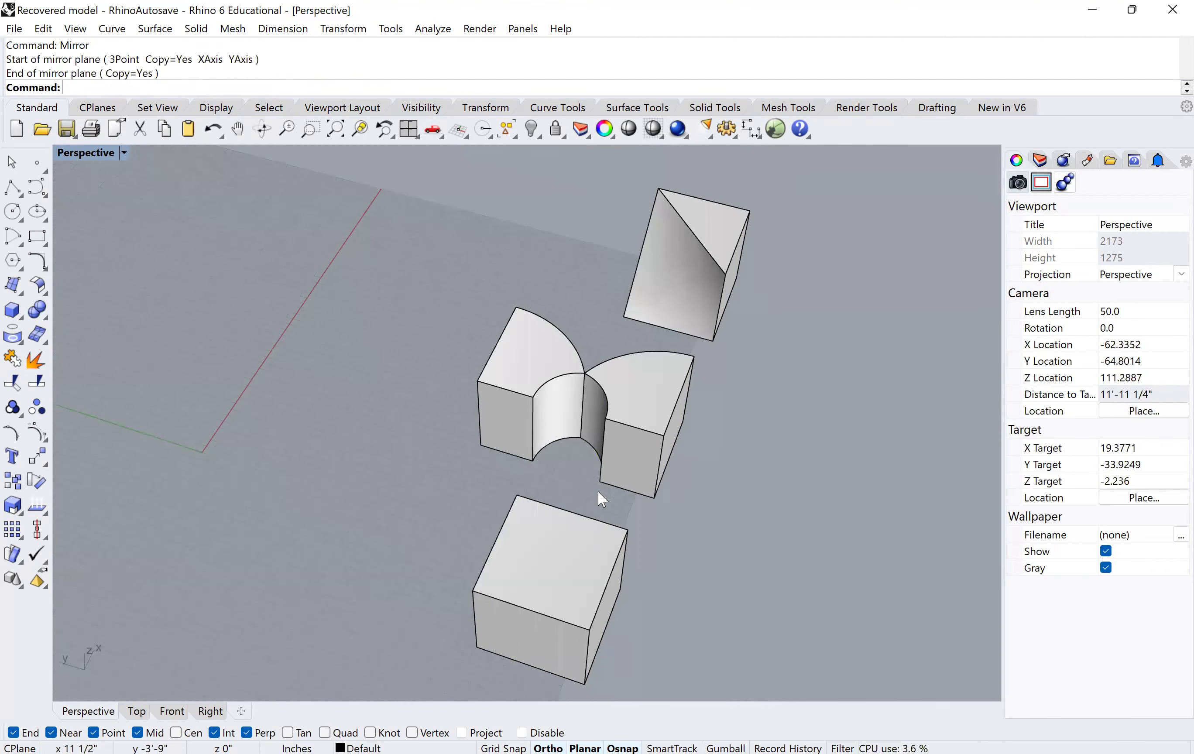
pyautogui.moveTo(567, 501)
pyautogui.mouseDown(button='right')
pyautogui.moveTo(552, 498)
pyautogui.moveTo(563, 497)
pyautogui.mouseUp(button='right')
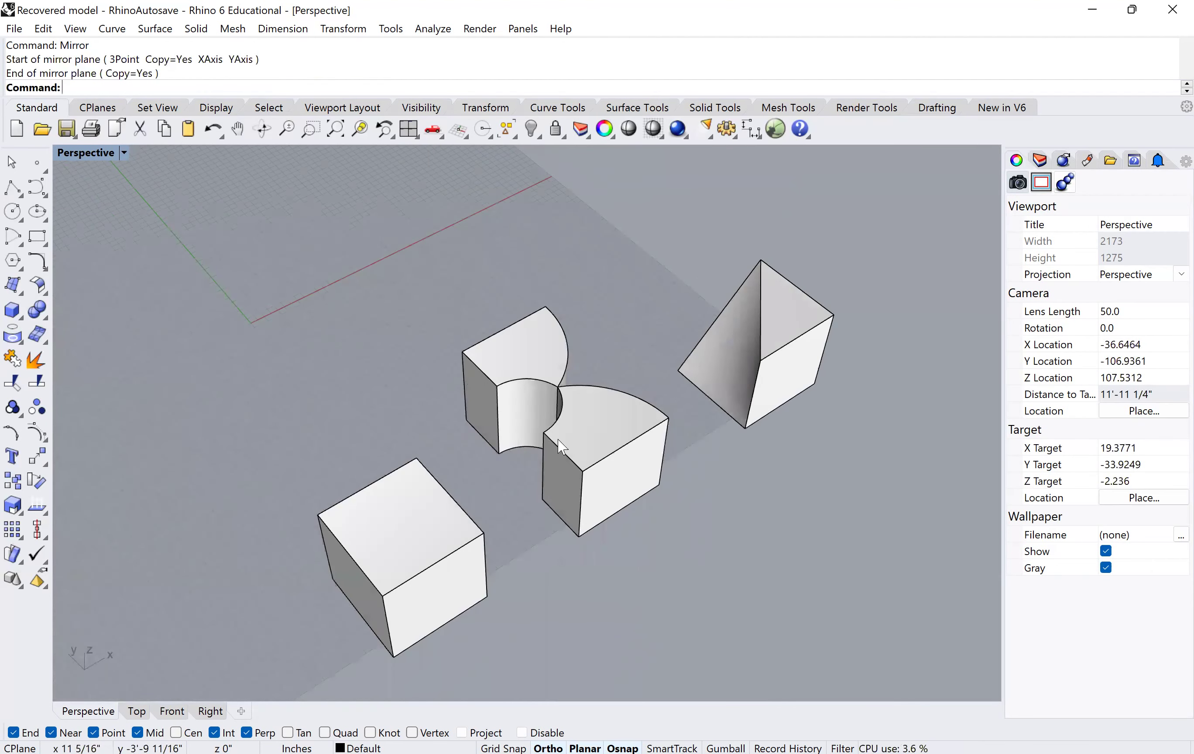
pyautogui.moveTo(611, 447); pyautogui.dragTo(604, 456, button='right')
pyautogui.click(539, 428)
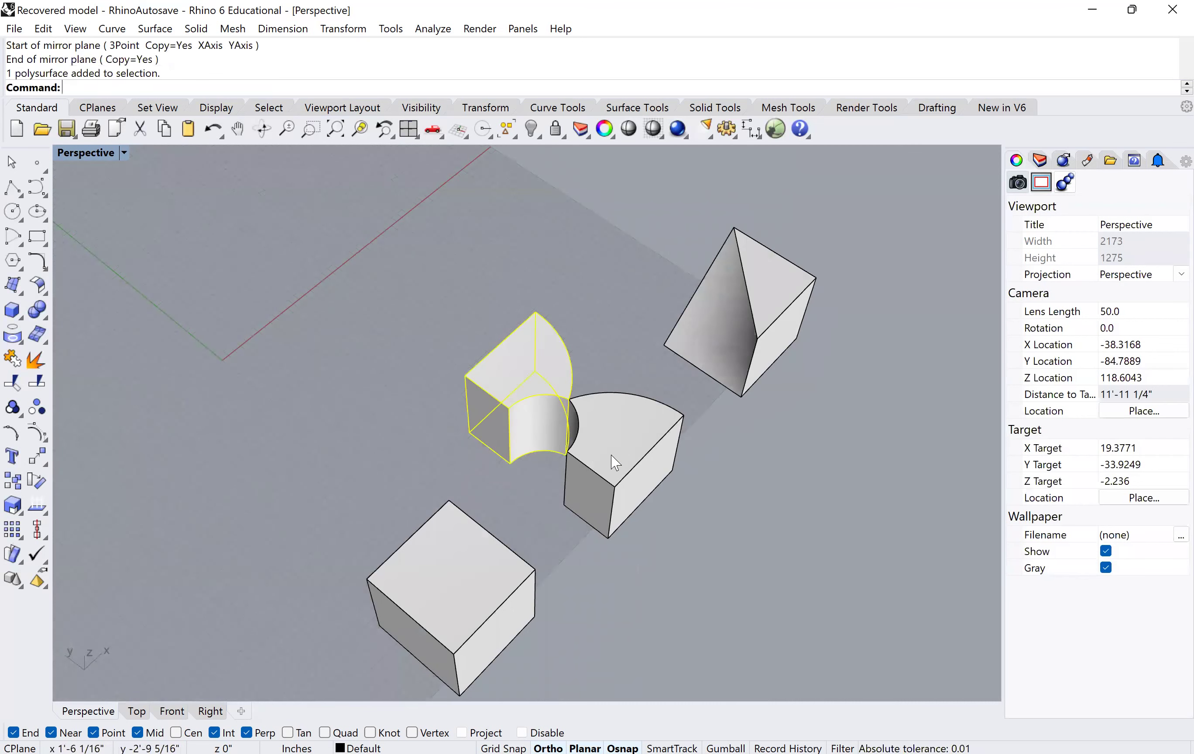
pyautogui.click(554, 463)
pyautogui.click(556, 464)
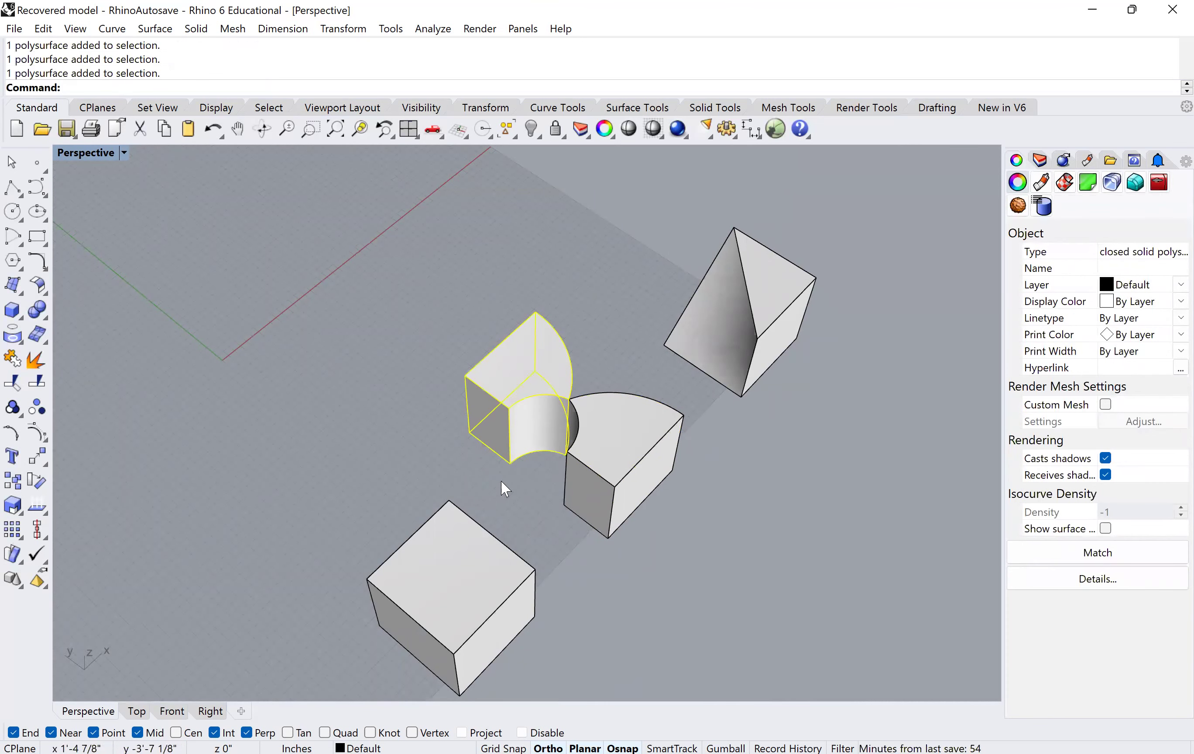
pyautogui.click(476, 478)
pyautogui.moveTo(474, 477); pyautogui.dragTo(587, 493, button='right')
pyautogui.scroll(5, 571, 442)
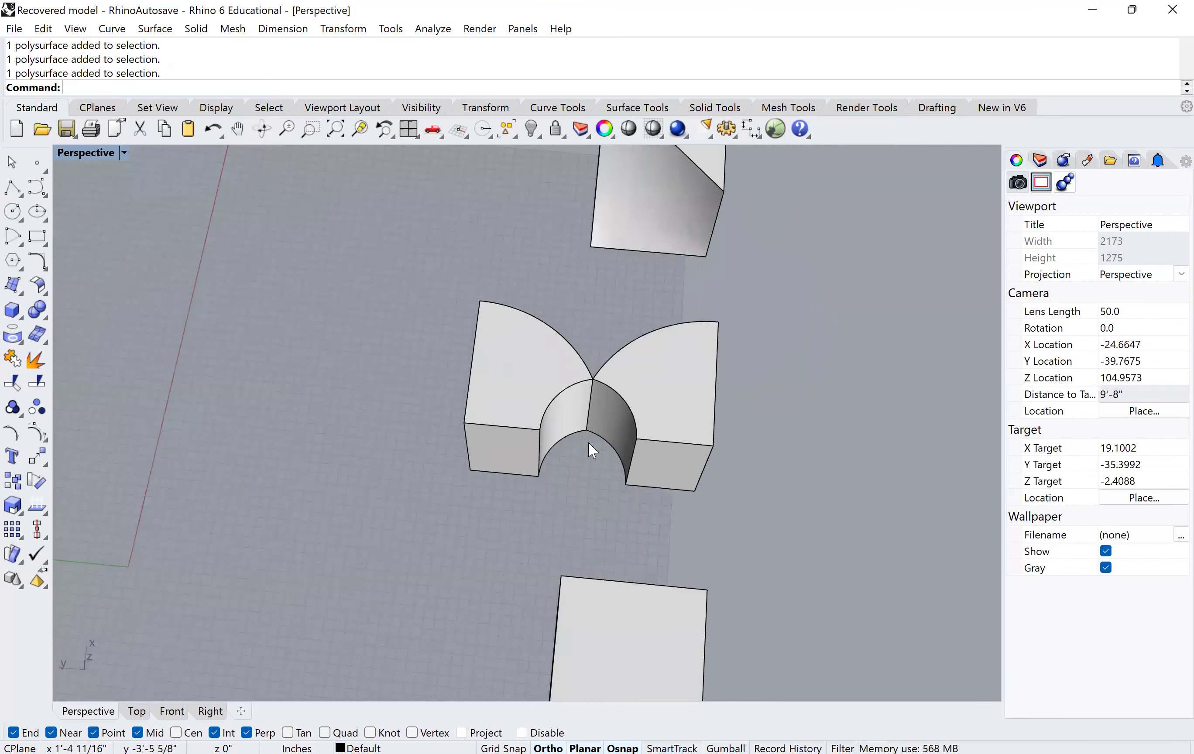
pyautogui.click(502, 392)
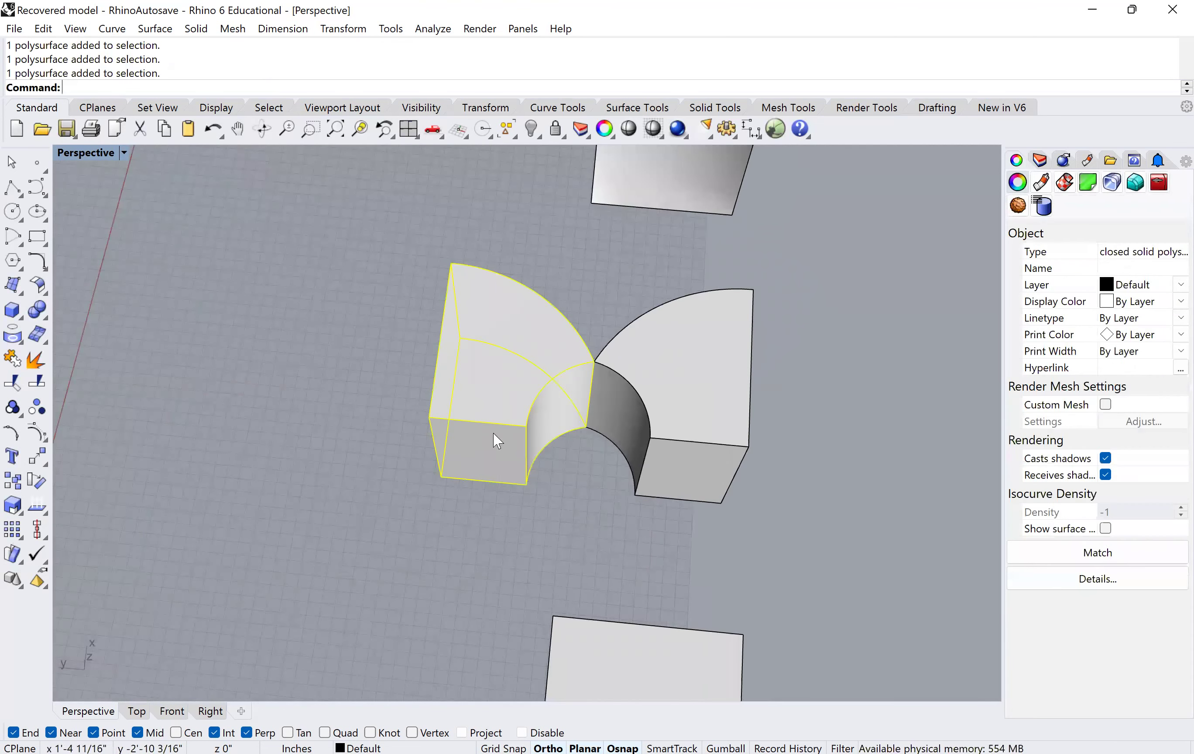
pyautogui.write('m')
pyautogui.press('Return')
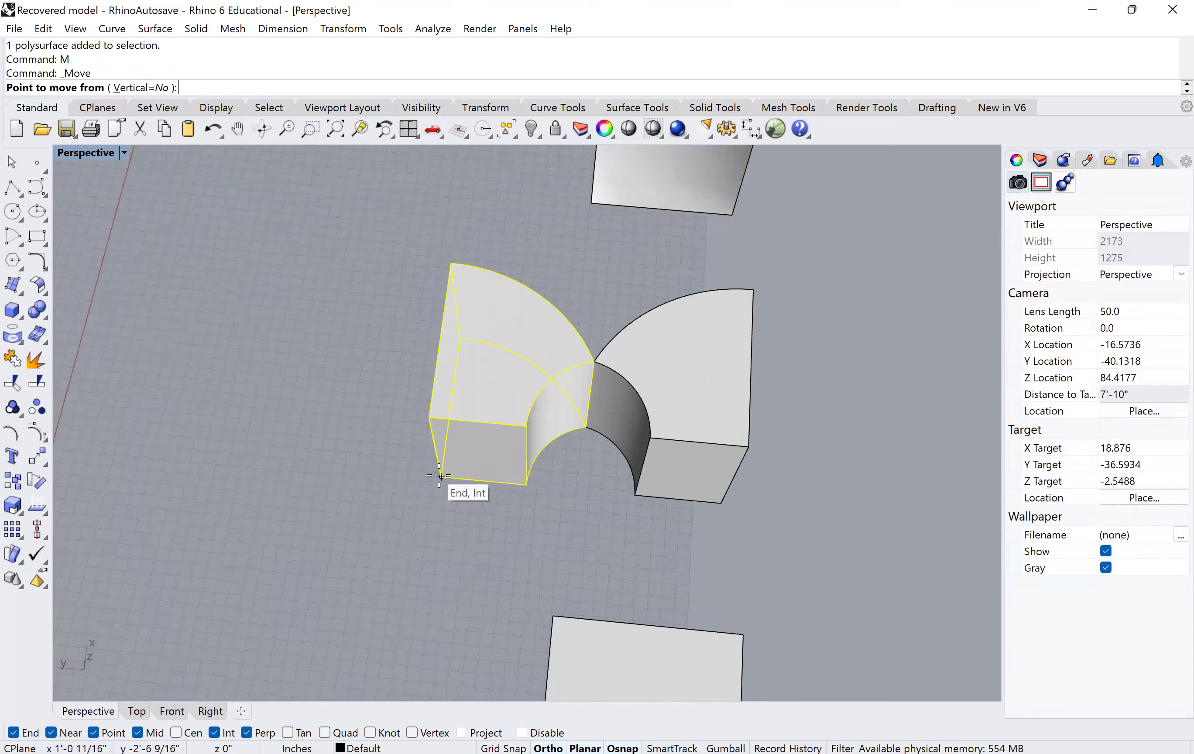
pyautogui.click(441, 477)
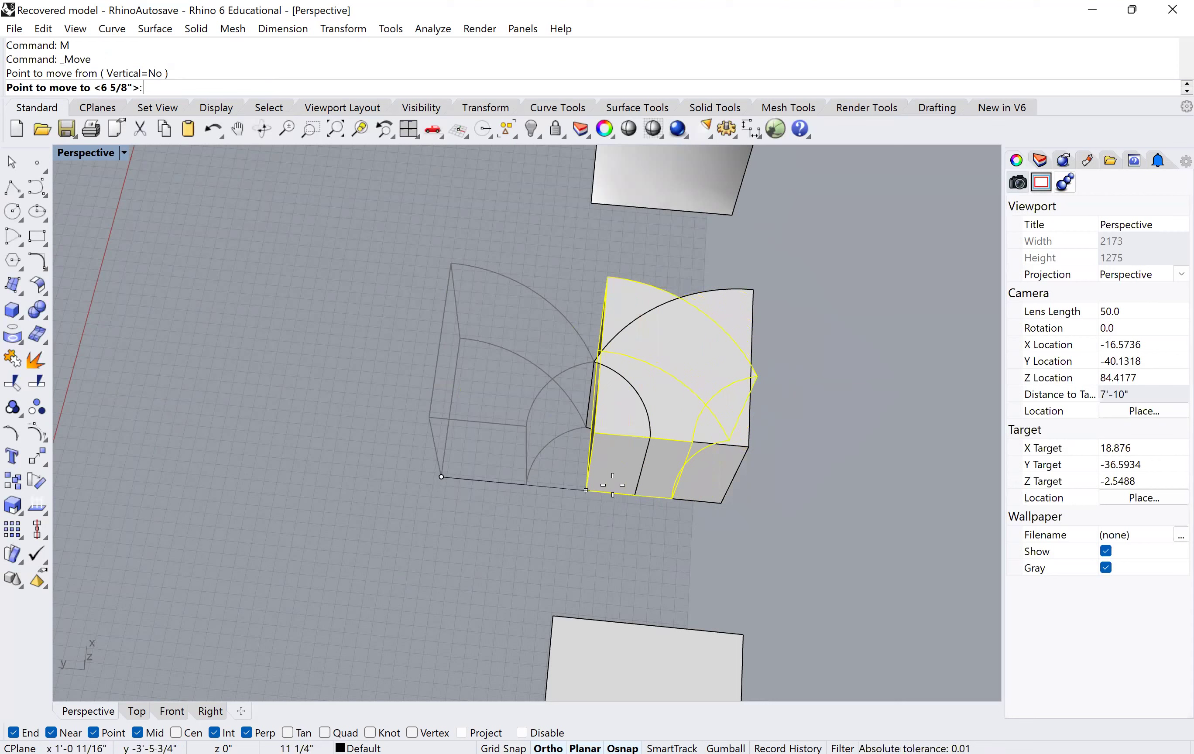
pyautogui.click(721, 503)
pyautogui.write('Rotate3D')
pyautogui.press('Return')
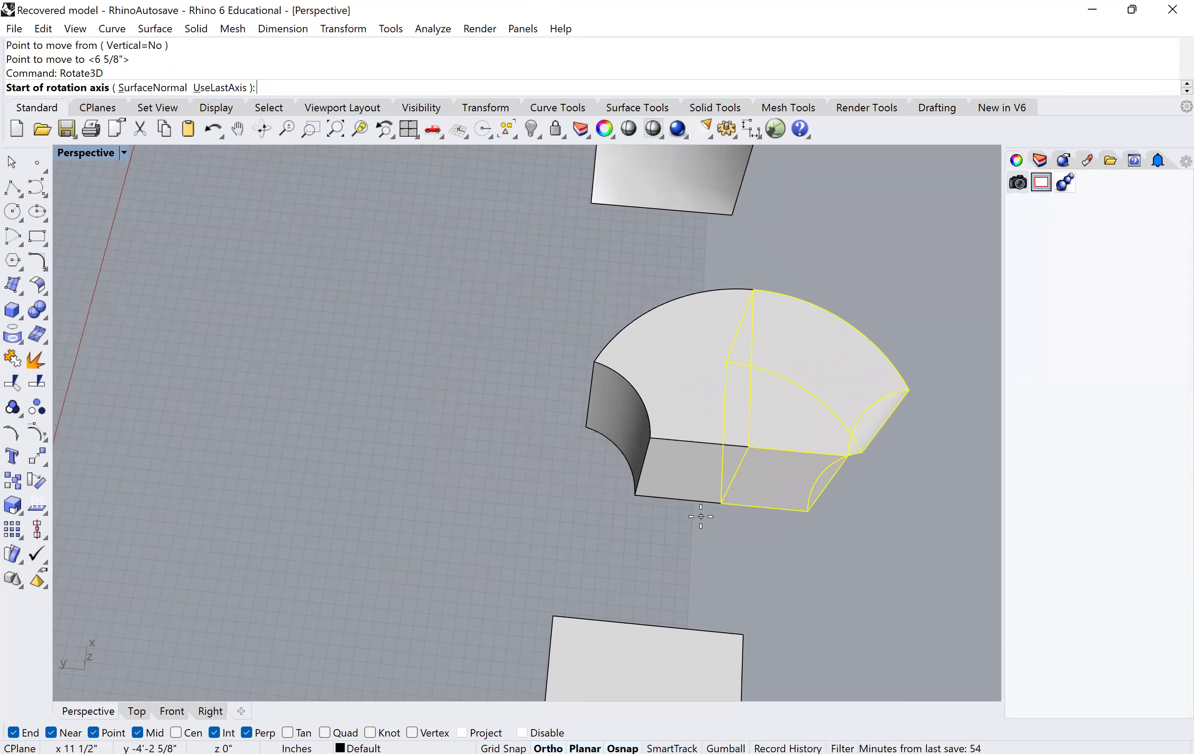
pyautogui.click(721, 503)
pyautogui.click(720, 542)
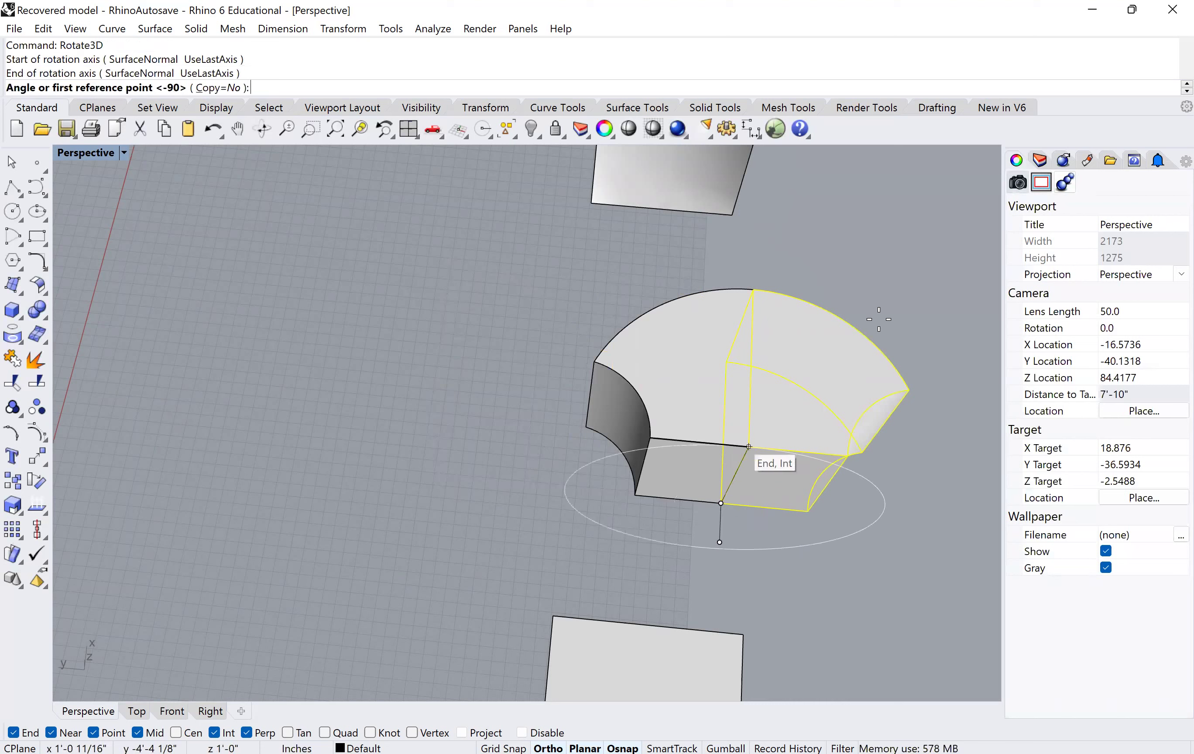
pyautogui.press('Return')
pyautogui.write('Rotate3D')
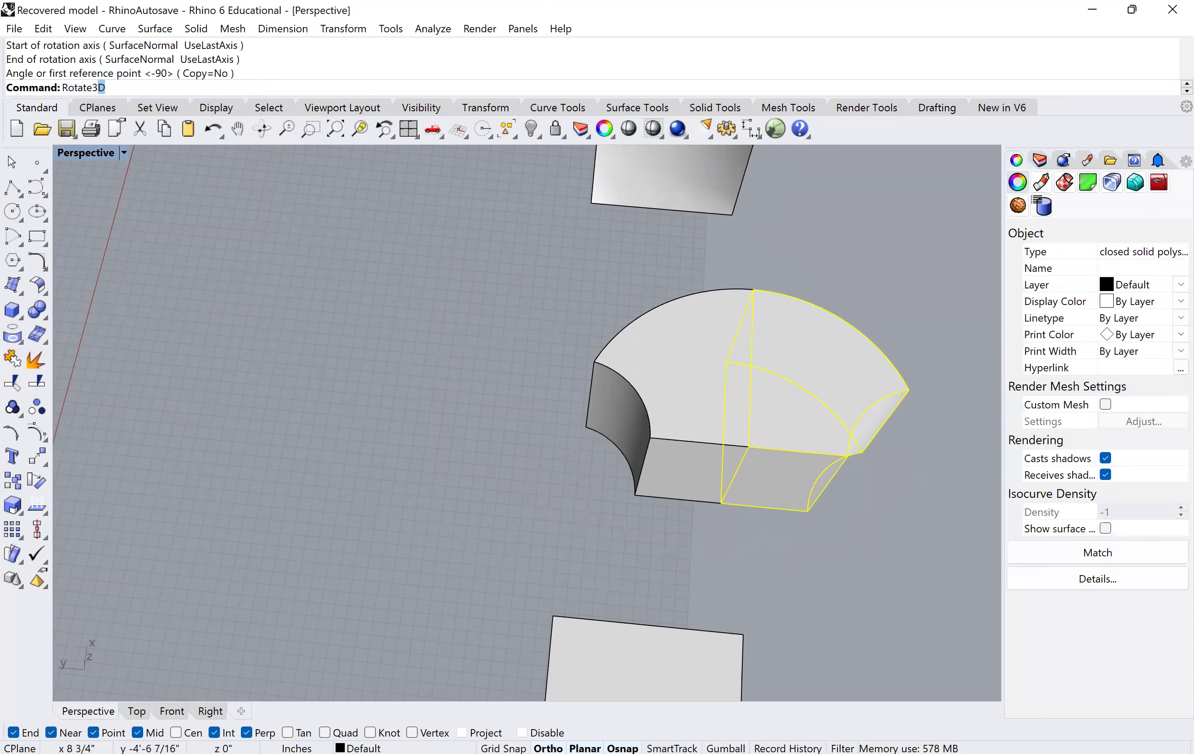
pyautogui.press('BackSpace')
pyautogui.press('BackSpace')
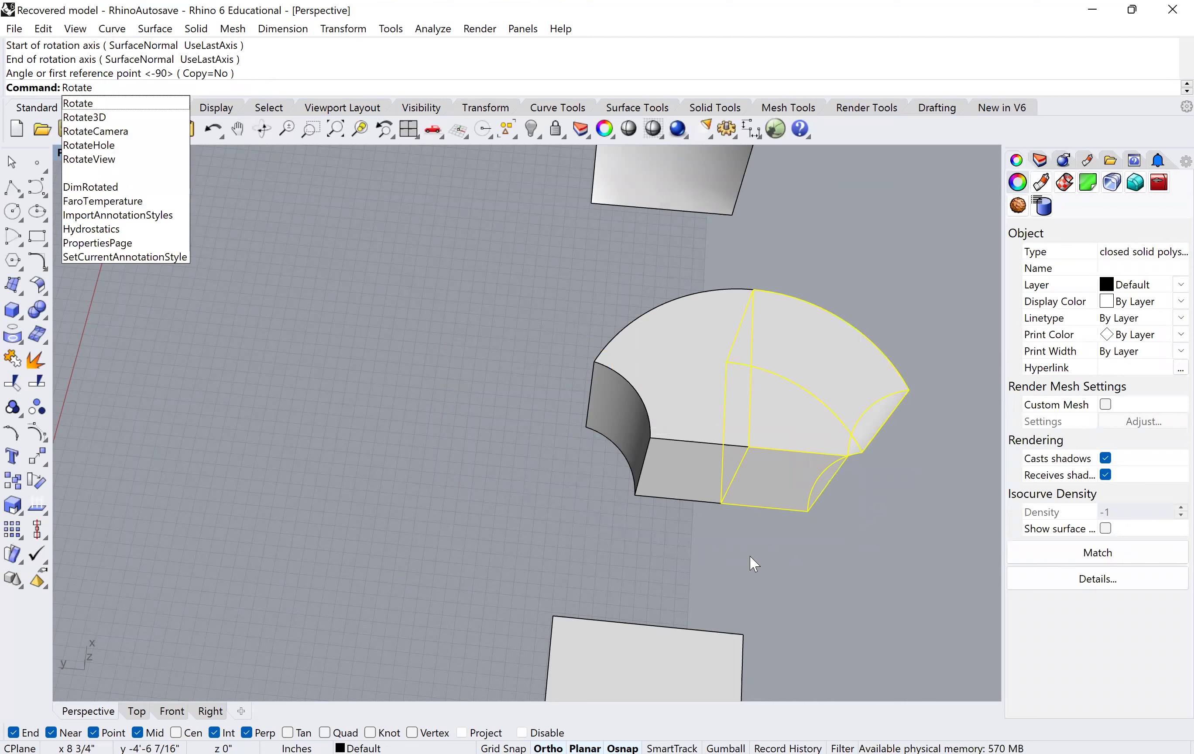
pyautogui.press('Return')
pyautogui.click(721, 503)
pyautogui.click(719, 539)
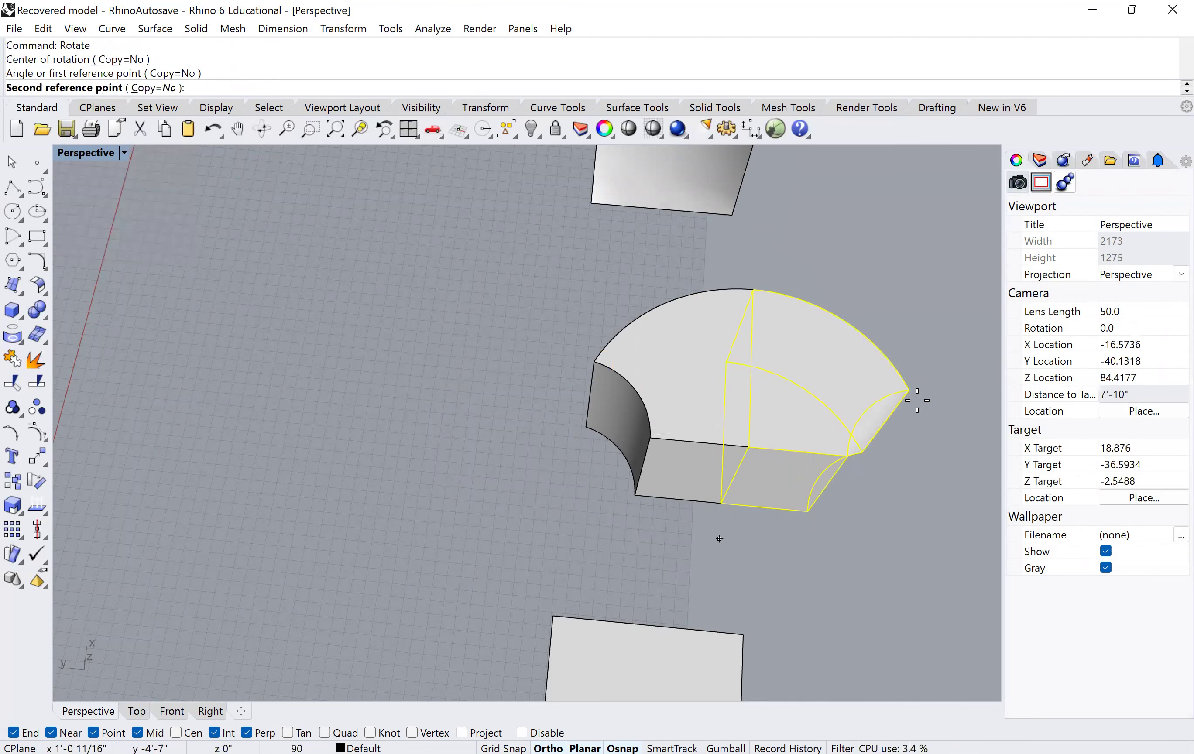
pyautogui.click(922, 347)
pyautogui.click(374, 420)
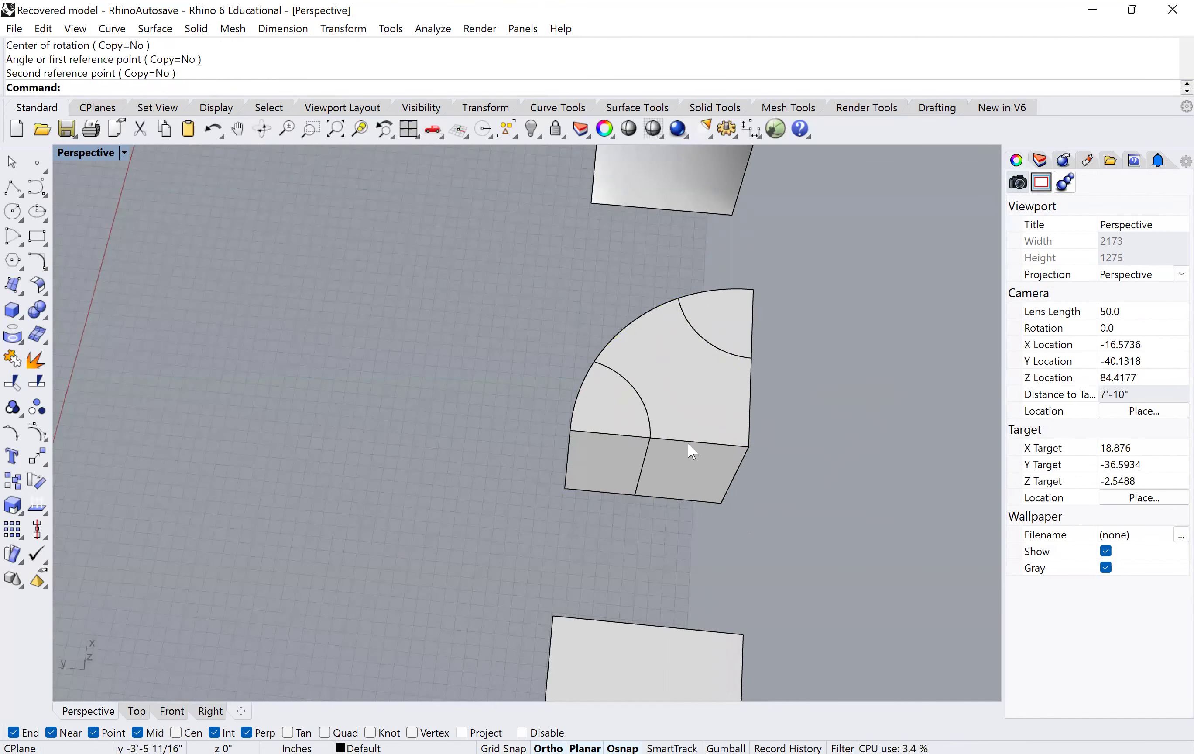
pyautogui.click(598, 435)
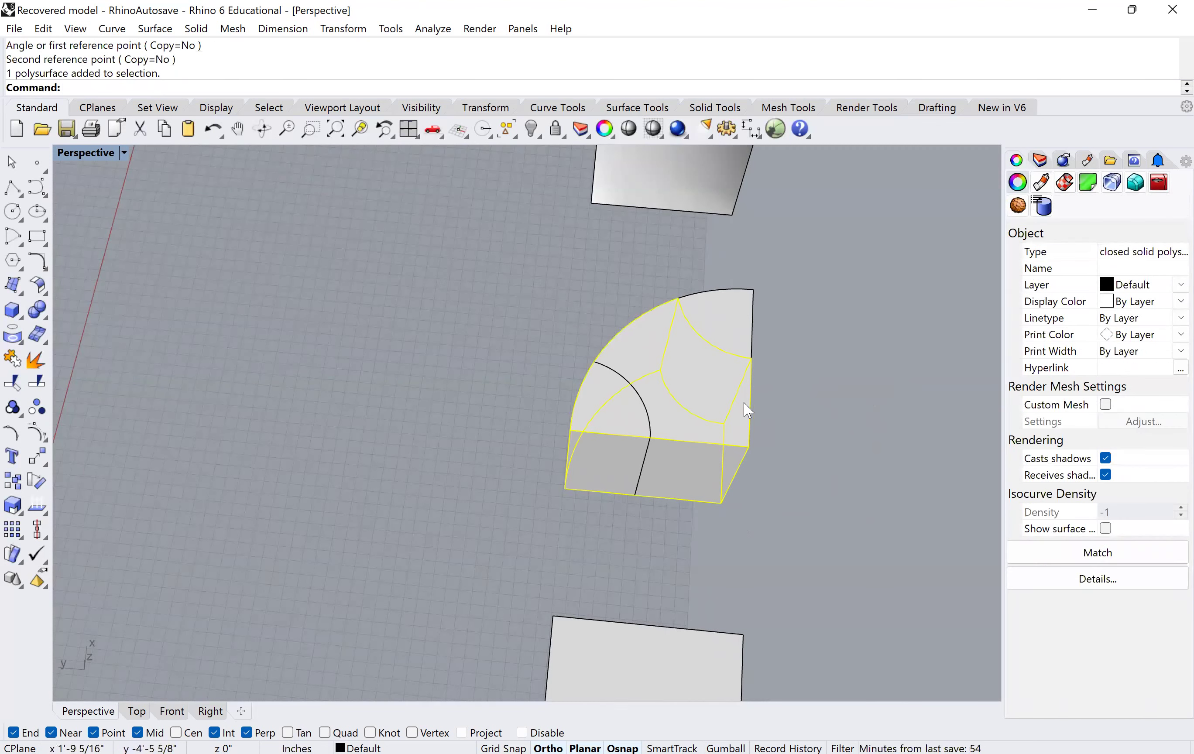
# Undo the rotation and move, then delete one of the mirrored curved blocks
pyautogui.hotkey('ctrl', 'z')
pyautogui.hotkey('ctrl', 'z')
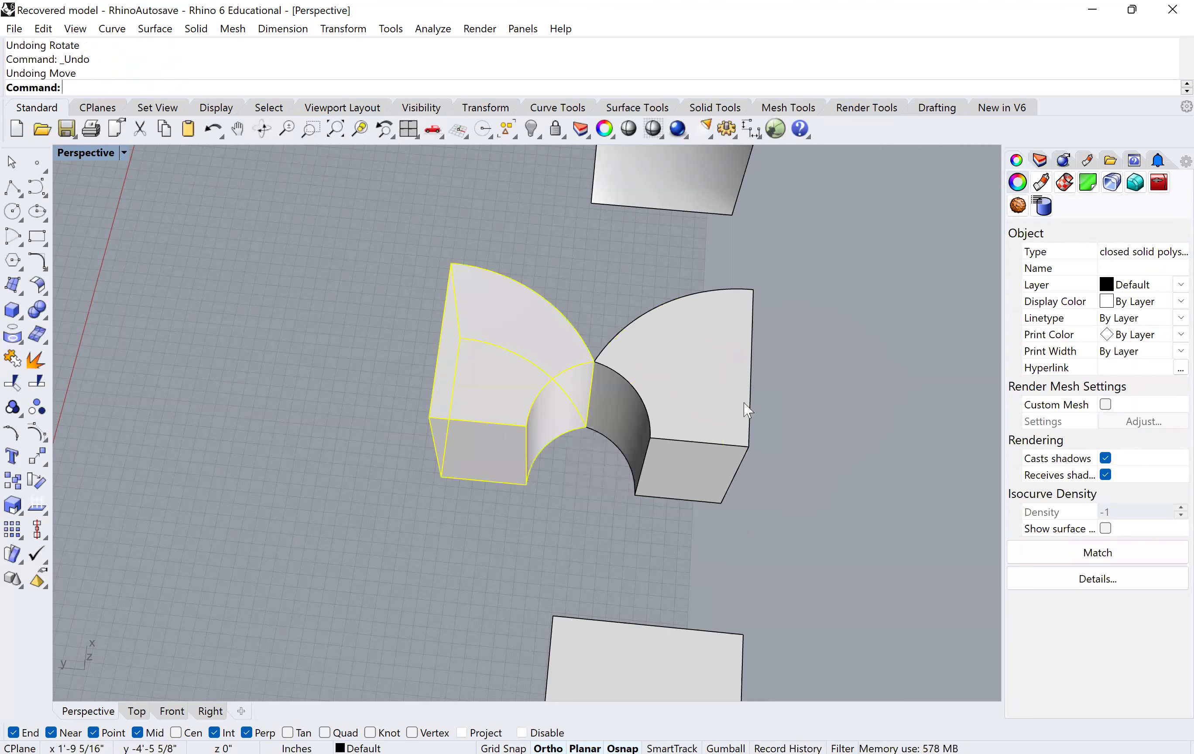
pyautogui.click(506, 514)
pyautogui.moveTo(505, 514); pyautogui.dragTo(578, 499, button='right')
pyautogui.scroll(-6, 528, 485)
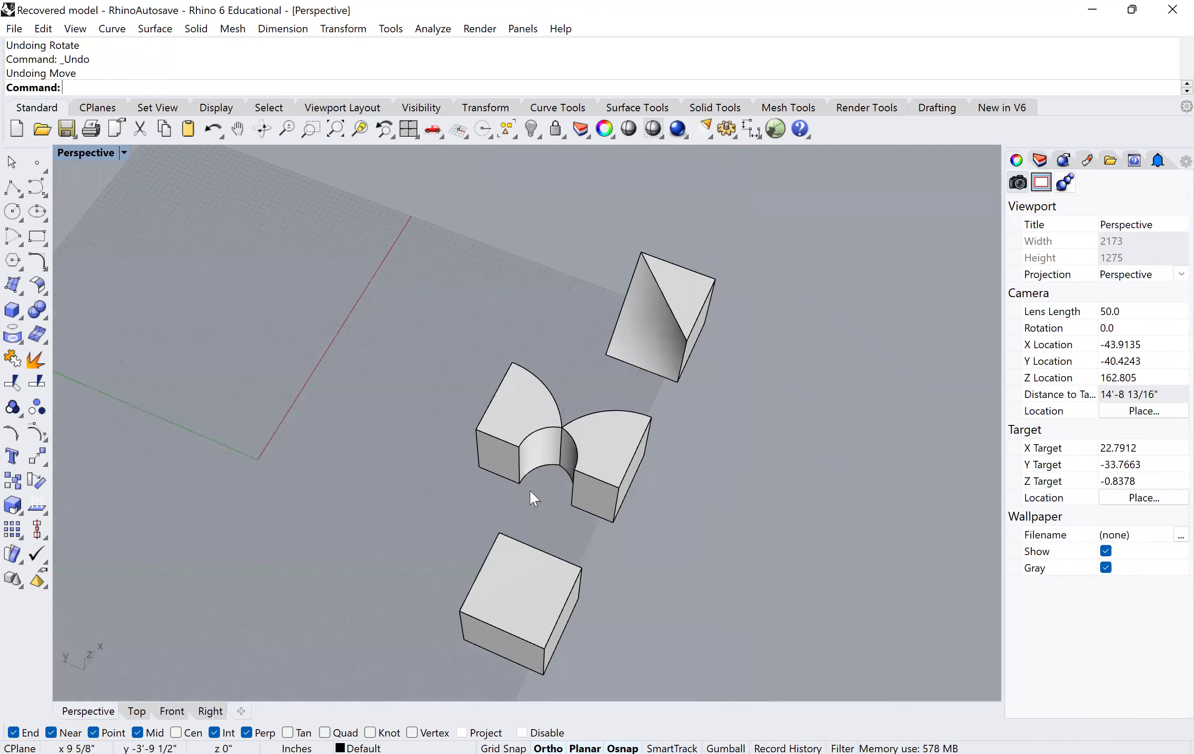
pyautogui.moveTo(538, 421); pyautogui.dragTo(604, 474, button='right')
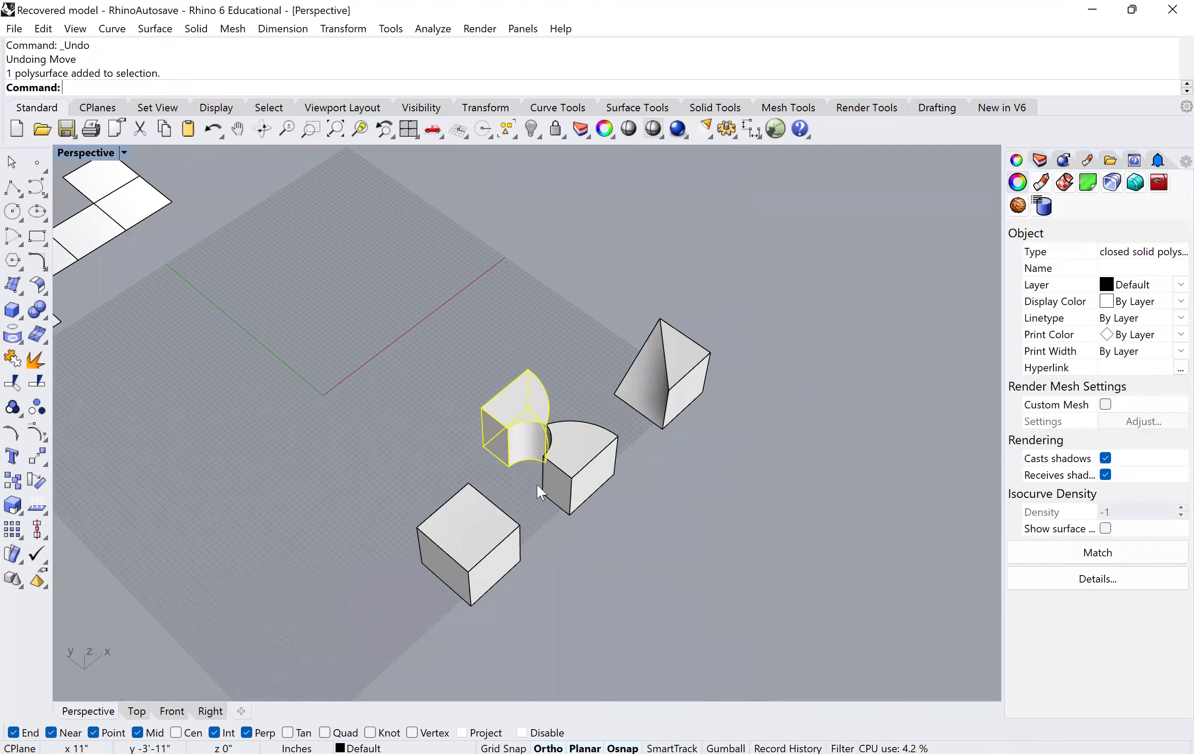
pyautogui.press('Delete')
# Pan over to the flat net, then select the remaining notched block
pyautogui.moveTo(537, 483); pyautogui.dragTo(531, 471, button='right')
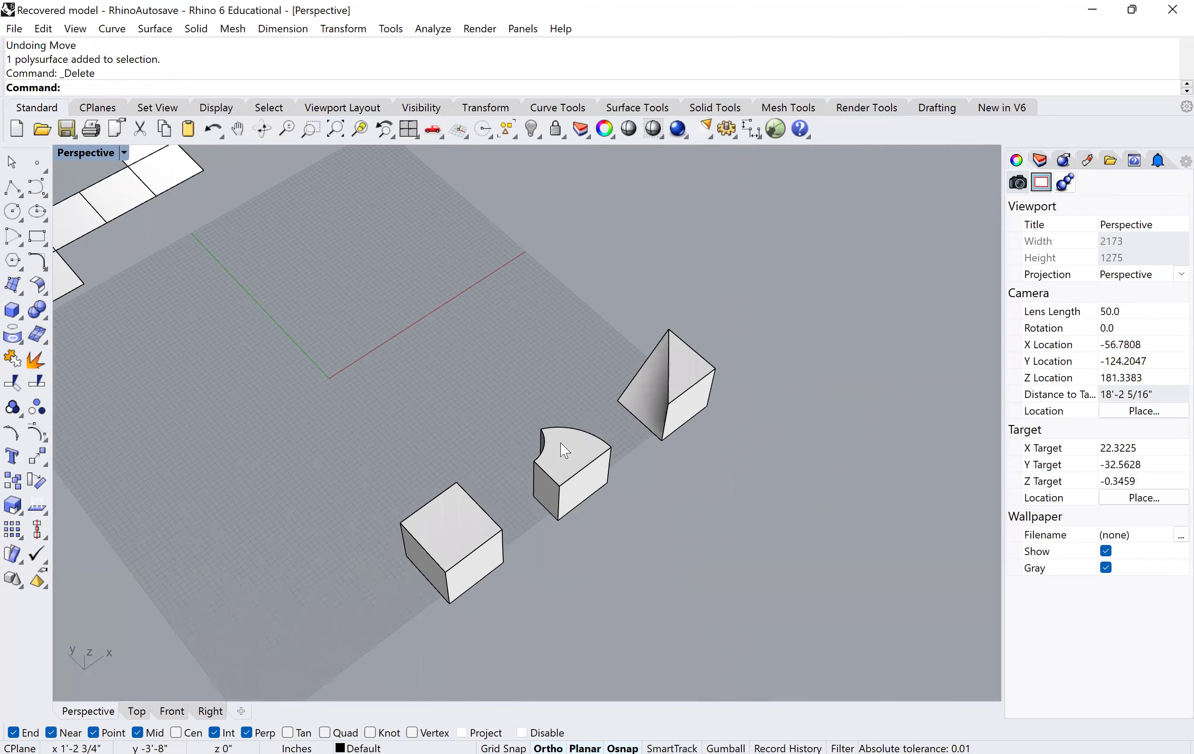
pyautogui.keyDown('shift'); pyautogui.moveTo(379, 399); pyautogui.dragTo(485, 400, button='right'); pyautogui.keyUp('shift')
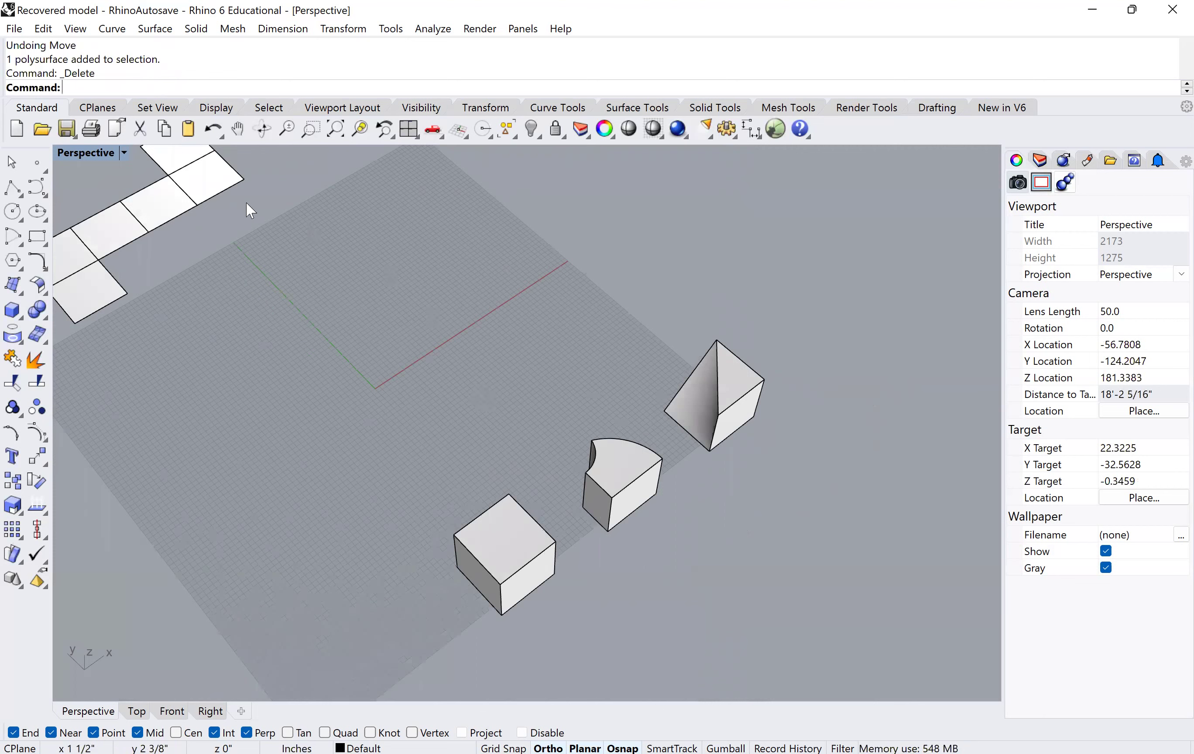
pyautogui.keyDown('shift'); pyautogui.moveTo(224, 212); pyautogui.dragTo(327, 225, button='right'); pyautogui.keyUp('shift')
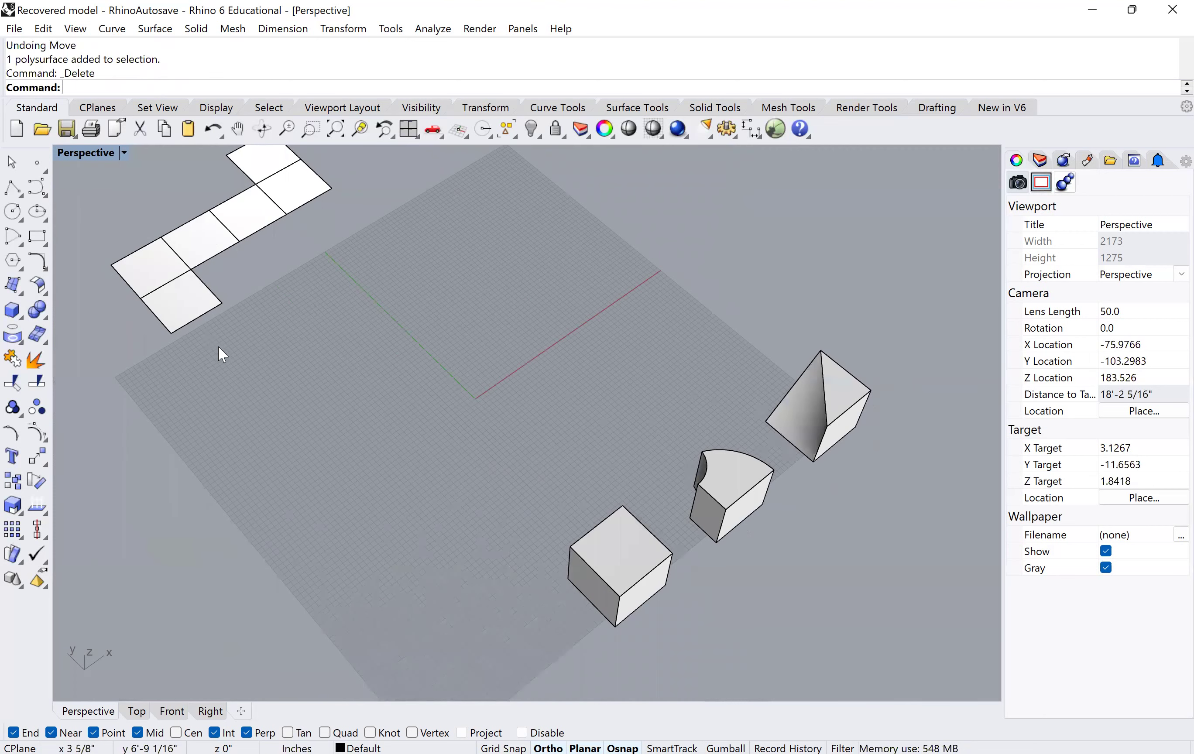
pyautogui.moveTo(690, 487); pyautogui.dragTo(681, 469, button='right')
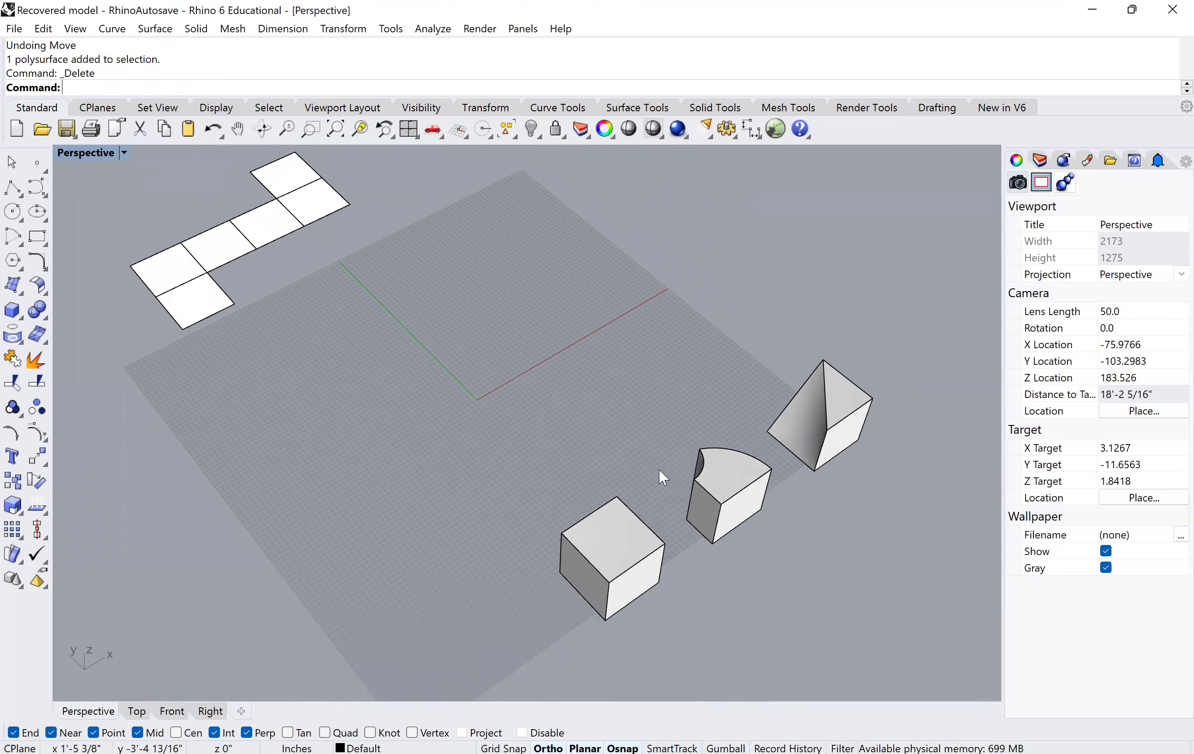
pyautogui.click(659, 471)
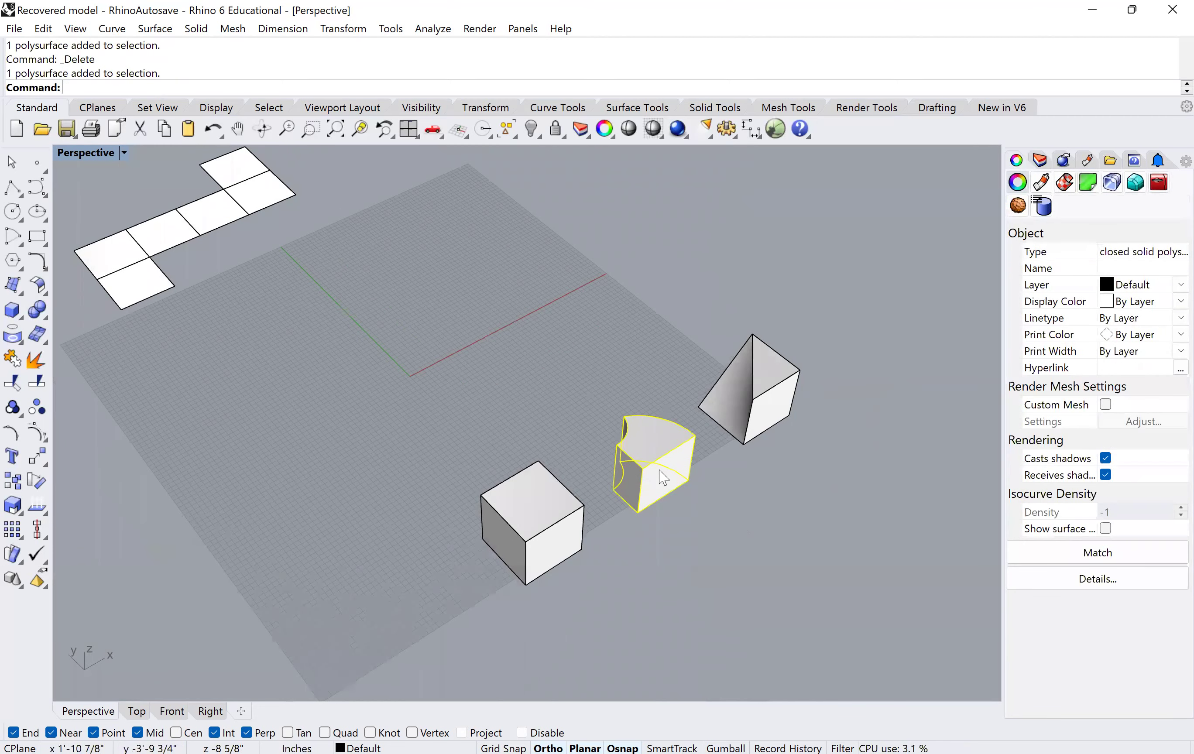
# Explode the curved block into its separate faces
pyautogui.write('Explode')
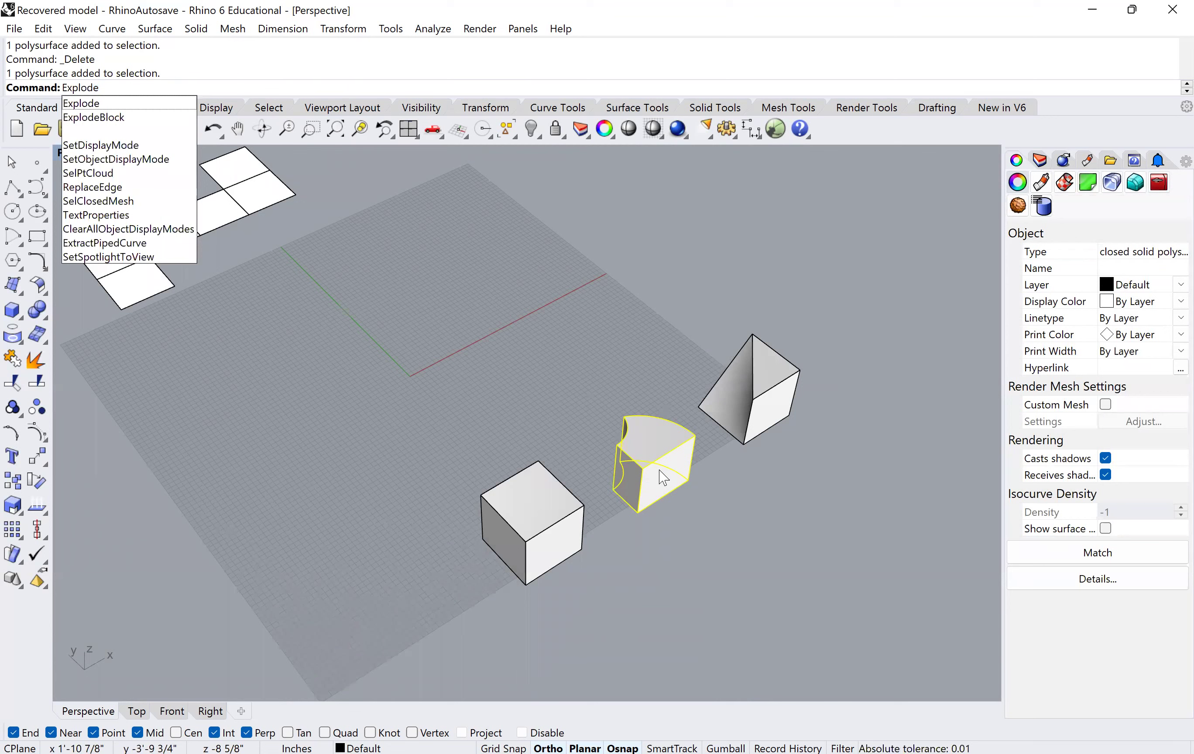
pyautogui.press('Return')
pyautogui.click(680, 522)
pyautogui.scroll(3, 652, 499)
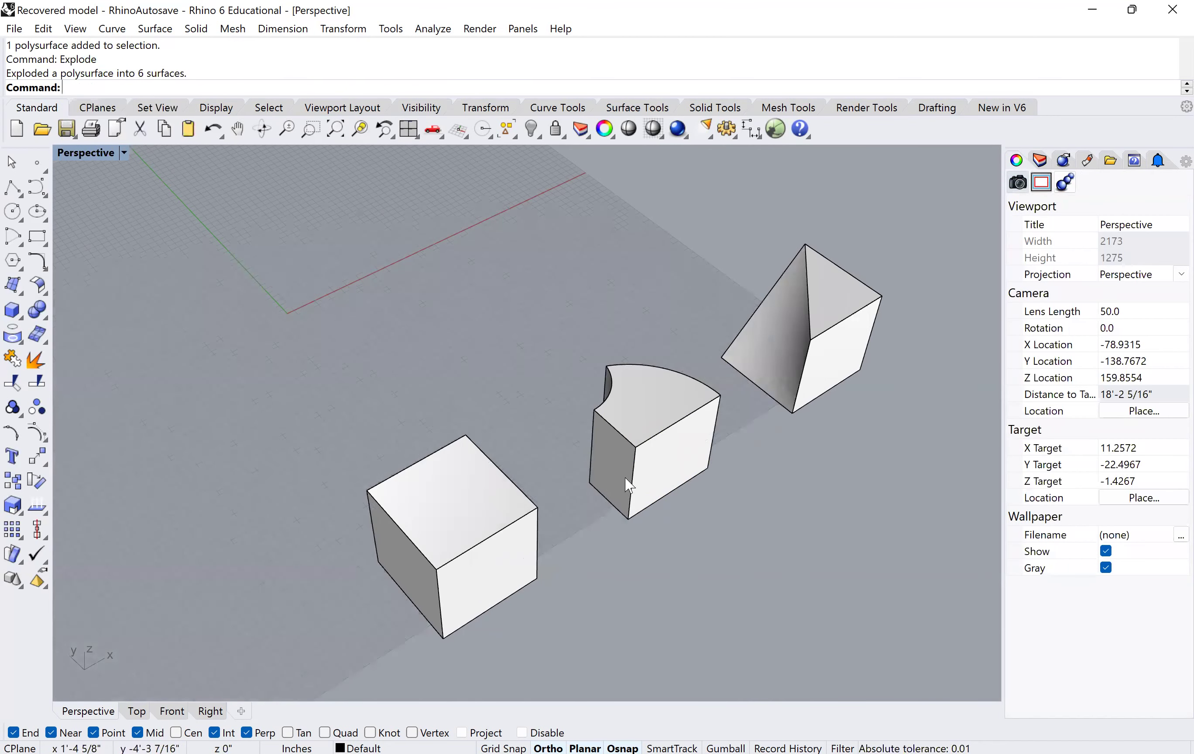
pyautogui.click(624, 478)
pyautogui.write('RoATE')
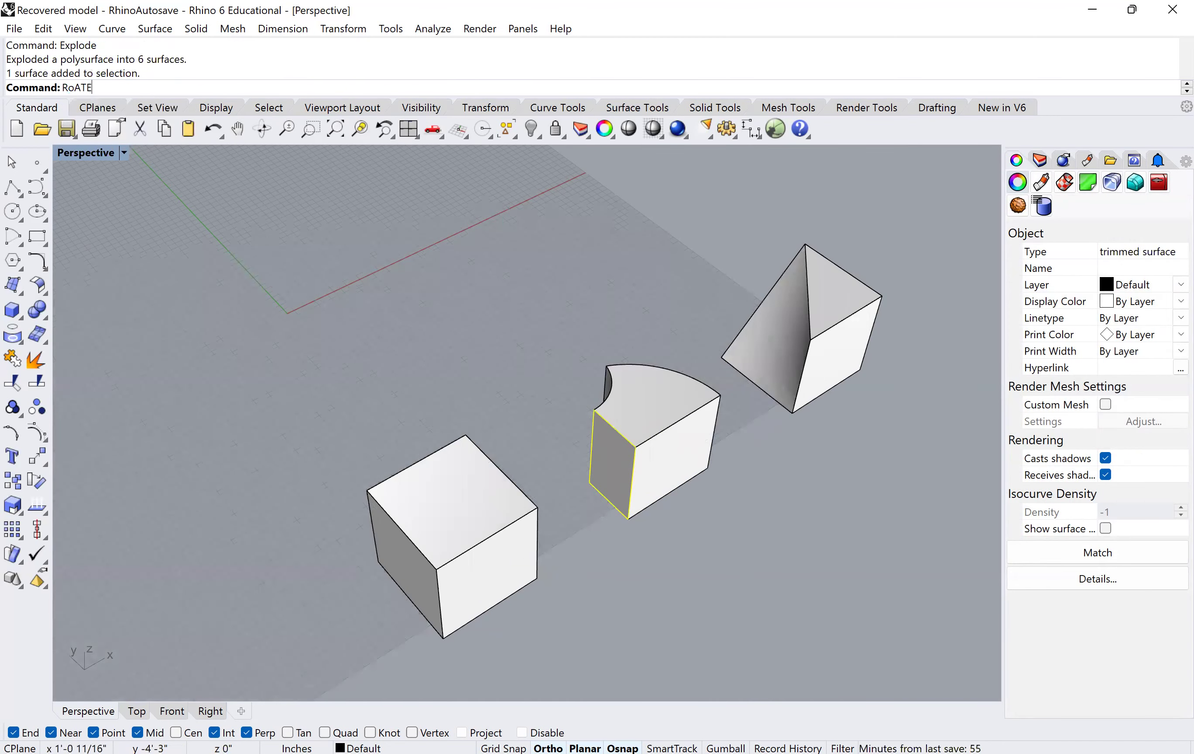
pyautogui.press('Escape')
pyautogui.scroll(-5, 616, 481)
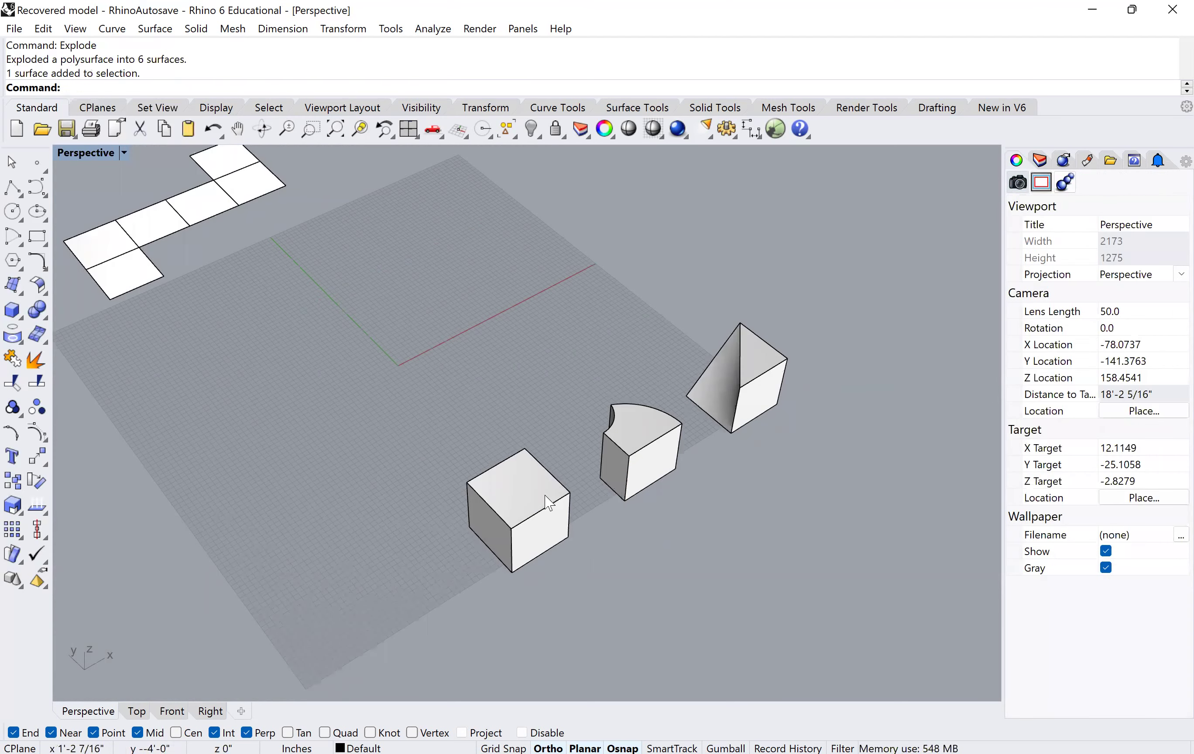
# Move the block to a new spot, then undo the move
pyautogui.moveTo(456, 387); pyautogui.dragTo(613, 547, button='right')
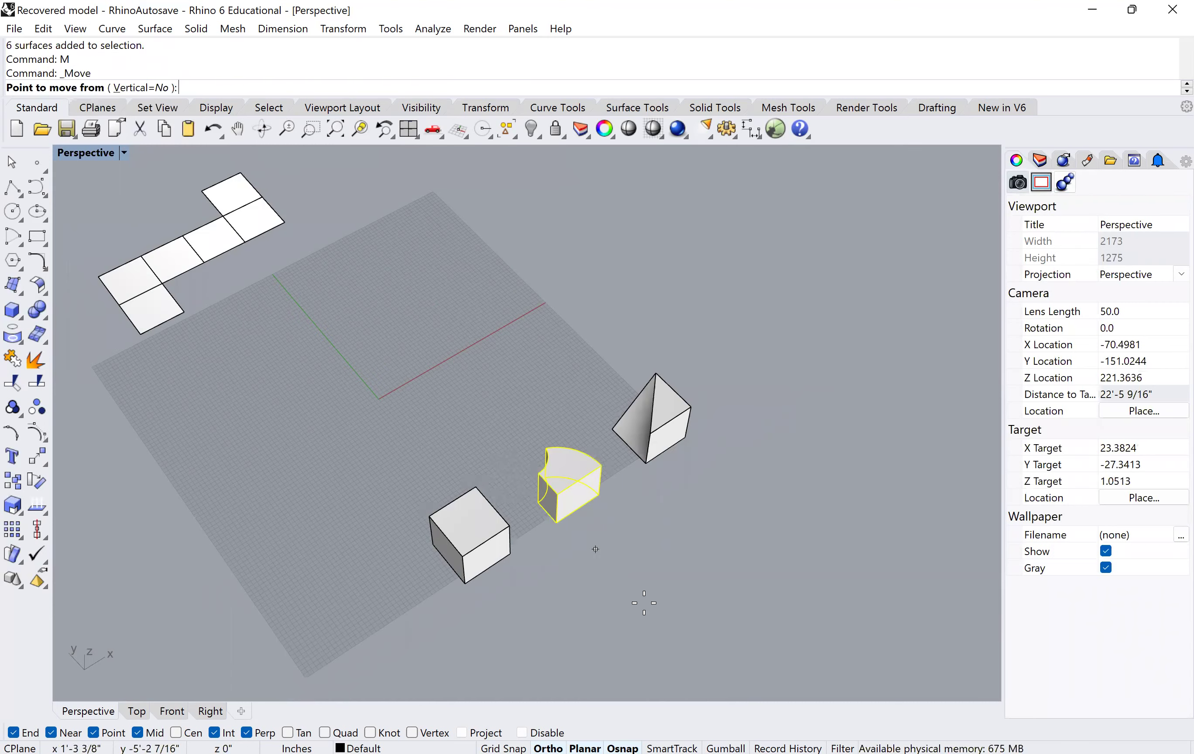
pyautogui.click(608, 555)
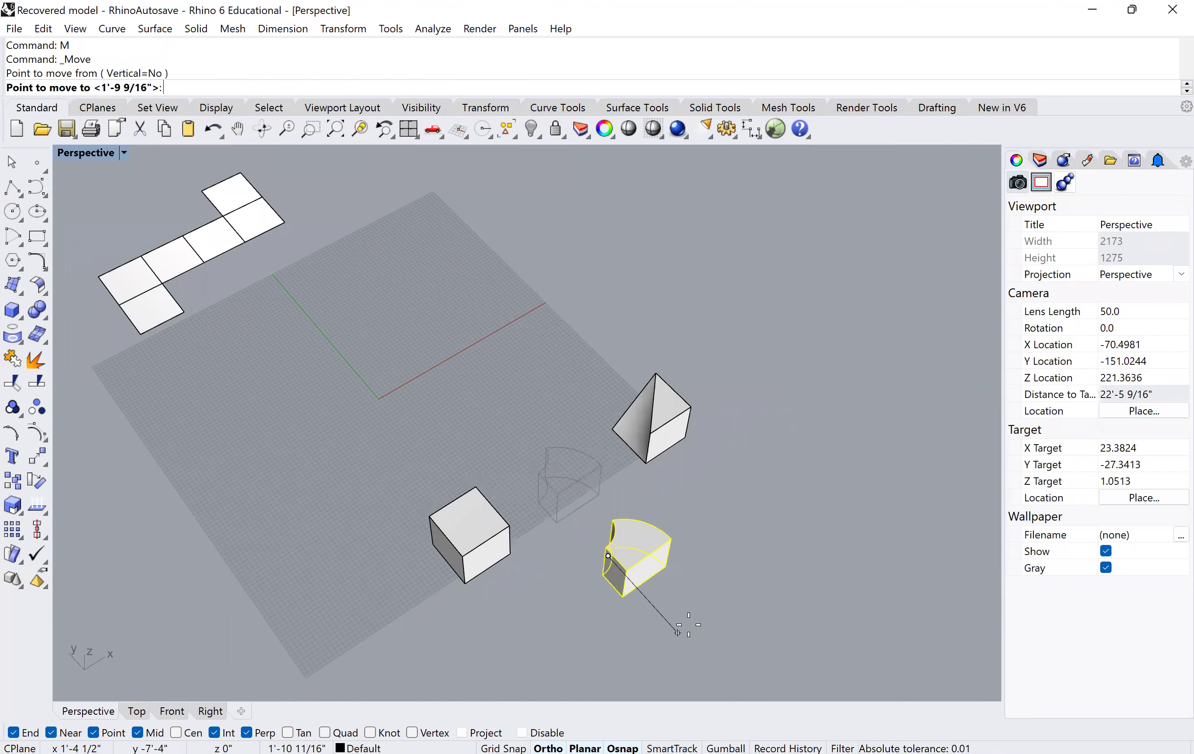
pyautogui.click(673, 629)
pyautogui.click(566, 589)
pyautogui.hotkey('ctrl', 'z')
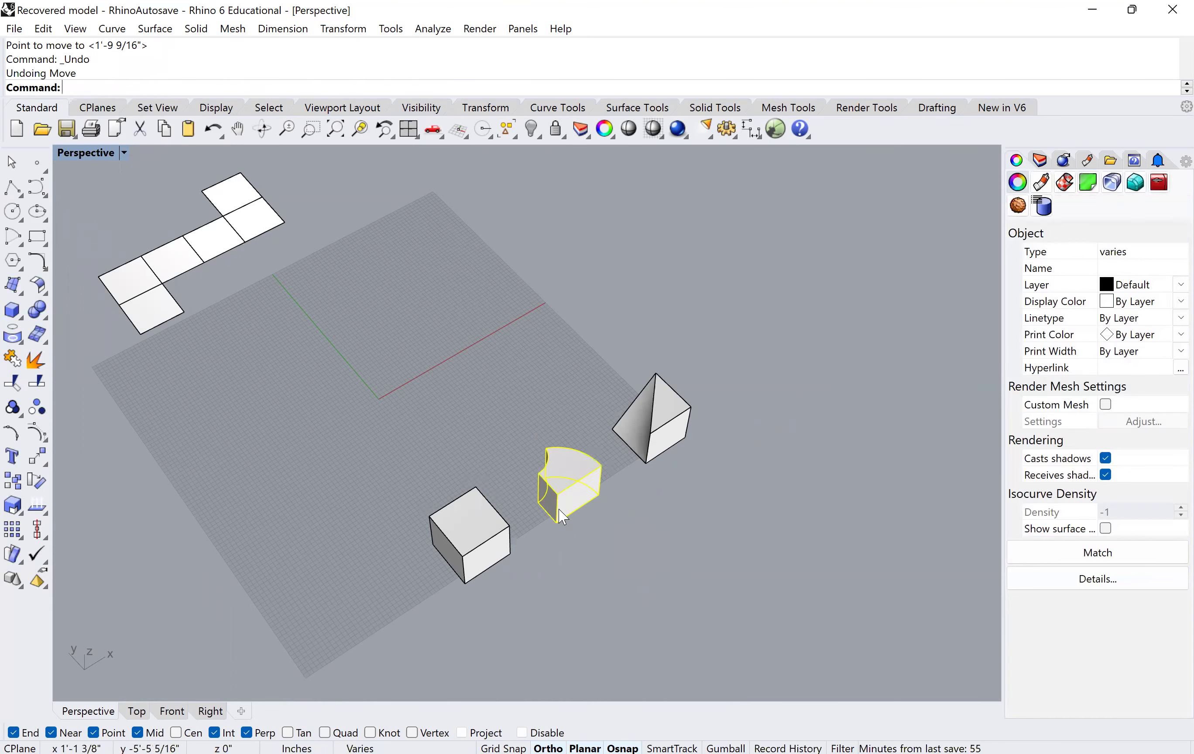
# Copy the curved block and place the duplicate beside the original
pyautogui.write('Copy')
pyautogui.press('Return')
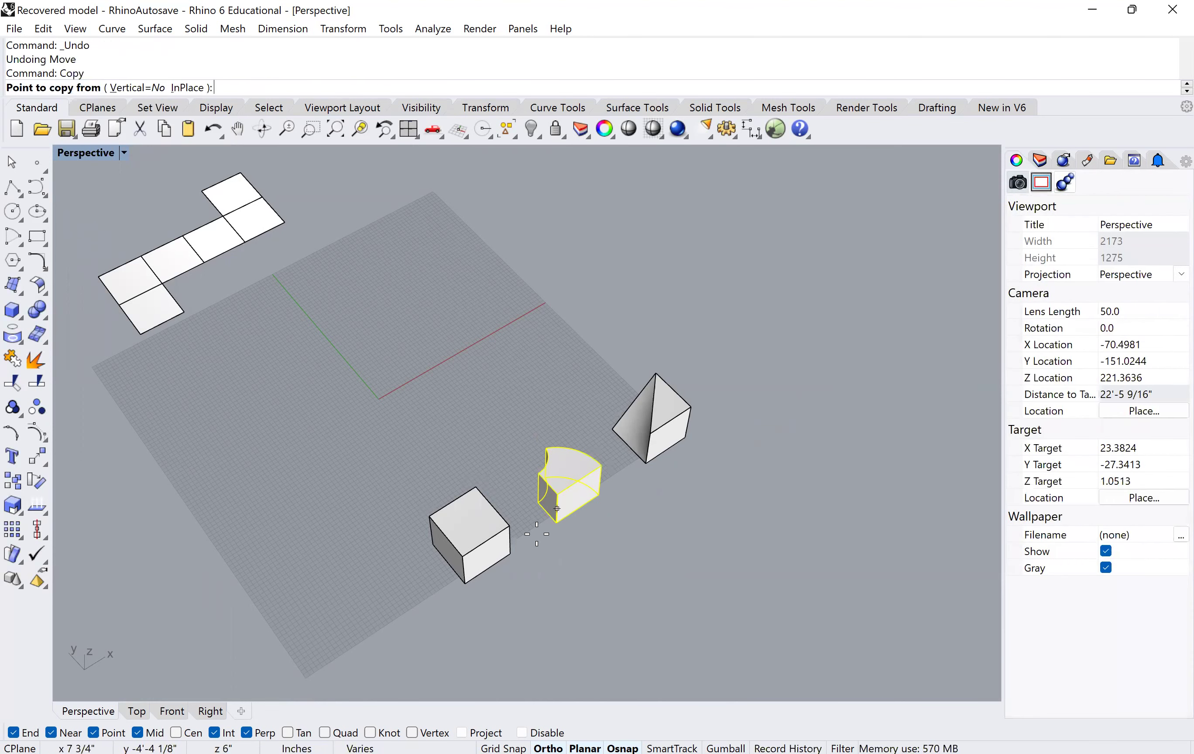
pyautogui.click(537, 534)
pyautogui.click(594, 598)
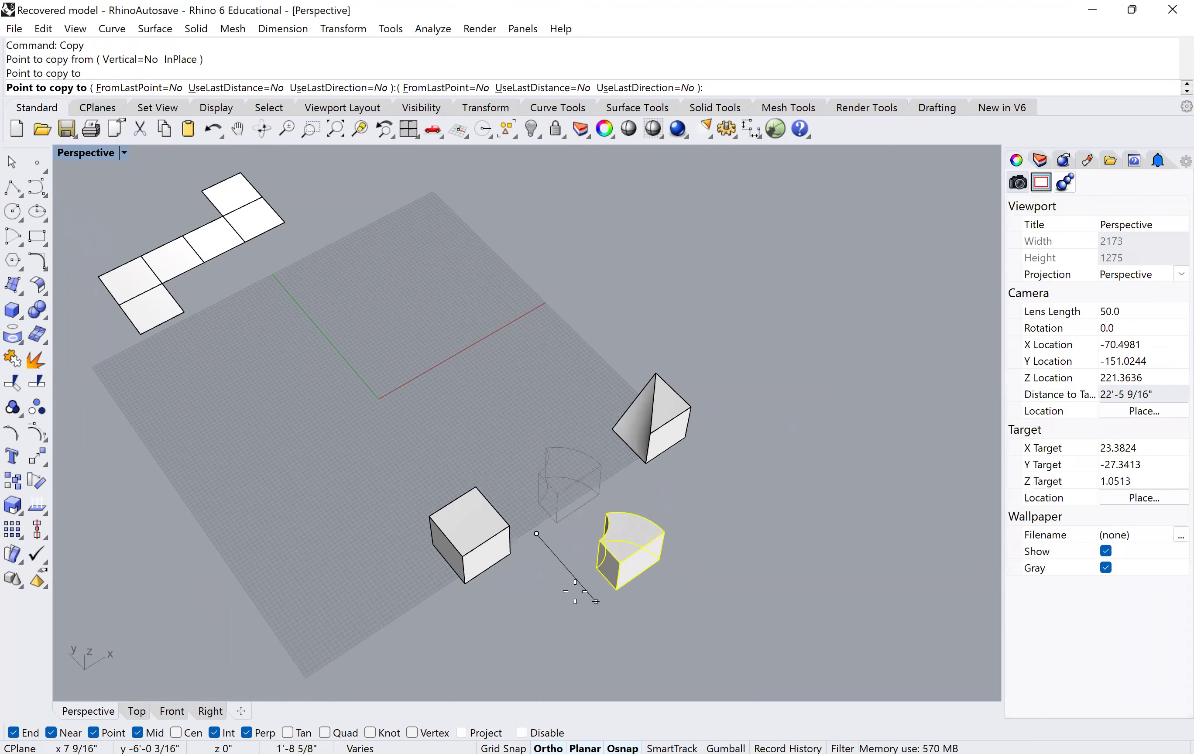
pyautogui.press('Return')
pyautogui.click(539, 576)
pyautogui.moveTo(557, 515); pyautogui.dragTo(563, 463, button='right')
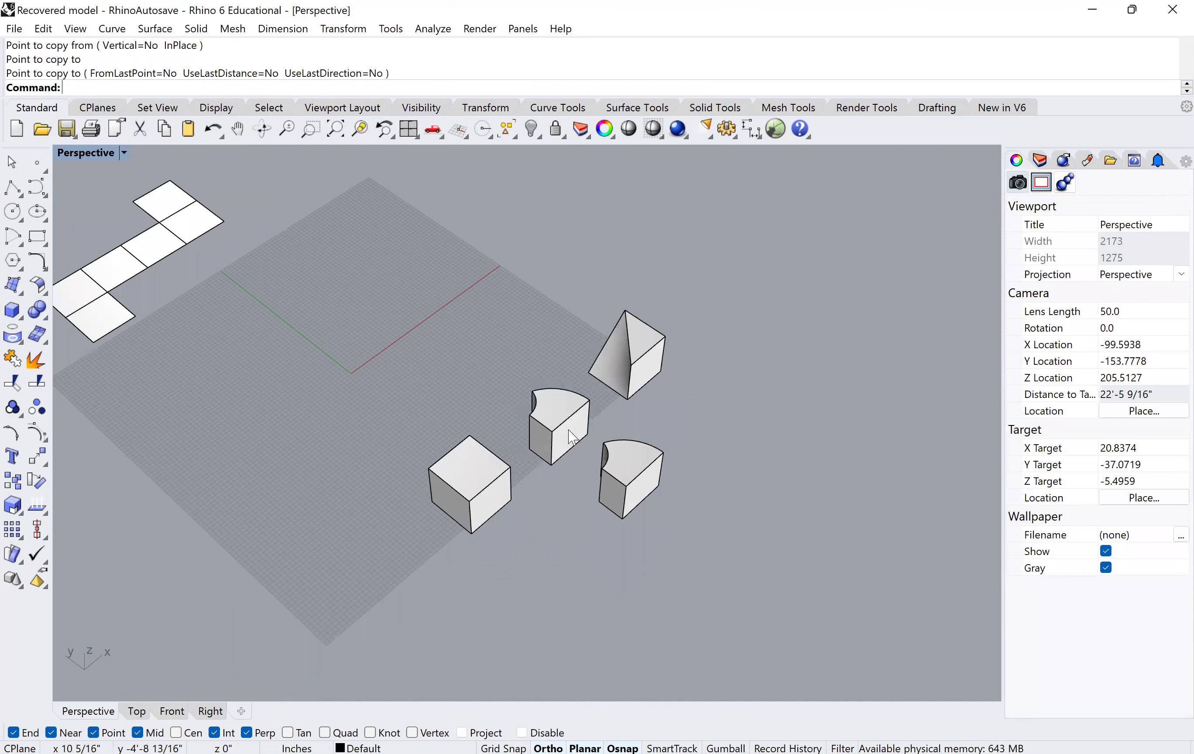
pyautogui.scroll(2, 548, 442)
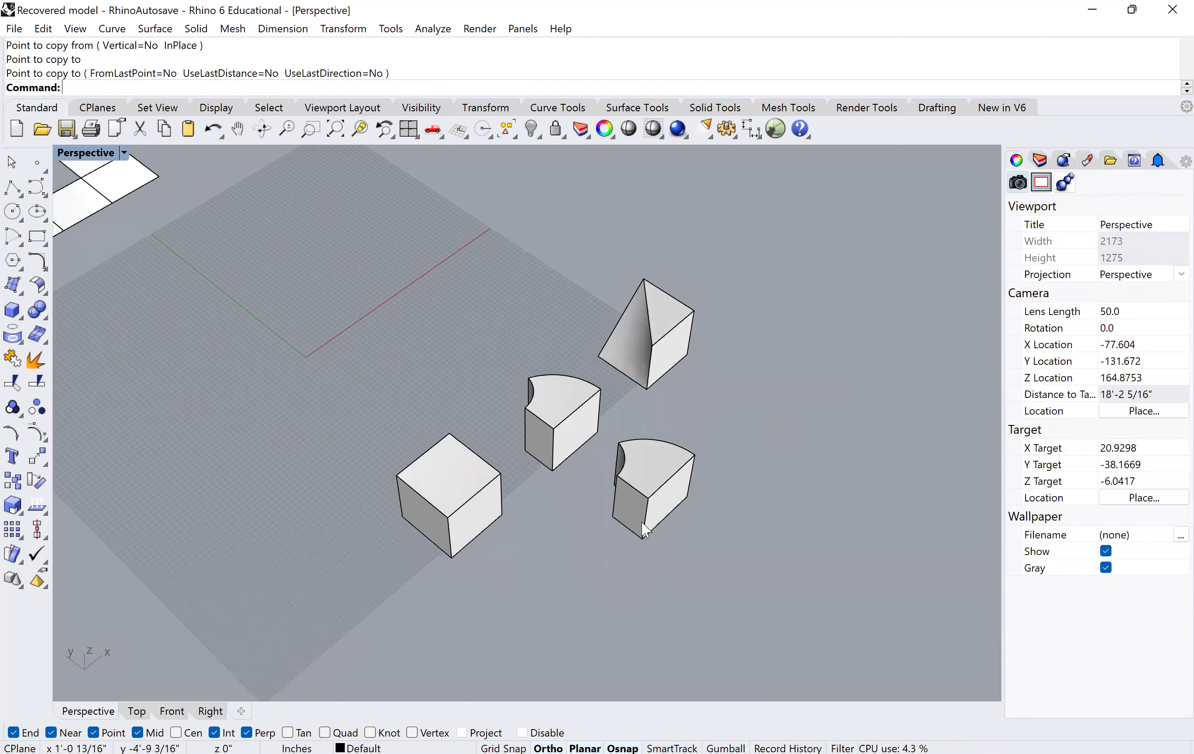
# Rotate the front face 90° about its bottom edge so it lies flat
pyautogui.keyDown('ctrl'); pyautogui.keyDown('shift'); pyautogui.click(540, 443); pyautogui.keyUp('shift'); pyautogui.keyUp('ctrl')
pyautogui.write('RoATT')
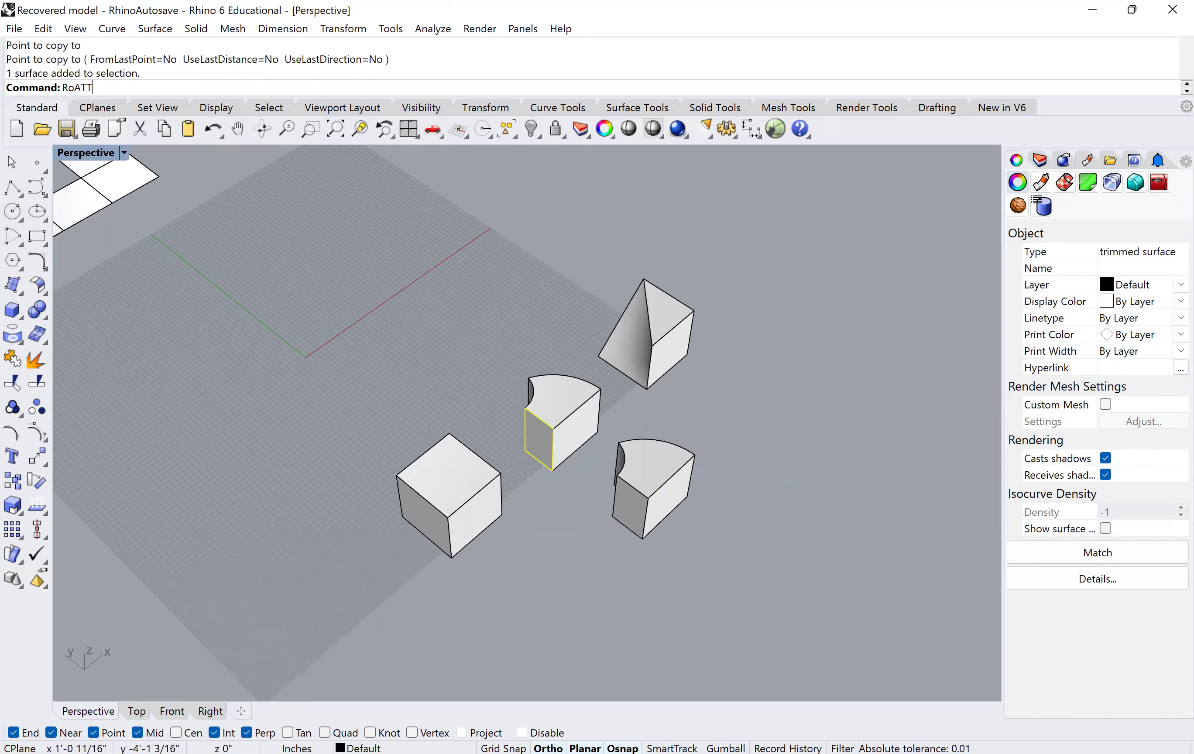
pyautogui.press('Return')
pyautogui.click(524, 450)
pyautogui.click(552, 471)
pyautogui.click(554, 430)
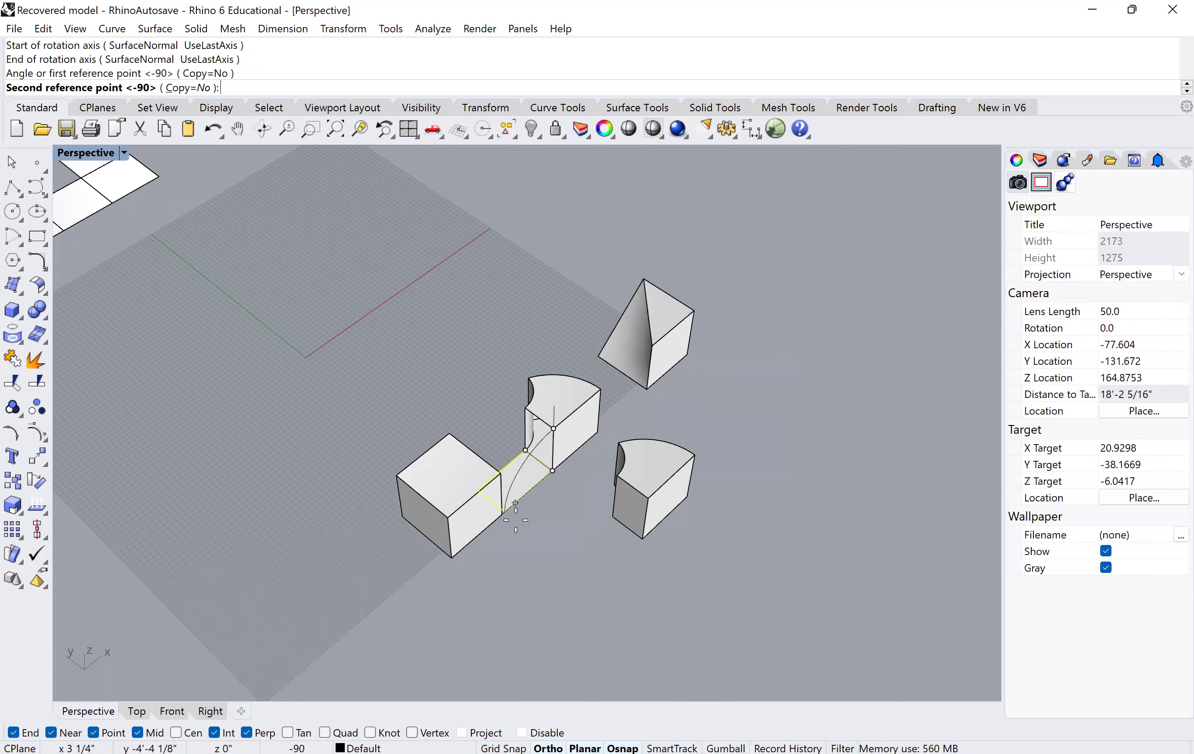
pyautogui.click(515, 520)
# Fold the right face flat onto the ground about its bottom edge
pyautogui.click(573, 449)
pyautogui.press('Return')
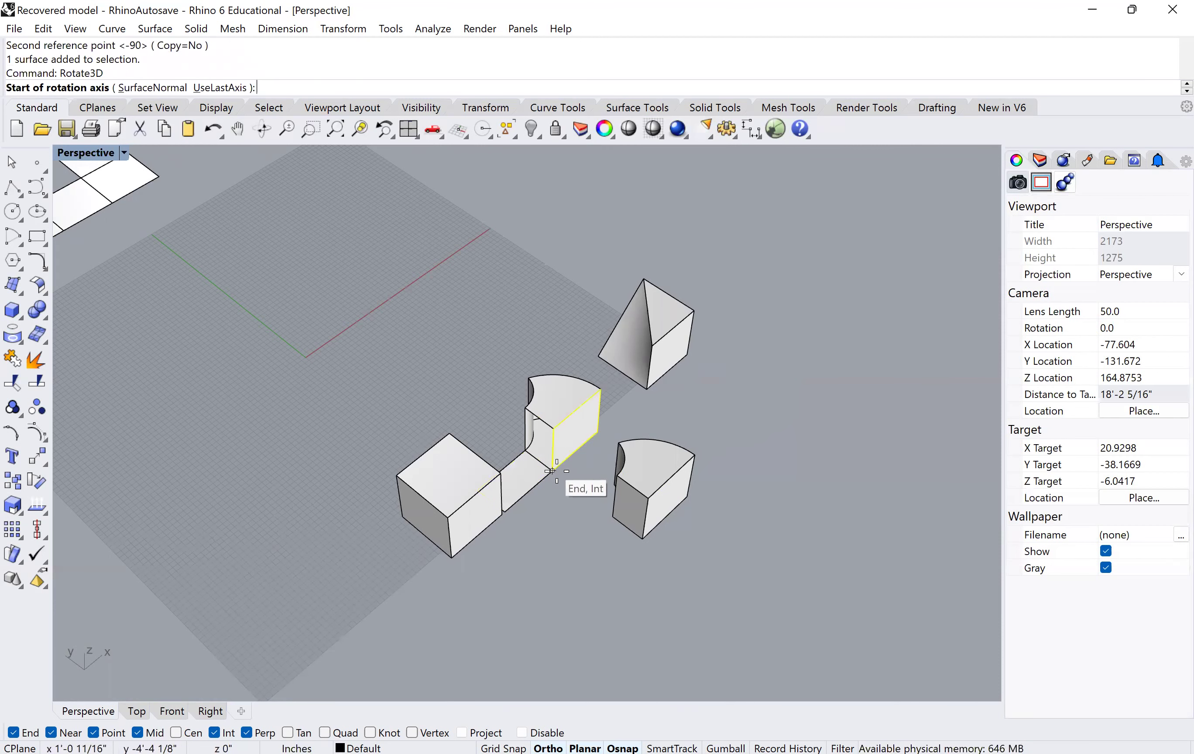
pyautogui.click(552, 470)
pyautogui.click(596, 431)
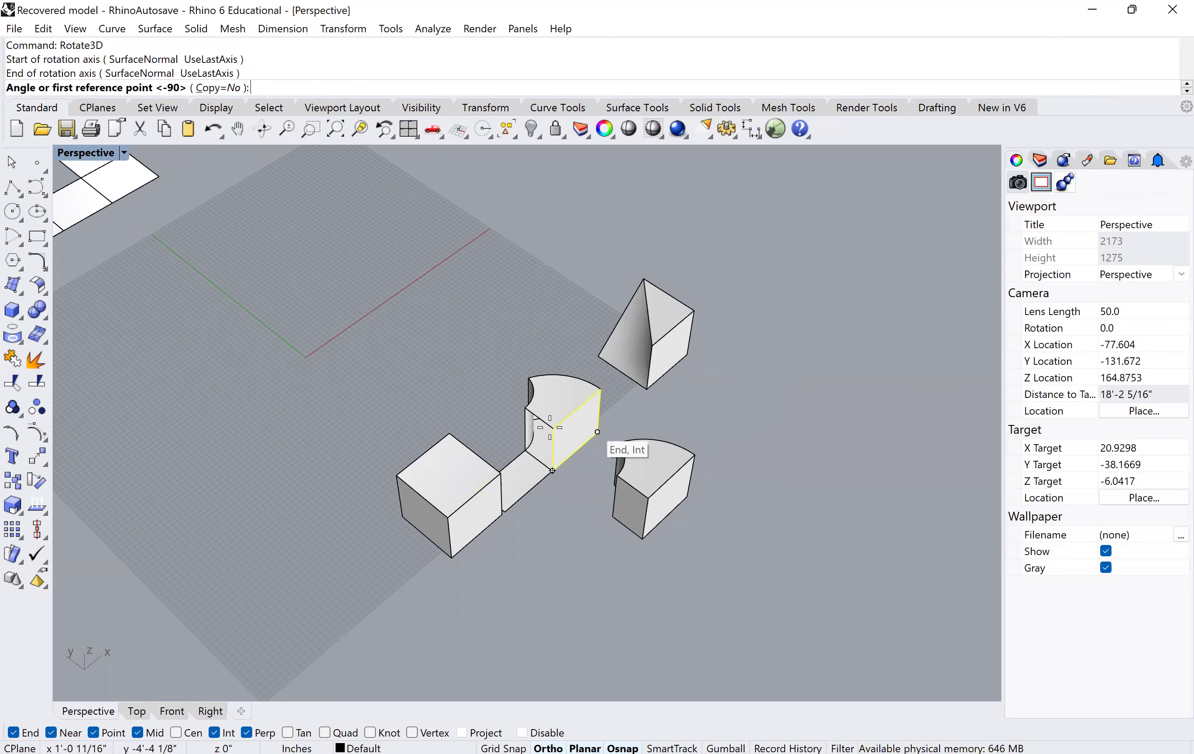
pyautogui.click(552, 427)
pyautogui.click(576, 409)
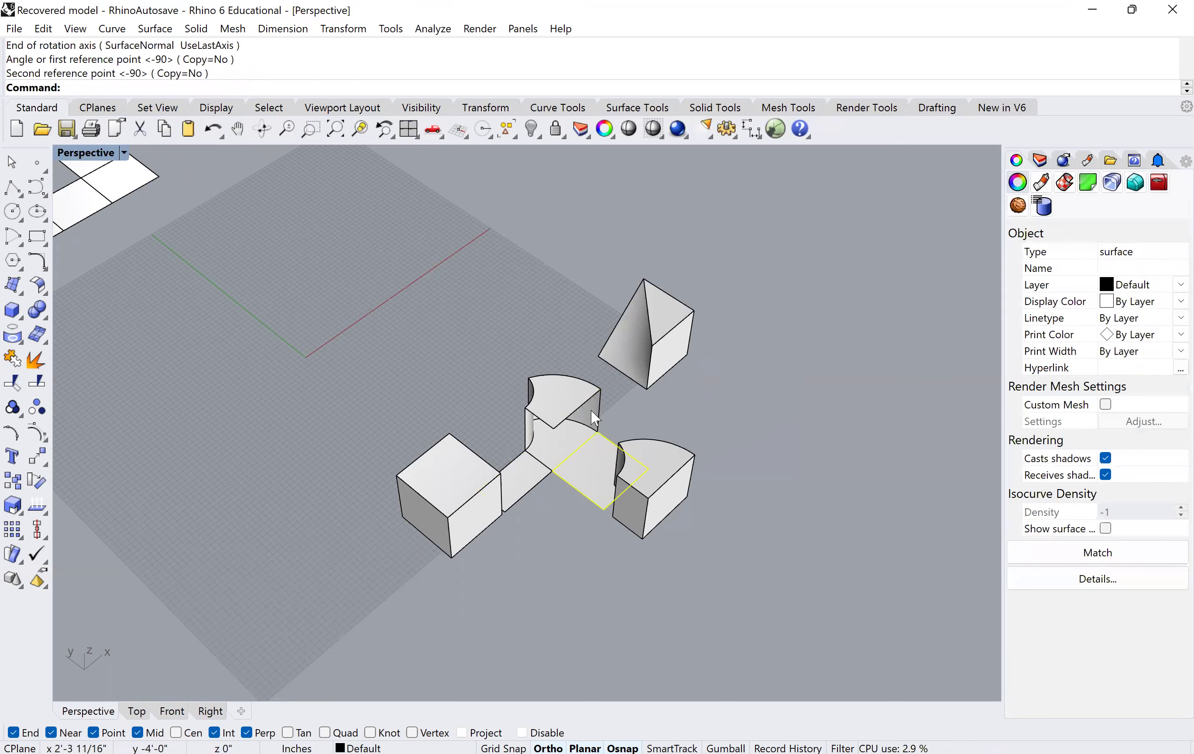
# Fold the curved face down 90 degrees about its edge
pyautogui.keyDown('ctrl'); pyautogui.keyDown('shift'); pyautogui.click(590, 408); pyautogui.keyUp('shift'); pyautogui.keyUp('ctrl')
pyautogui.moveTo(590, 408); pyautogui.dragTo(552, 488, button='right')
pyautogui.press('Return')
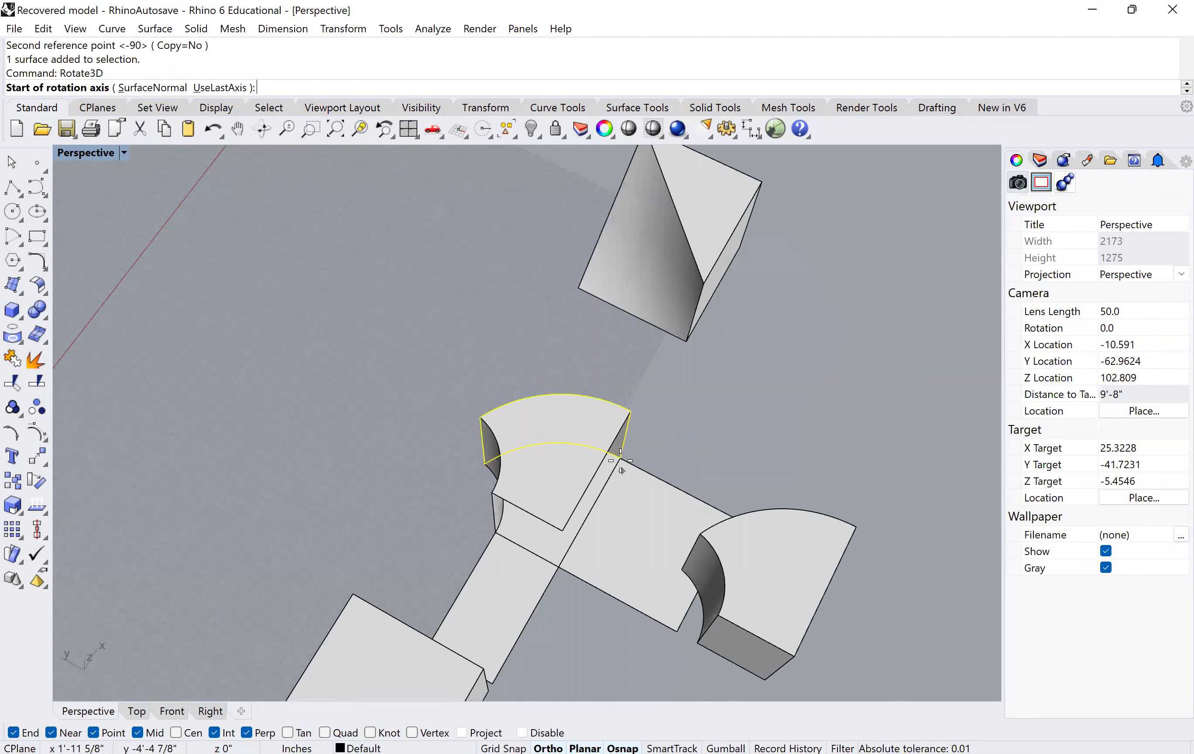
pyautogui.moveTo(621, 474); pyautogui.dragTo(621, 470, button='right')
pyautogui.click(625, 461)
pyautogui.click(663, 481)
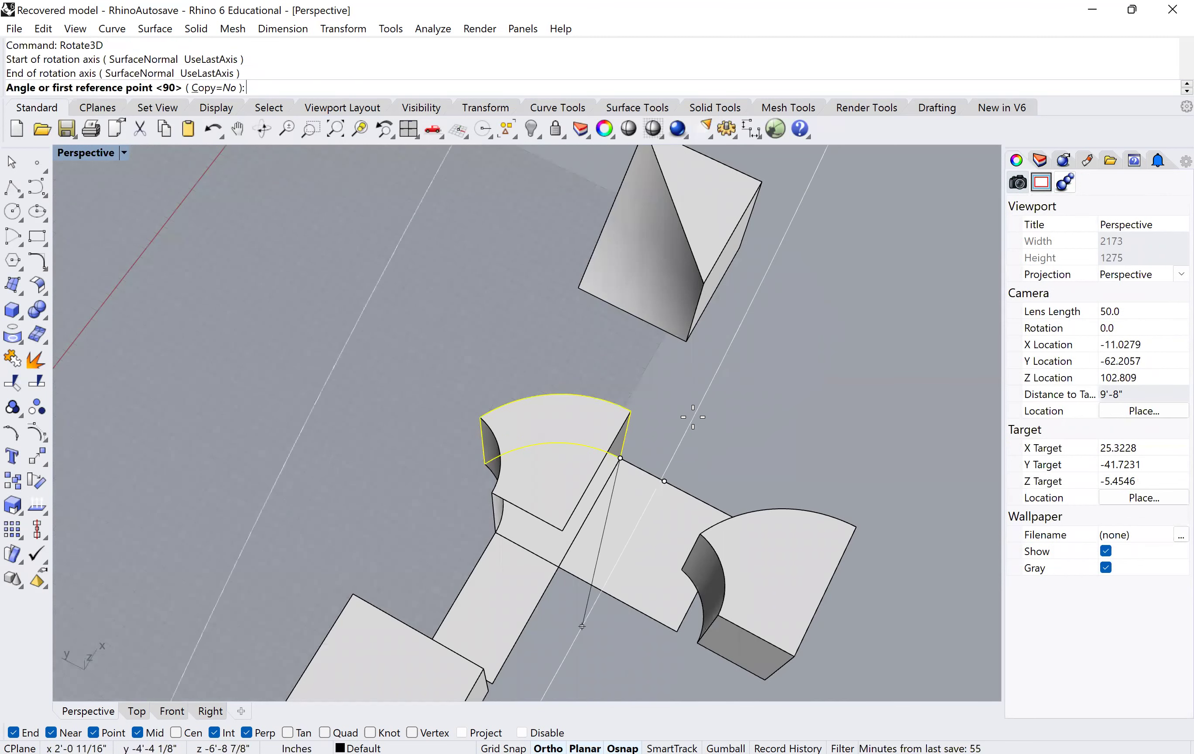
pyautogui.moveTo(589, 393); pyautogui.dragTo(587, 506, button='right')
pyautogui.click(580, 572)
pyautogui.click(573, 562)
pyautogui.moveTo(572, 561); pyautogui.dragTo(520, 490, button='right')
pyautogui.moveTo(434, 406); pyautogui.dragTo(569, 466, button='right')
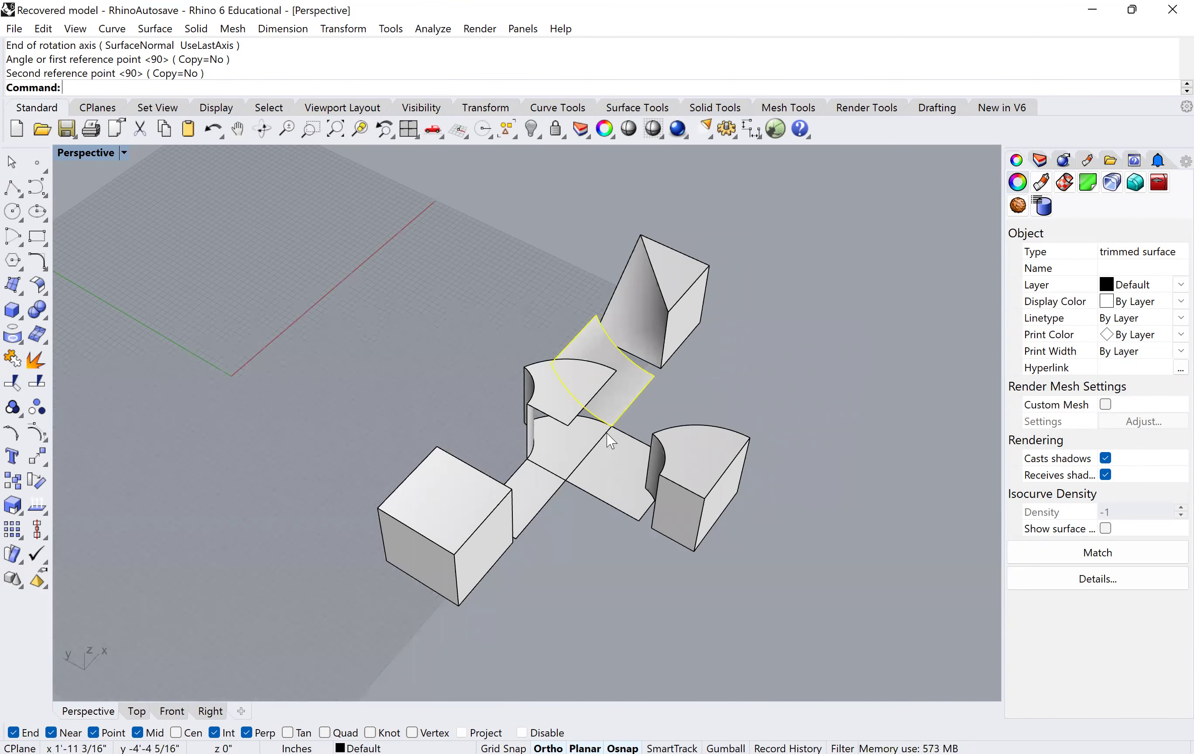
# Inspect the folded faces and select the duplicate block on the right
pyautogui.click(573, 442)
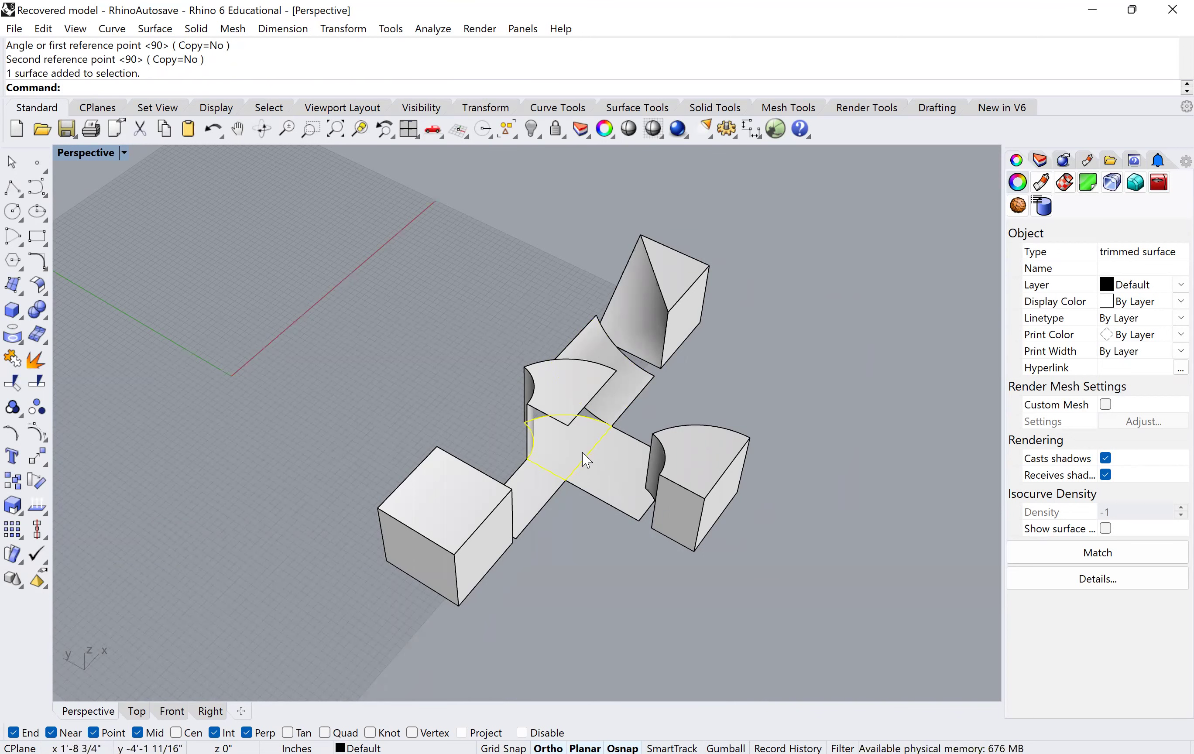
pyautogui.moveTo(584, 456); pyautogui.dragTo(563, 422, button='right')
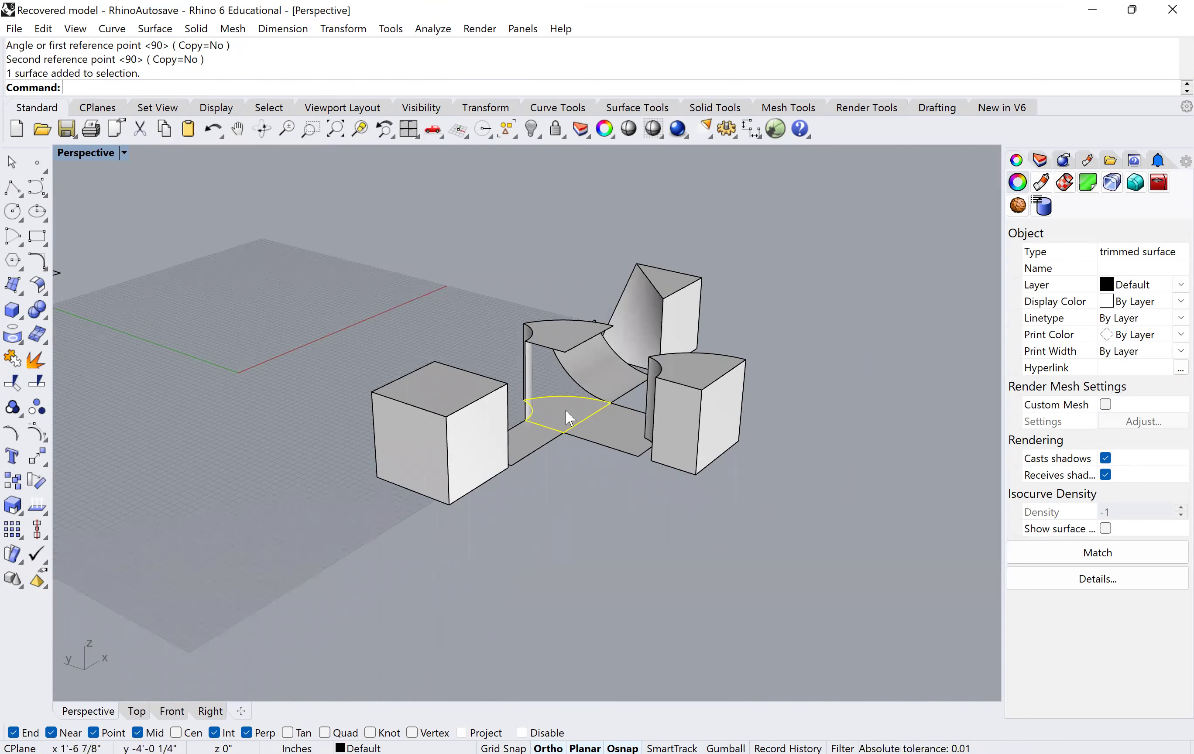
pyautogui.moveTo(565, 410); pyautogui.dragTo(601, 479, button='right')
pyautogui.moveTo(659, 399); pyautogui.dragTo(710, 538)
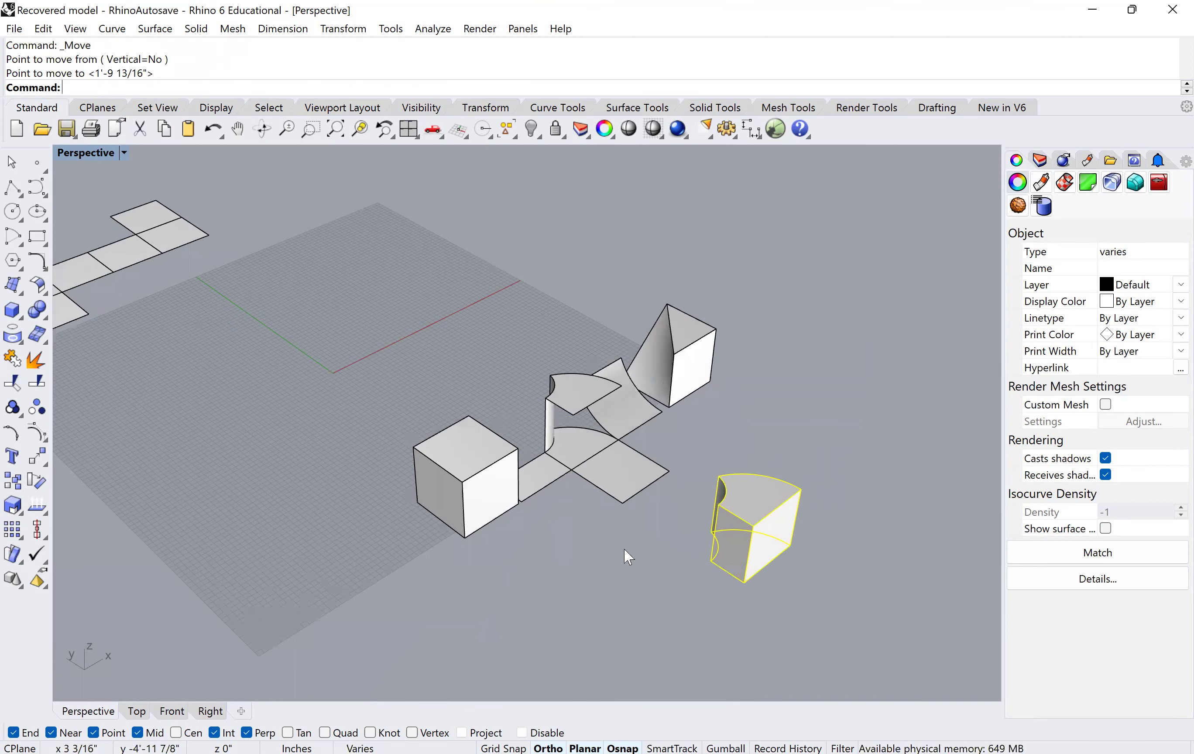
# Join the duplicate's six faces into one solid and unroll it into a flat net
pyautogui.moveTo(654, 556); pyautogui.dragTo(624, 520)
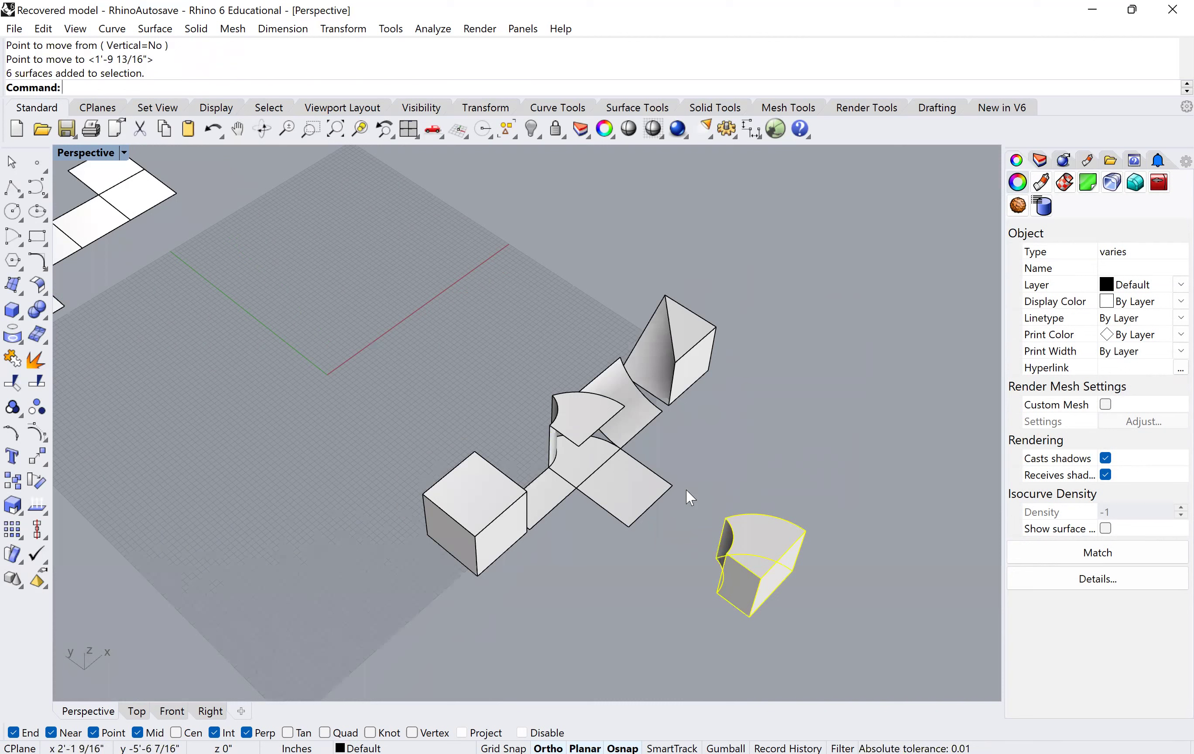
pyautogui.hotkey('ctrl', 'j')
pyautogui.write('UnrollSrf')
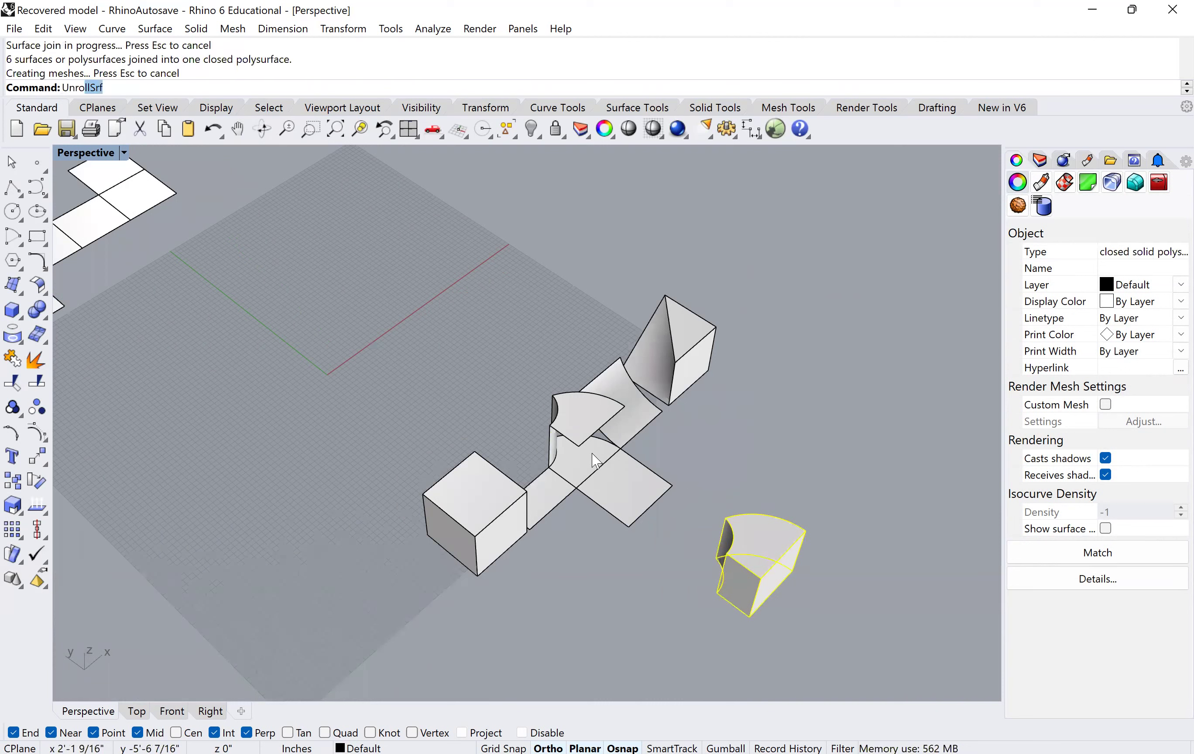
pyautogui.press('Return')
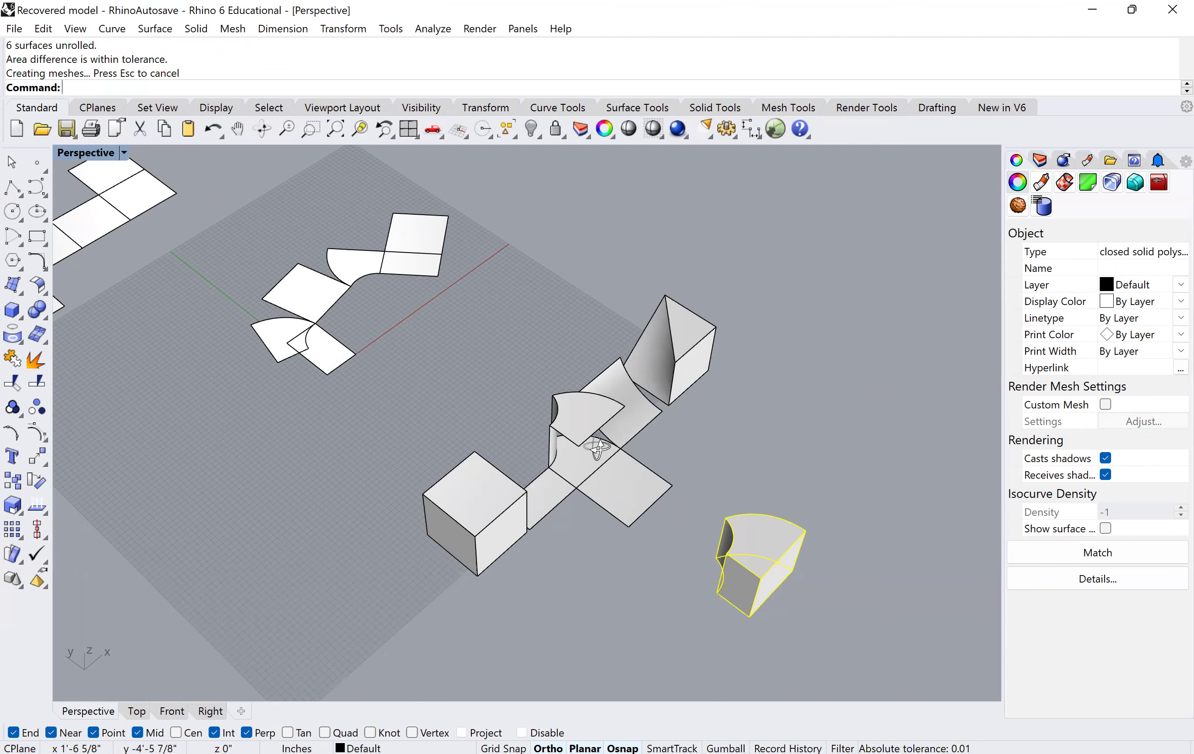
pyautogui.moveTo(577, 469); pyautogui.dragTo(582, 437, button='right')
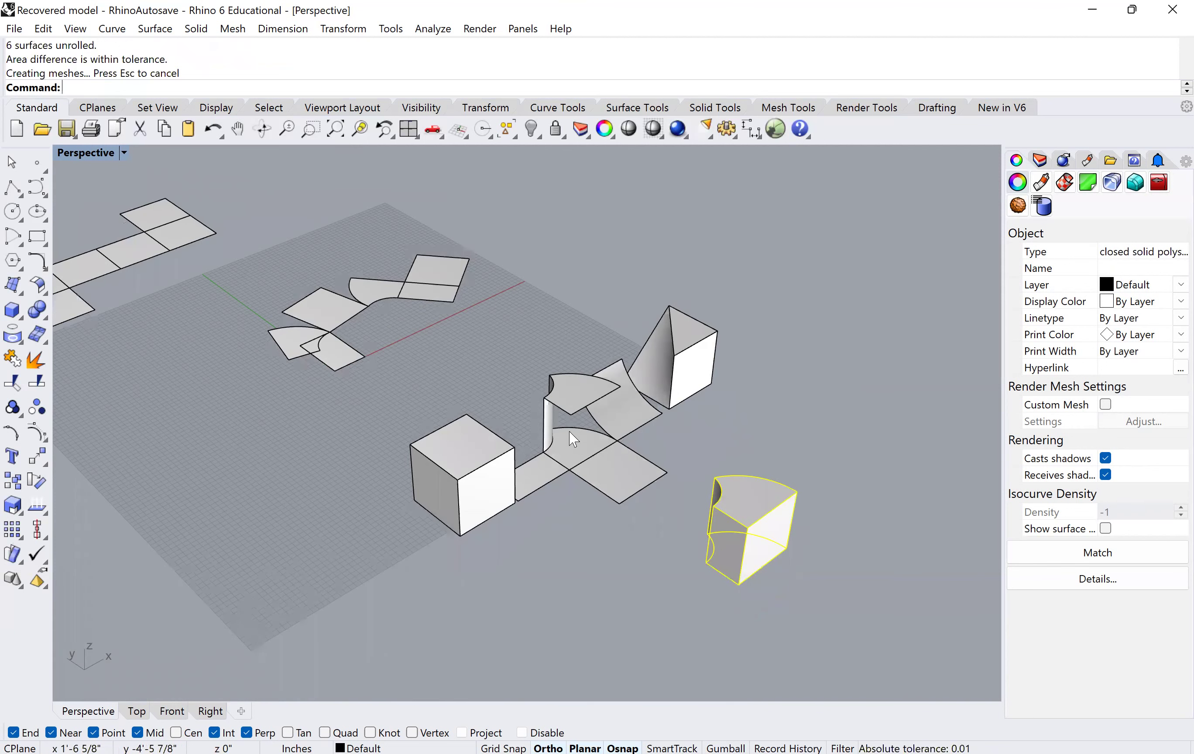
pyautogui.click(595, 494)
pyautogui.moveTo(595, 494); pyautogui.dragTo(597, 471, button='right')
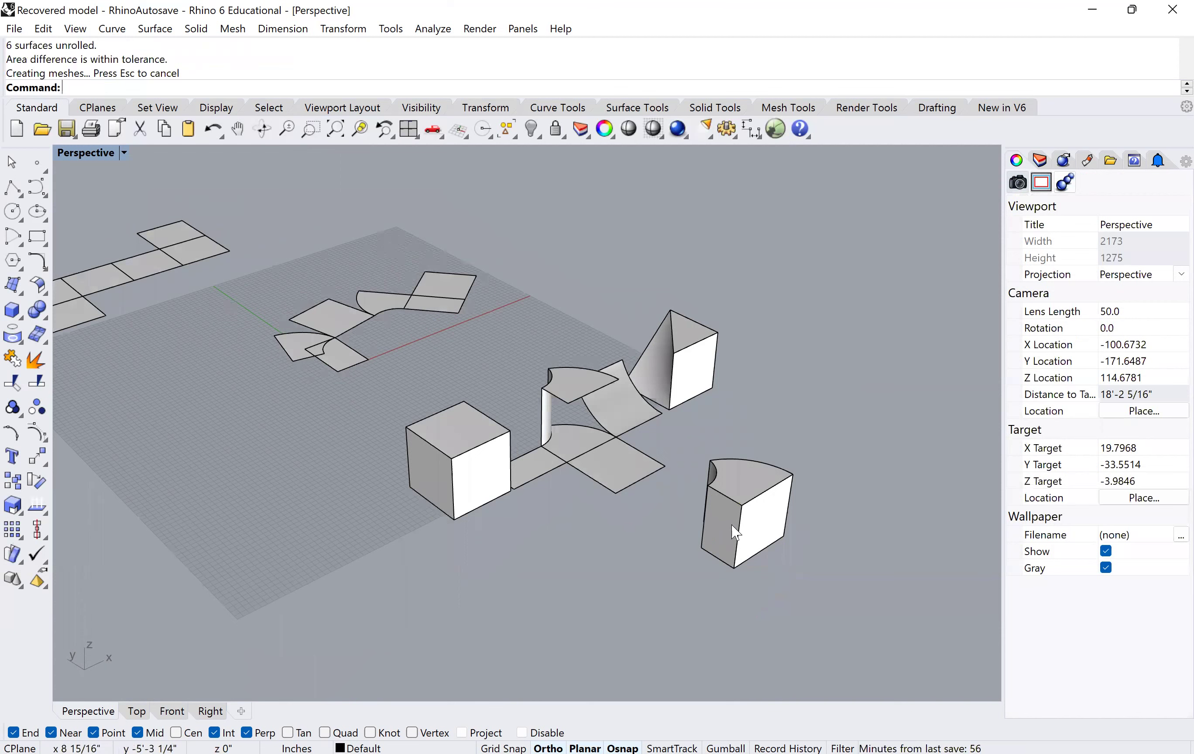
# Rotate the right block's front face with Rotate3D about its edge to lie flat
pyautogui.moveTo(641, 540); pyautogui.dragTo(621, 495, button='right')
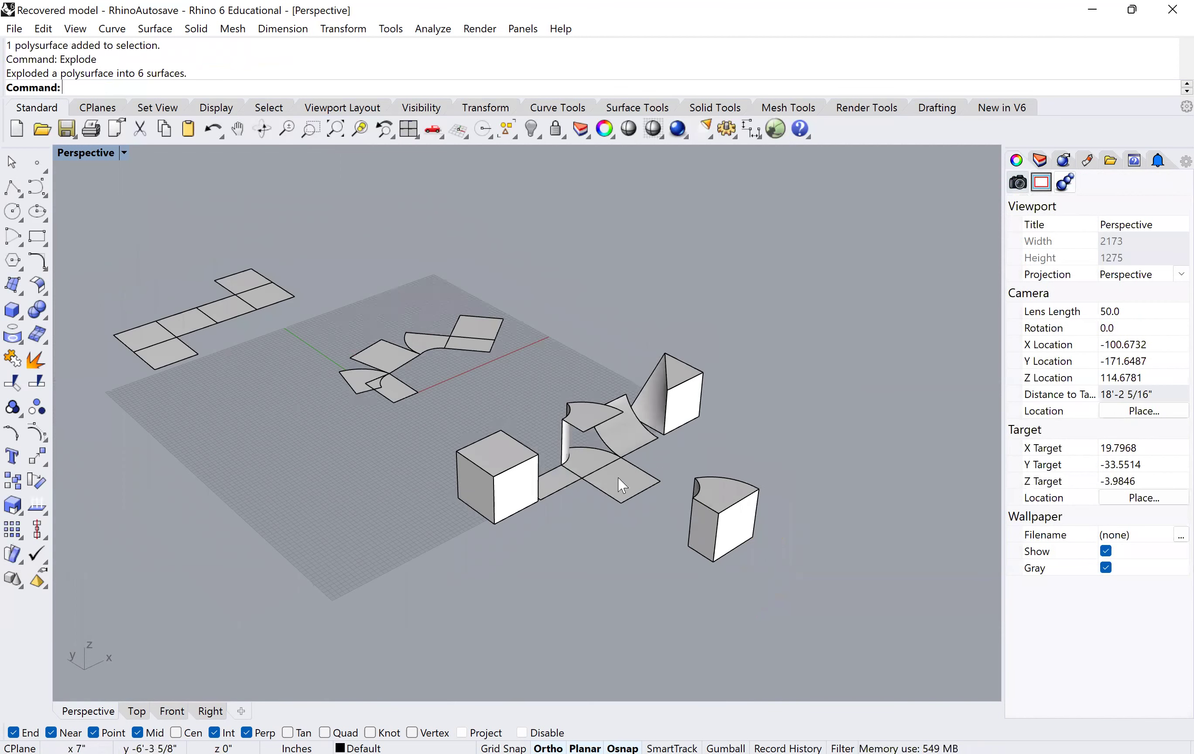
pyautogui.scroll(3, 679, 488)
pyautogui.click(678, 488)
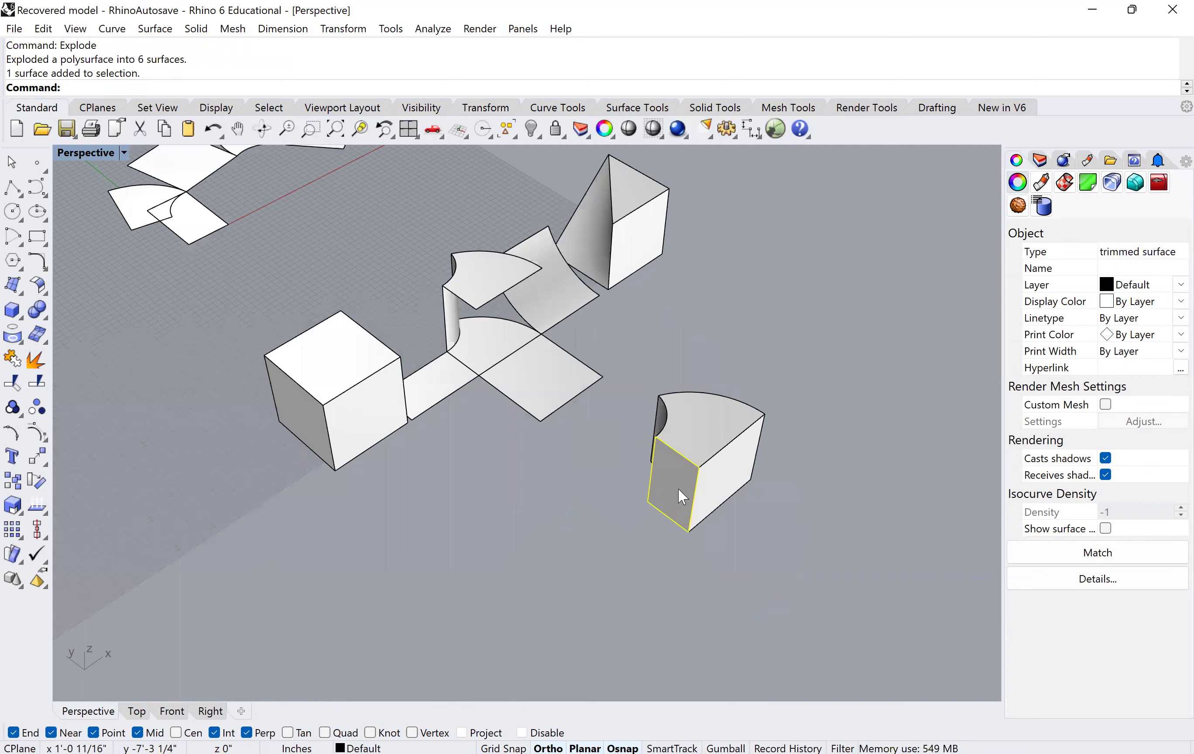
pyautogui.write('Rotate3D')
pyautogui.press('Return')
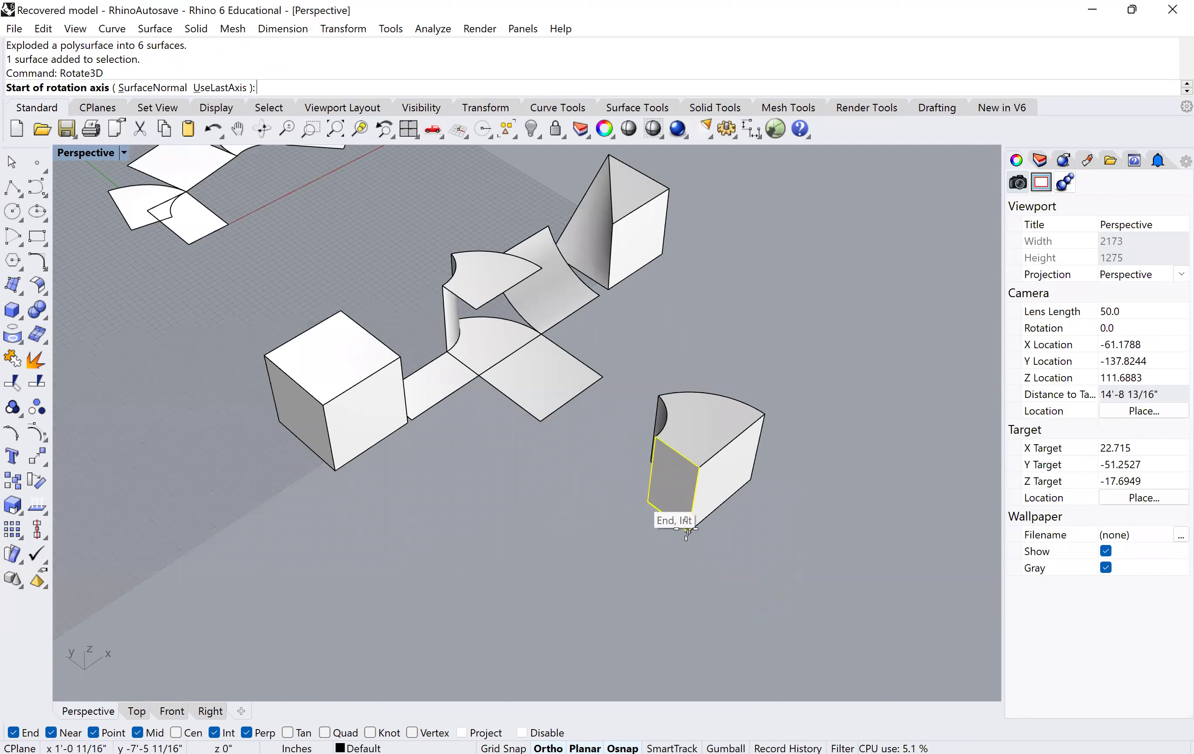
pyautogui.click(699, 467)
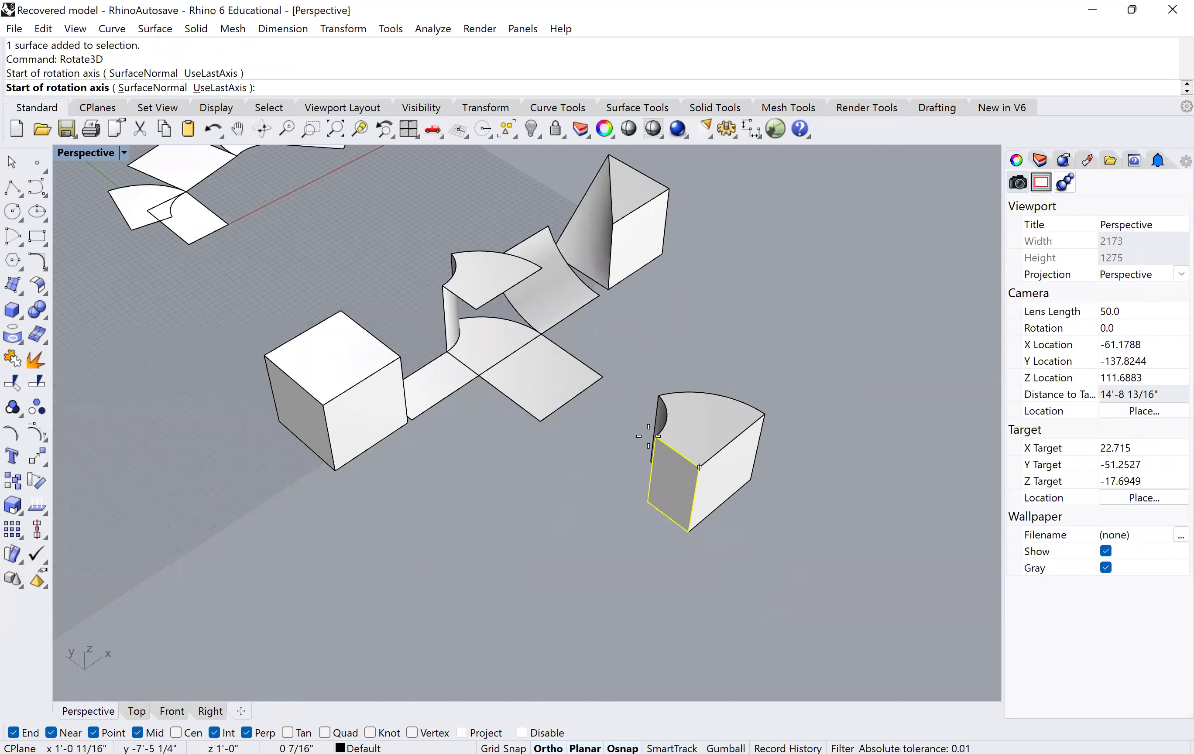
pyautogui.click(654, 435)
pyautogui.click(689, 526)
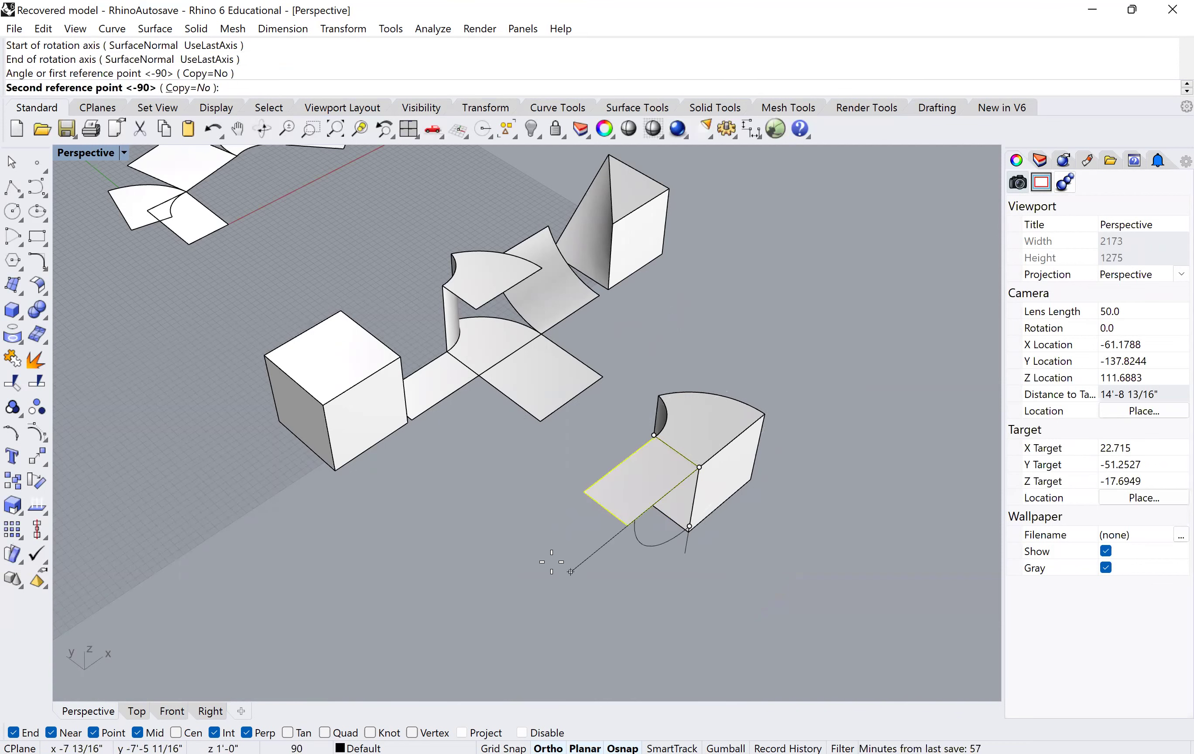
pyautogui.click(570, 572)
# Rotate the next side face about its hinge edge so it lies flat on the ground
pyautogui.click(718, 493)
pyautogui.press('Return')
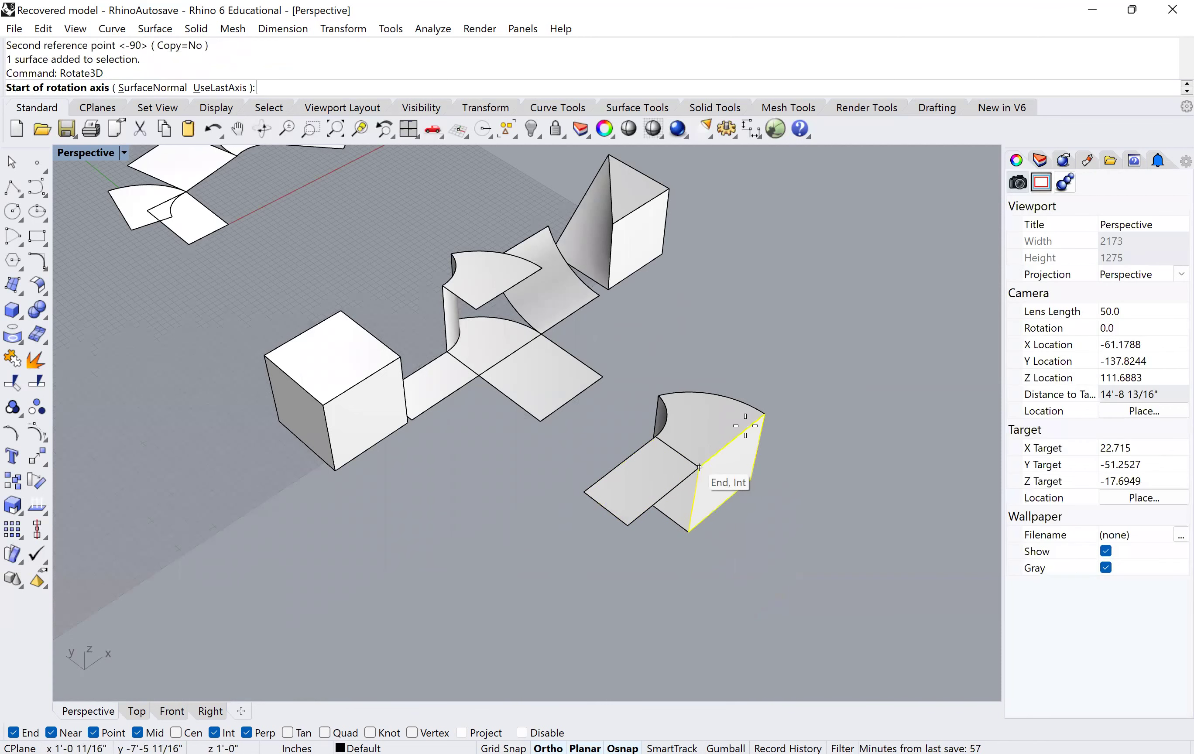
pyautogui.click(699, 467)
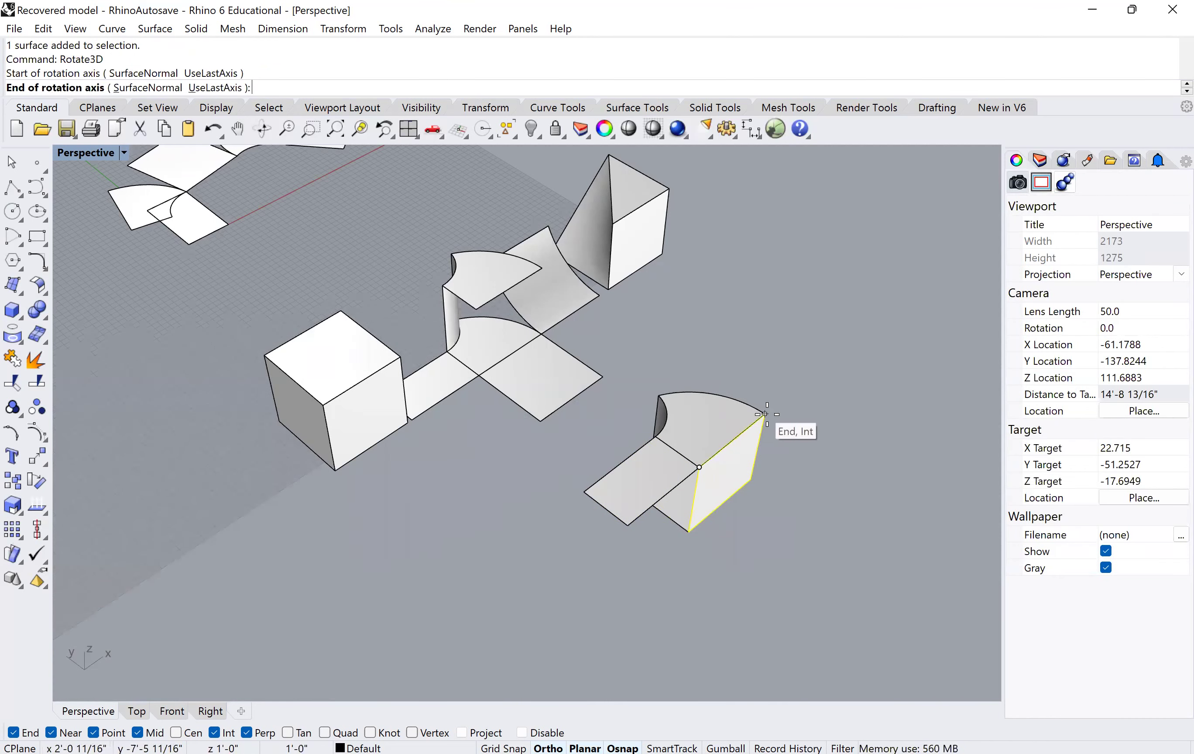
pyautogui.click(765, 414)
pyautogui.click(688, 640)
pyautogui.click(700, 569)
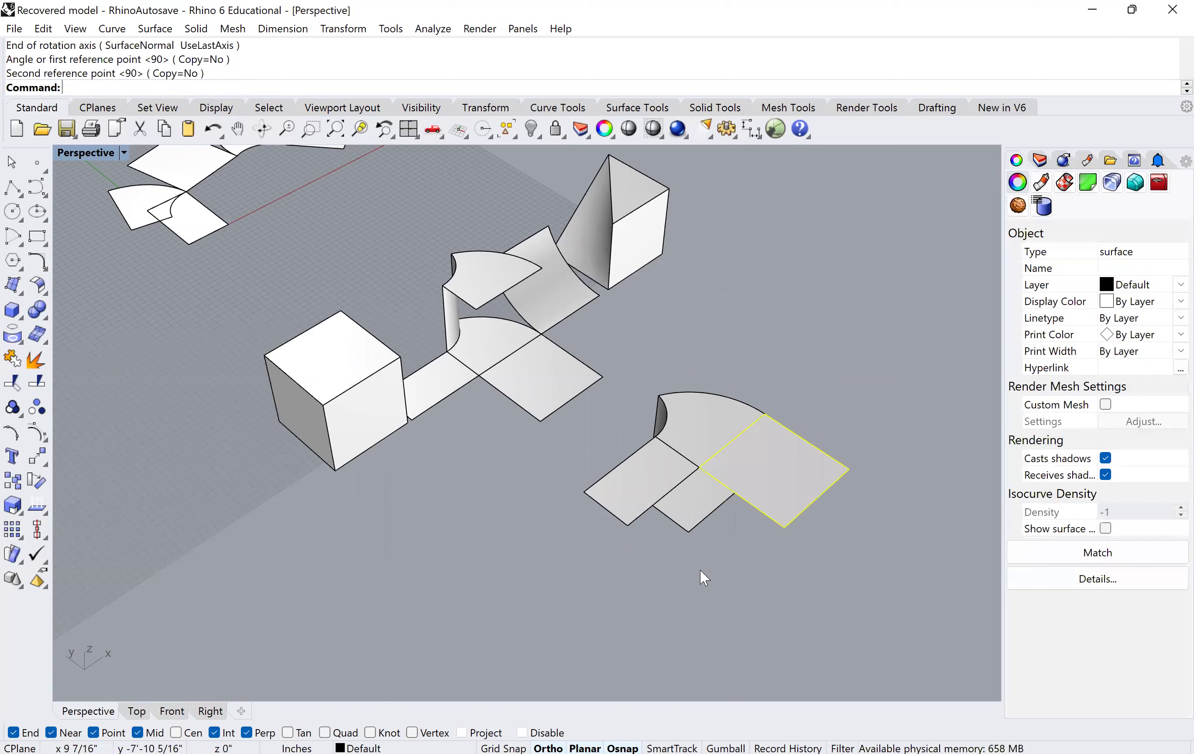
pyautogui.press('Escape')
pyautogui.moveTo(699, 569); pyautogui.dragTo(584, 492, button='right')
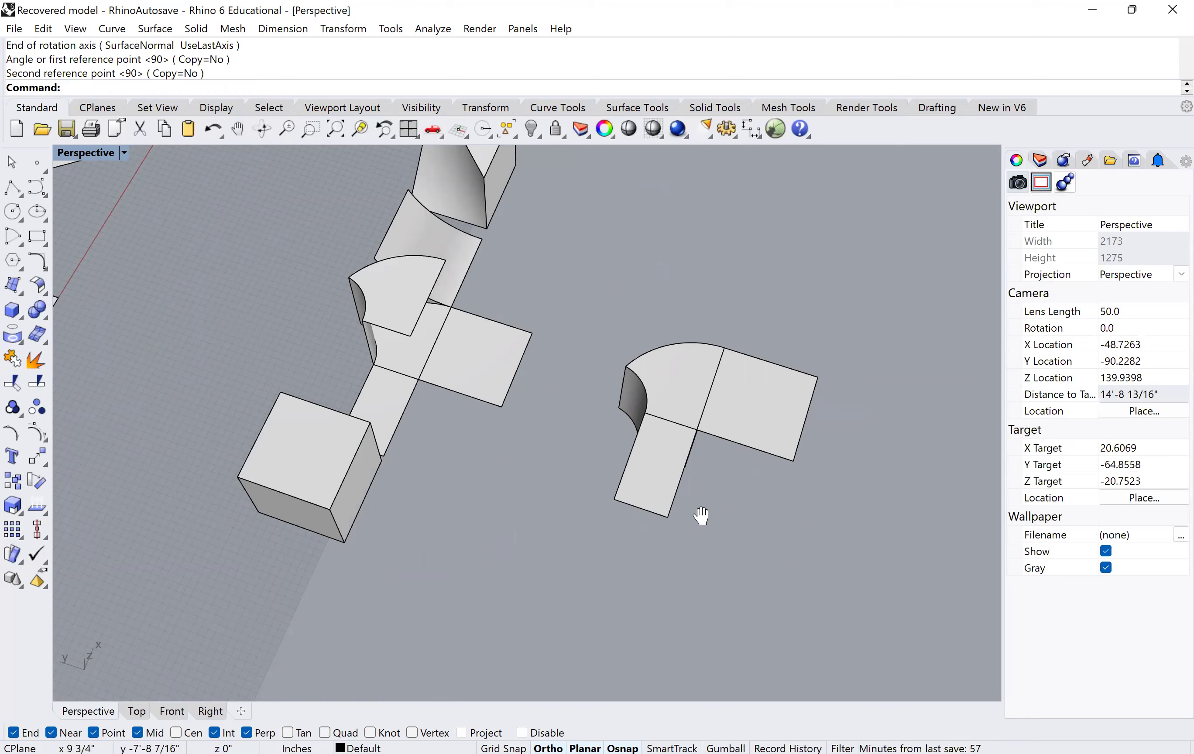
pyautogui.keyDown('shift'); pyautogui.moveTo(701, 516); pyautogui.dragTo(570, 305, button='right'); pyautogui.keyUp('shift')
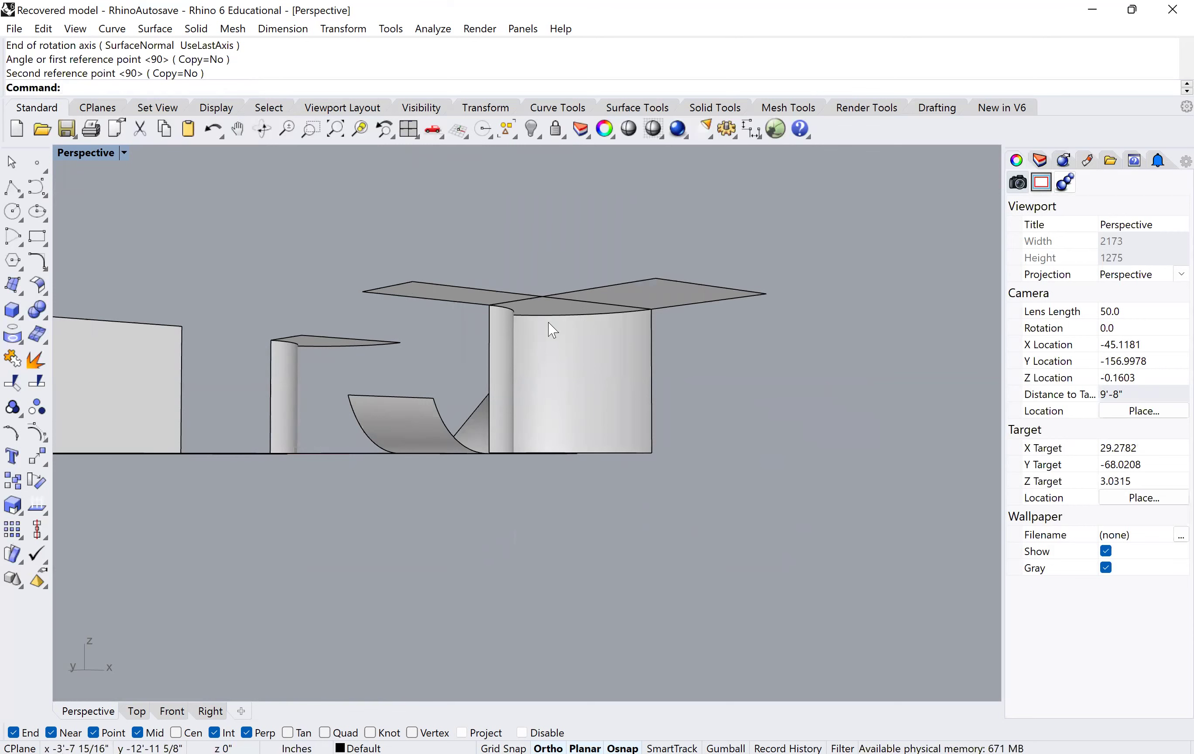
pyautogui.moveTo(559, 482); pyautogui.dragTo(598, 375, button='right')
pyautogui.scroll(-4, 587, 254)
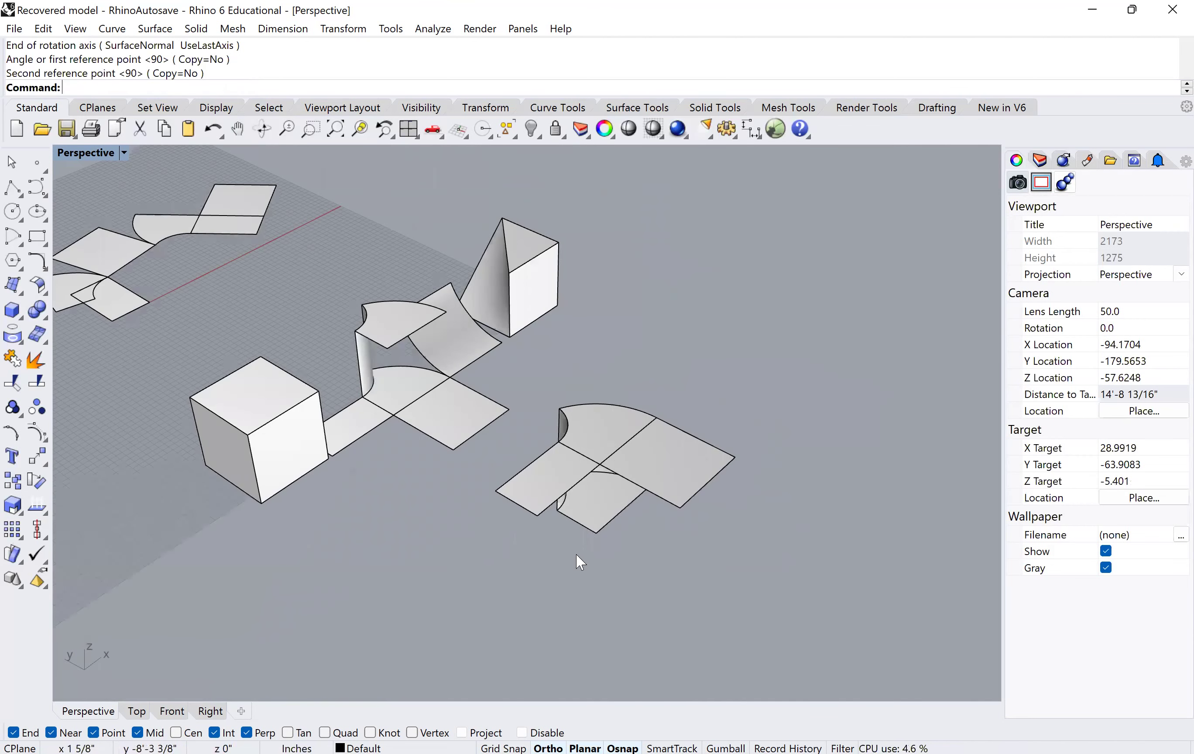
pyautogui.moveTo(576, 563); pyautogui.dragTo(590, 478, button='right')
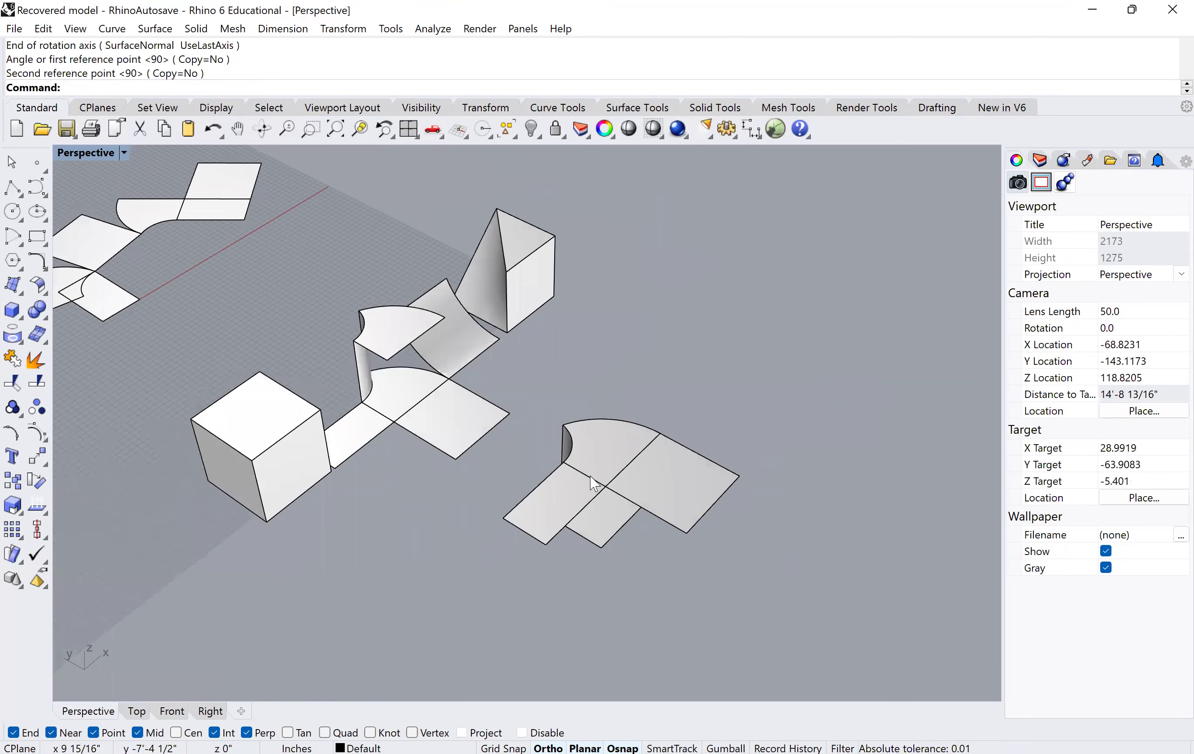
pyautogui.scroll(-3, 603, 523)
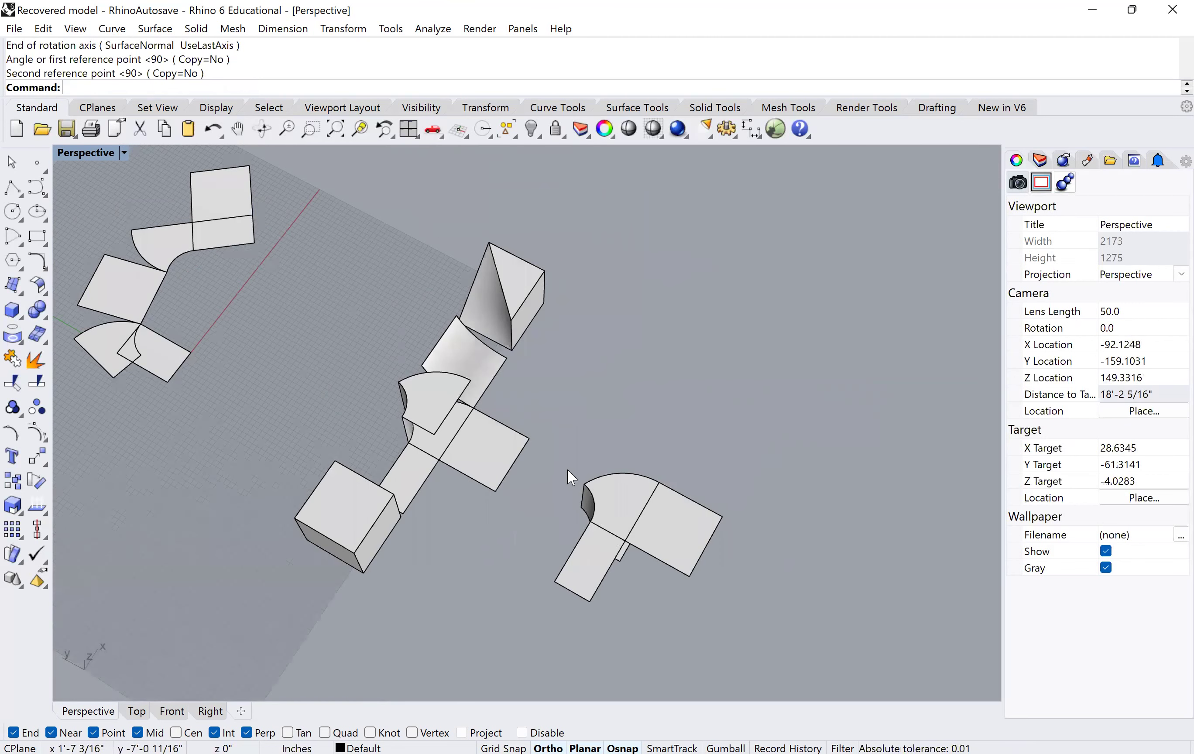
pyautogui.moveTo(567, 468); pyautogui.dragTo(572, 468, button='right')
pyautogui.scroll(-2, 572, 469)
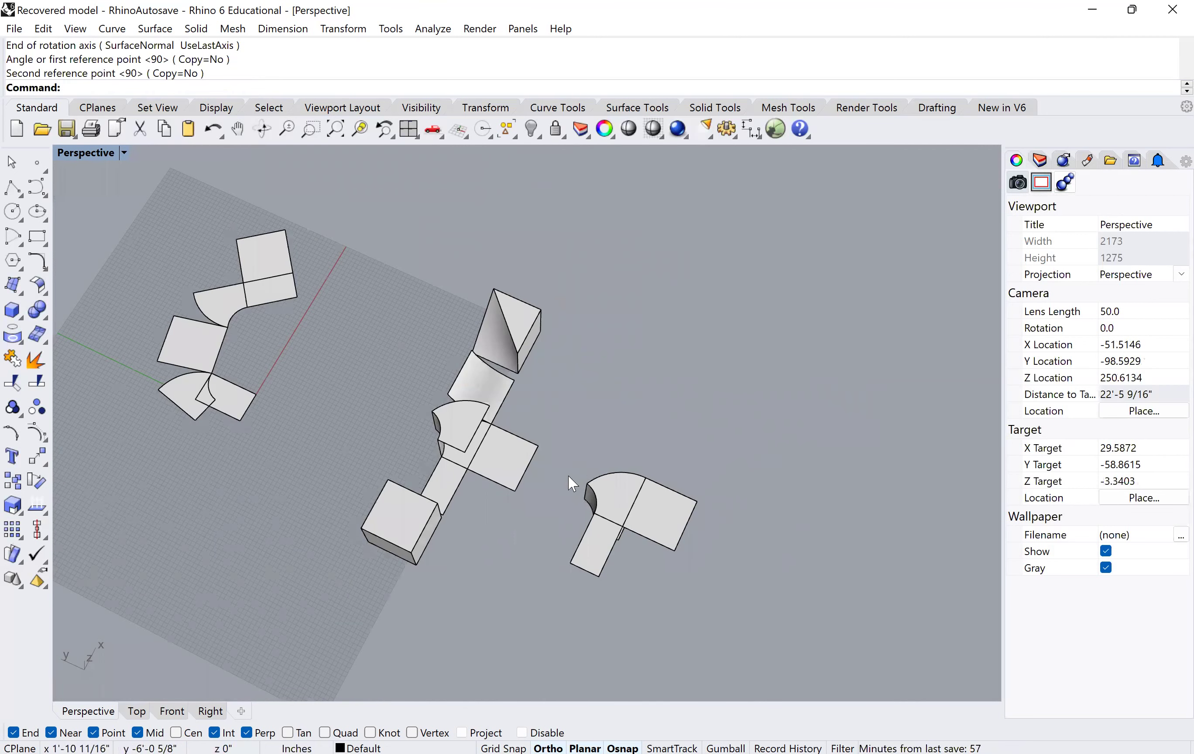
pyautogui.moveTo(568, 475); pyautogui.dragTo(565, 480, button='right')
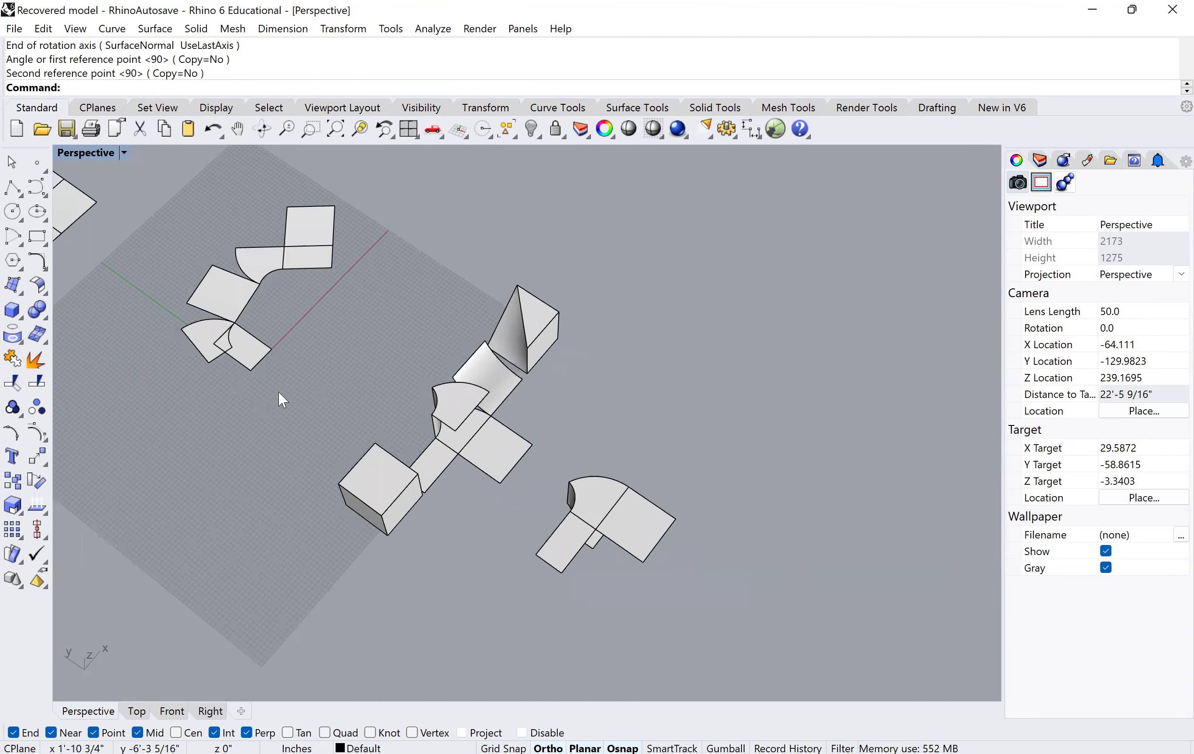
pyautogui.keyDown('shift'); pyautogui.moveTo(270, 421); pyautogui.dragTo(375, 463, button='right'); pyautogui.keyUp('shift')
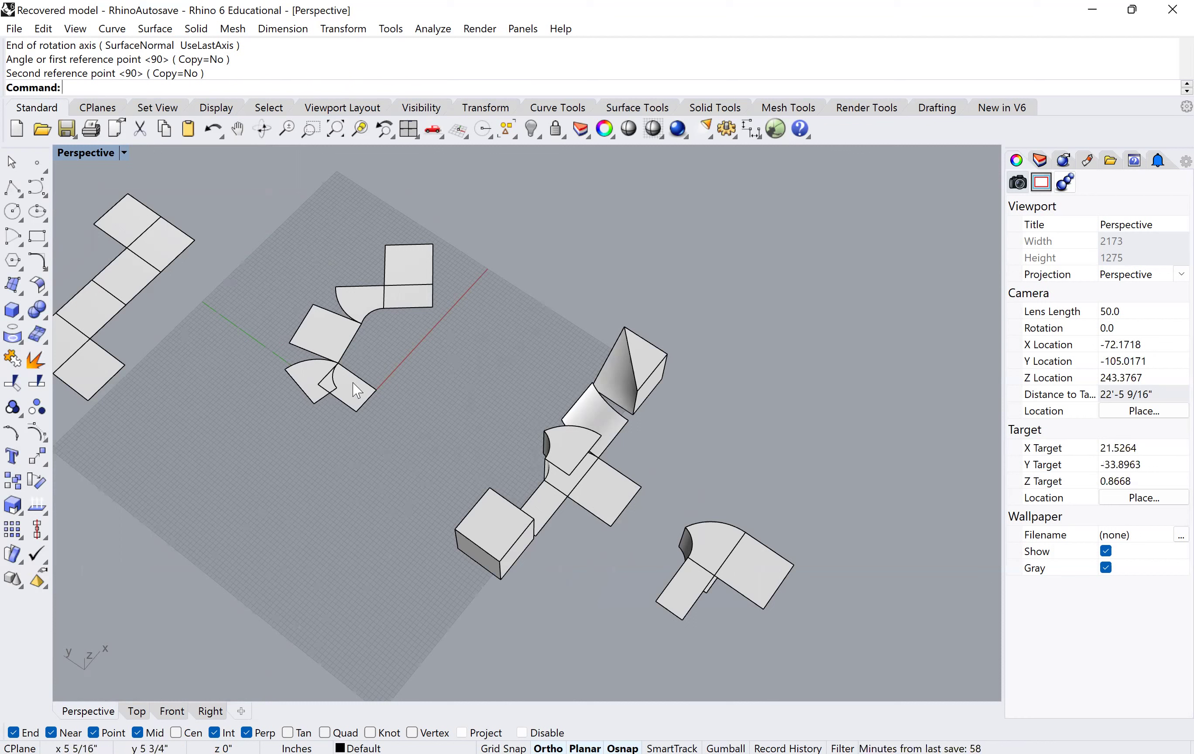
pyautogui.moveTo(367, 415); pyautogui.dragTo(336, 384, button='right')
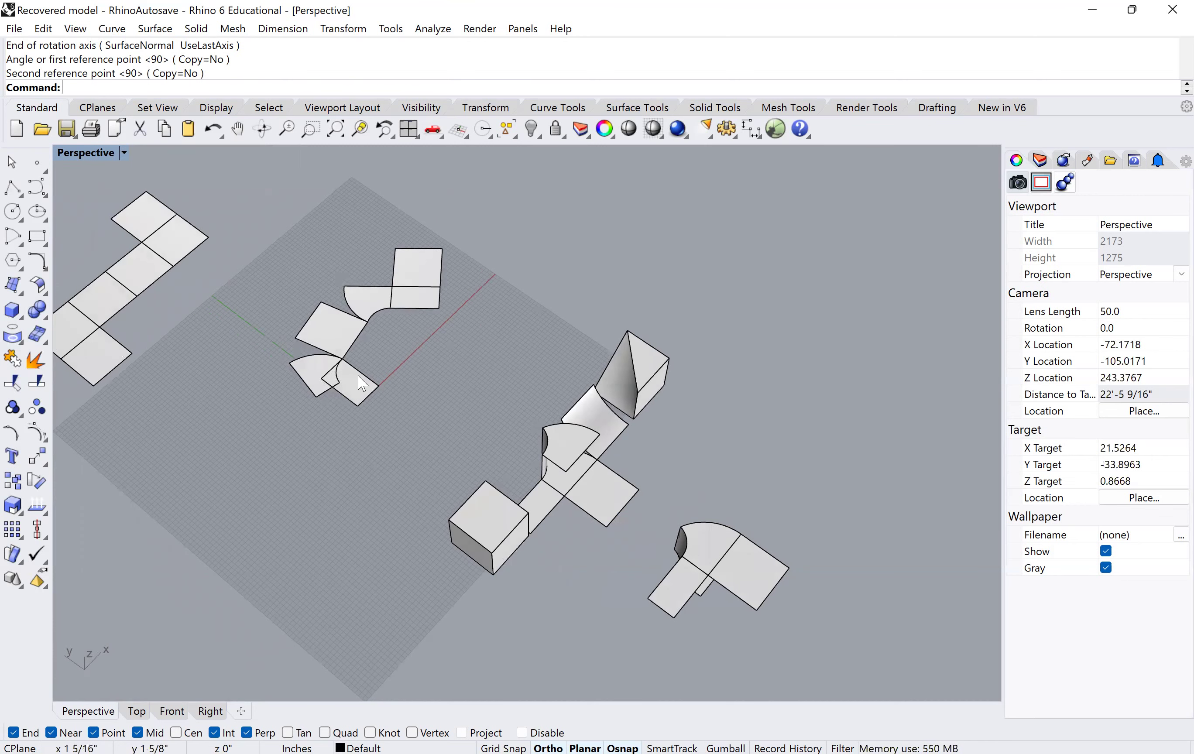
pyautogui.click(358, 396)
pyautogui.moveTo(404, 413); pyautogui.dragTo(398, 408, button='right')
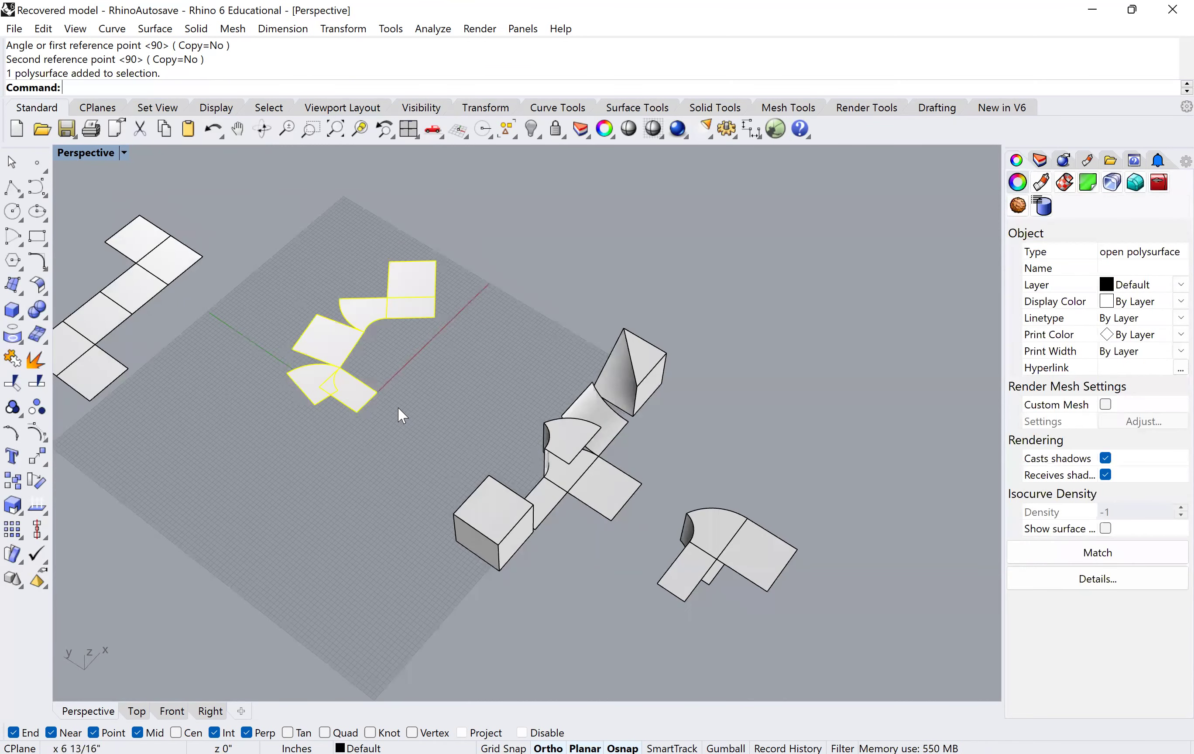
pyautogui.scroll(4, 398, 409)
pyautogui.write('Mirror')
pyautogui.press('Return')
pyautogui.click(336, 416)
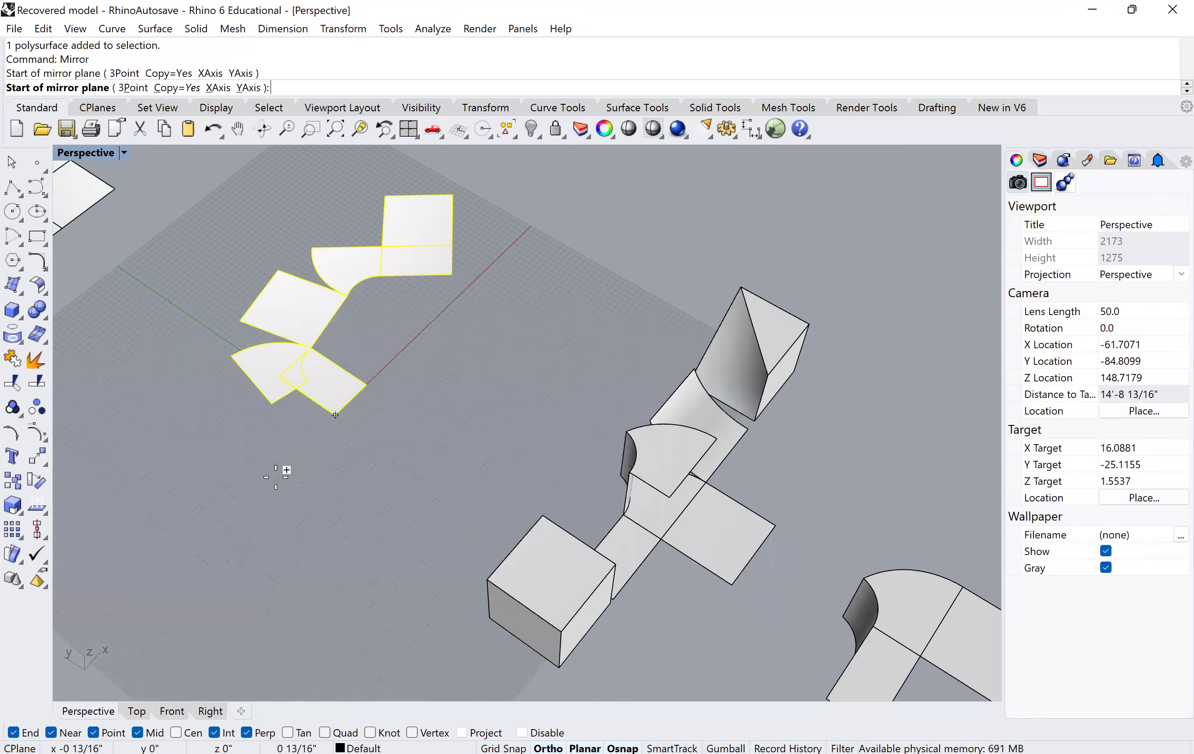
pyautogui.click(335, 415)
pyautogui.click(329, 325)
pyautogui.scroll(-2, 339, 424)
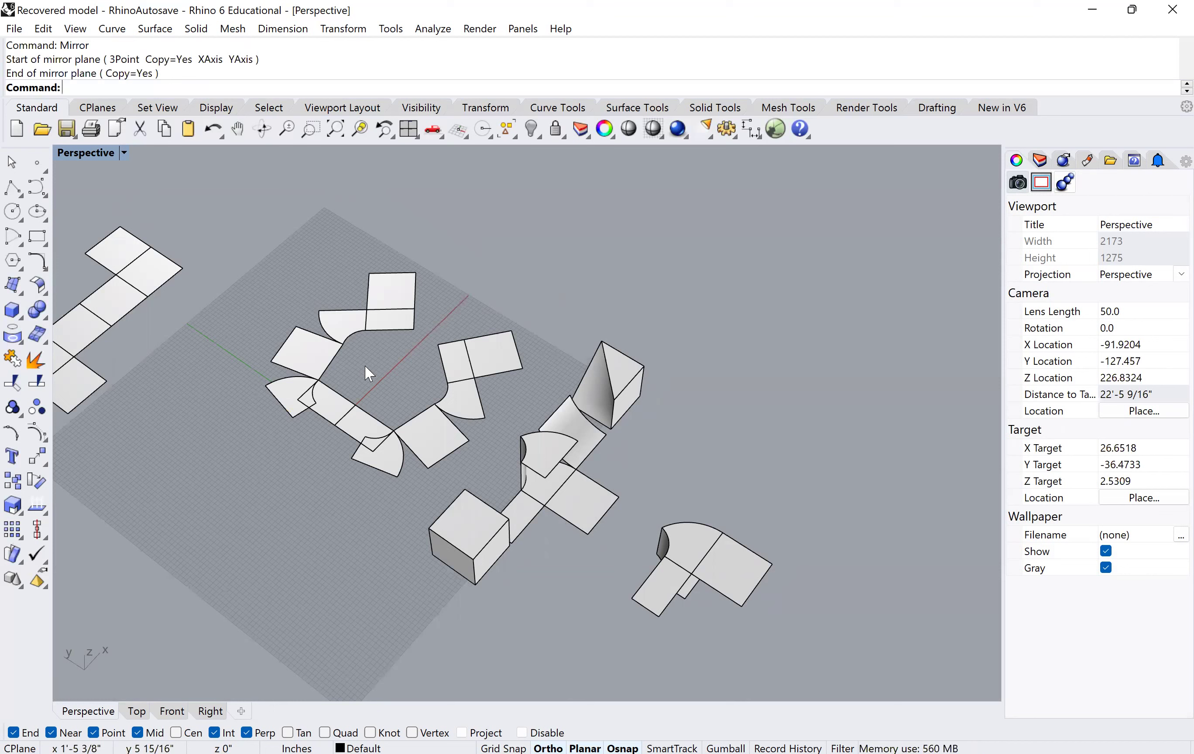
pyautogui.click(381, 425)
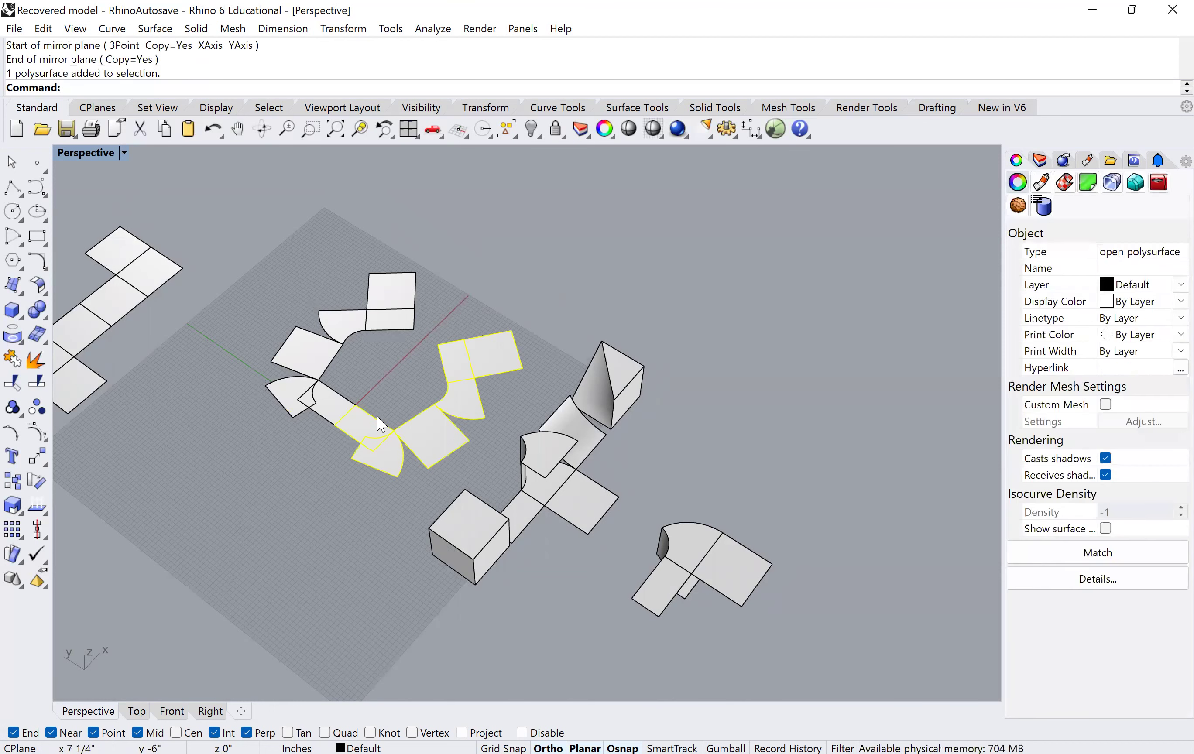
pyautogui.press('Delete')
pyautogui.moveTo(647, 557); pyautogui.dragTo(650, 566, button='right')
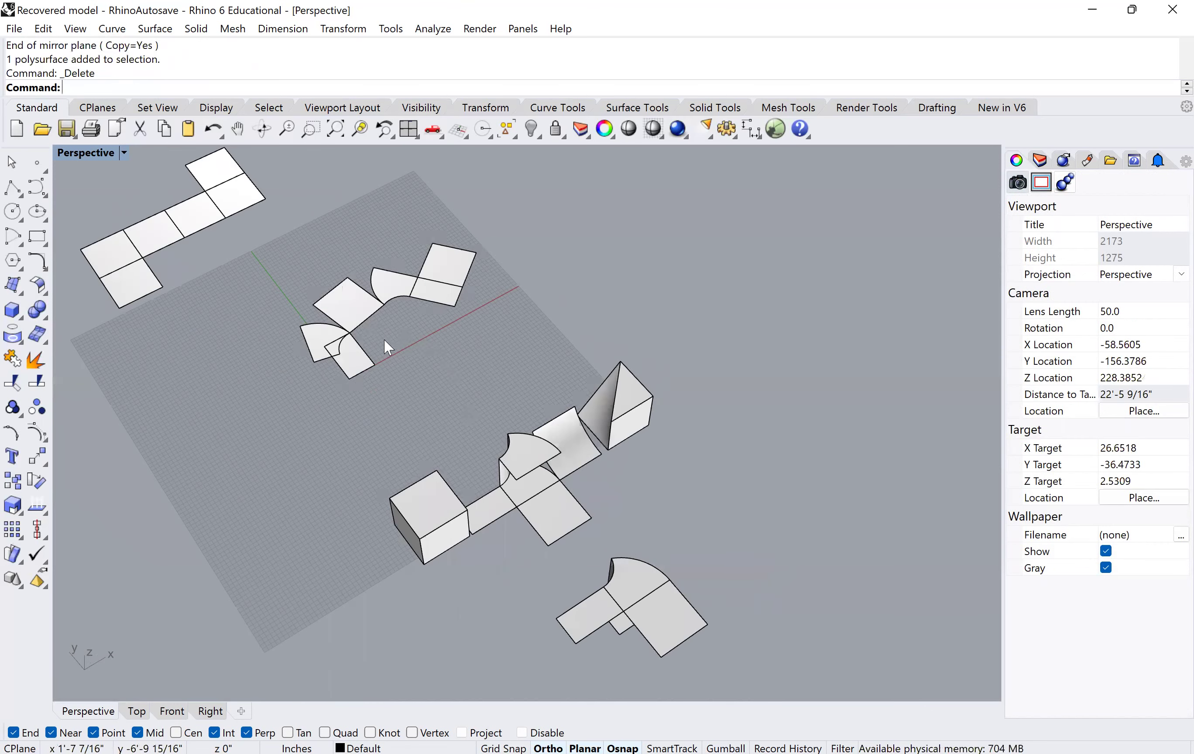
# Move the unrolled face chain twice, placing it beyond the top of the grid
pyautogui.click(363, 353)
pyautogui.write('M')
pyautogui.press('Return')
pyautogui.click(416, 400)
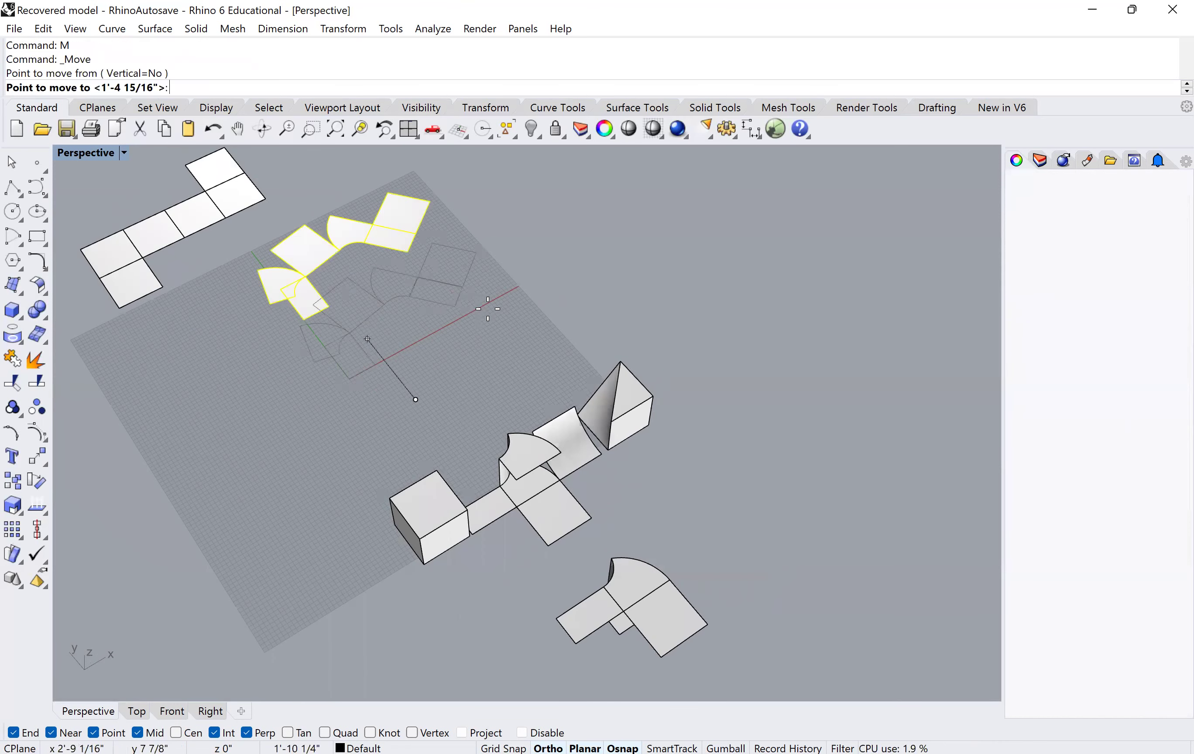
pyautogui.click(488, 307)
pyautogui.write('M')
pyautogui.press('Return')
pyautogui.click(432, 391)
pyautogui.click(308, 265)
# Select the curved block's flat faces and undo the net's last move
pyautogui.scroll(-2, 397, 405)
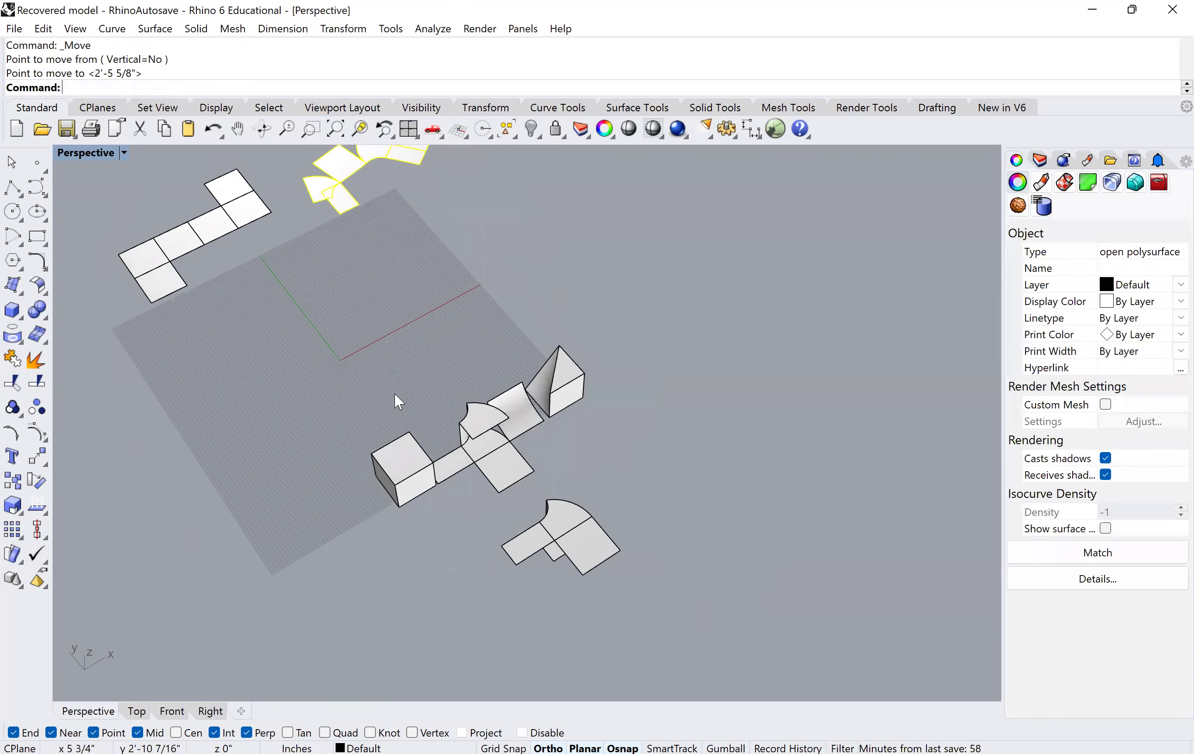
pyautogui.scroll(2, 614, 492)
pyautogui.moveTo(613, 491); pyautogui.dragTo(683, 519, button='right')
pyautogui.moveTo(701, 583); pyautogui.dragTo(523, 443)
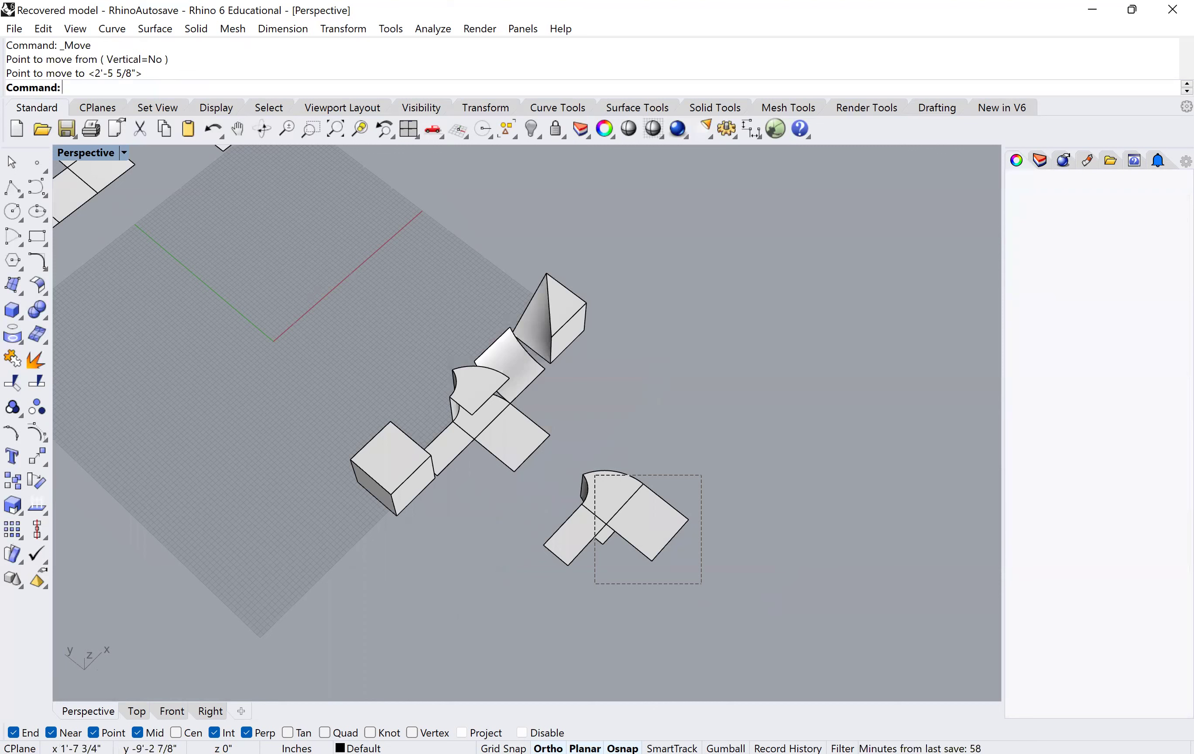
pyautogui.click(554, 436)
pyautogui.hotkey('ctrl', 'z')
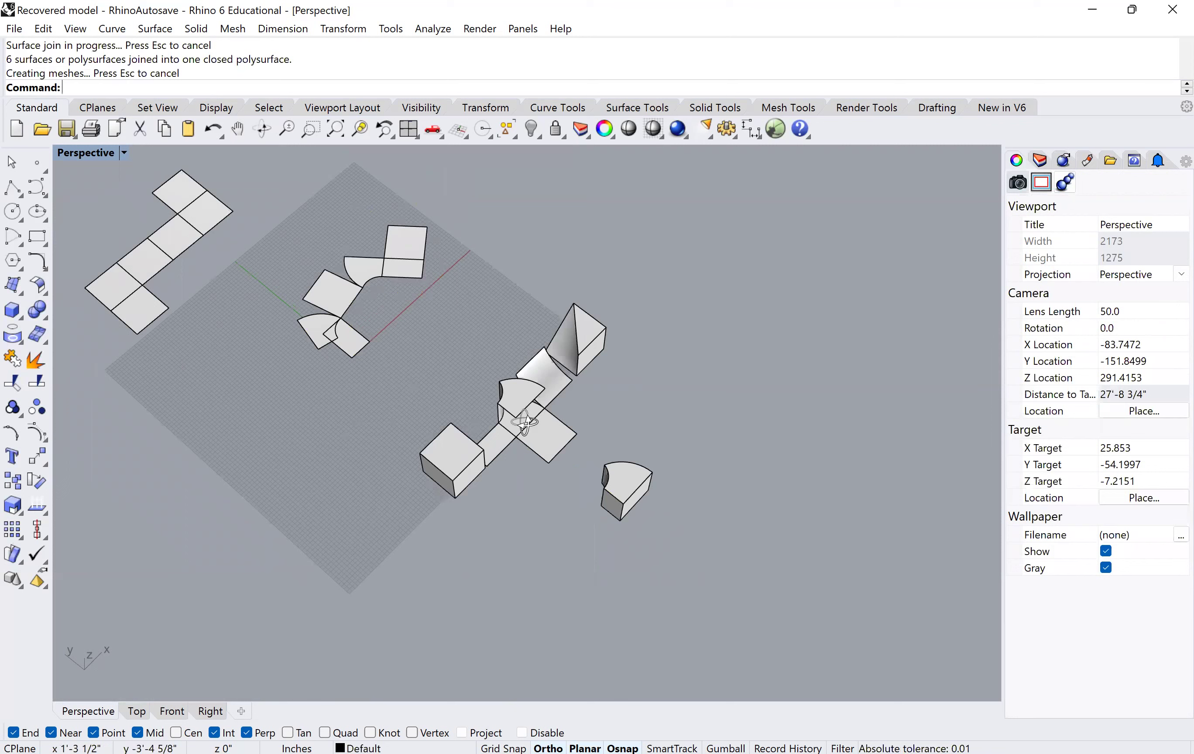
# Delete the loose unfolded faces, keeping the flat net out of the selection
pyautogui.moveTo(525, 422); pyautogui.dragTo(593, 450, button='right')
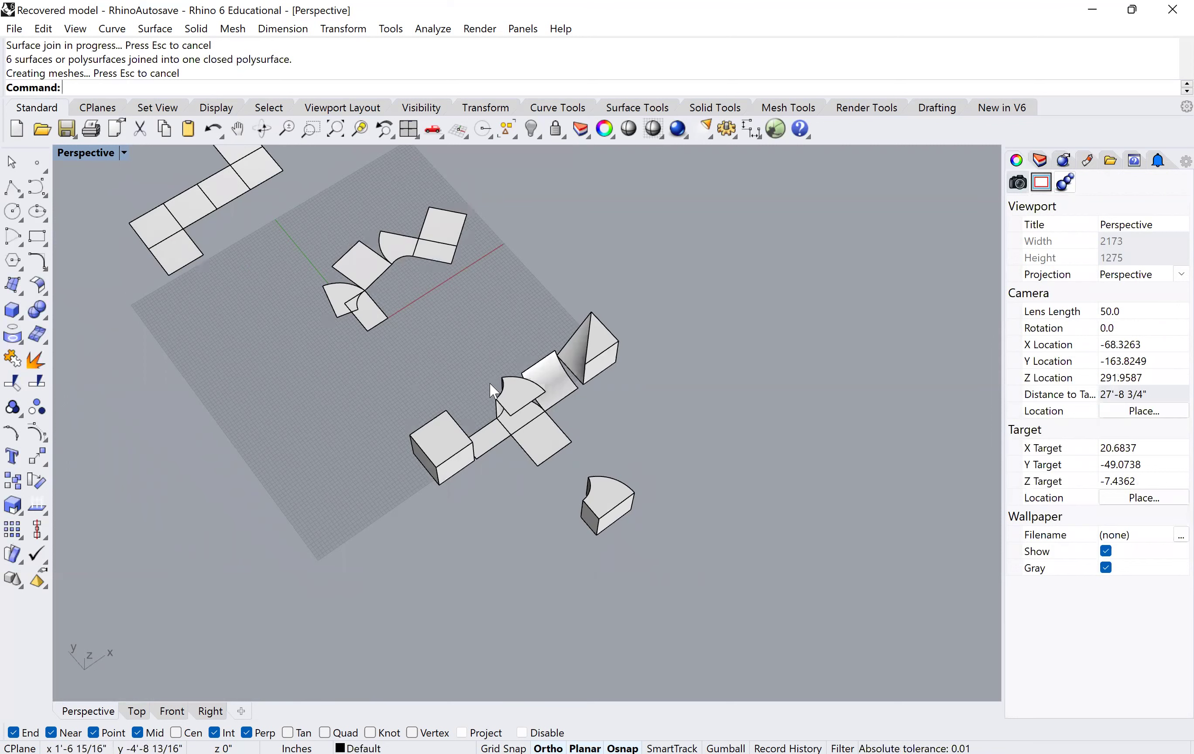
pyautogui.moveTo(594, 449); pyautogui.dragTo(489, 382)
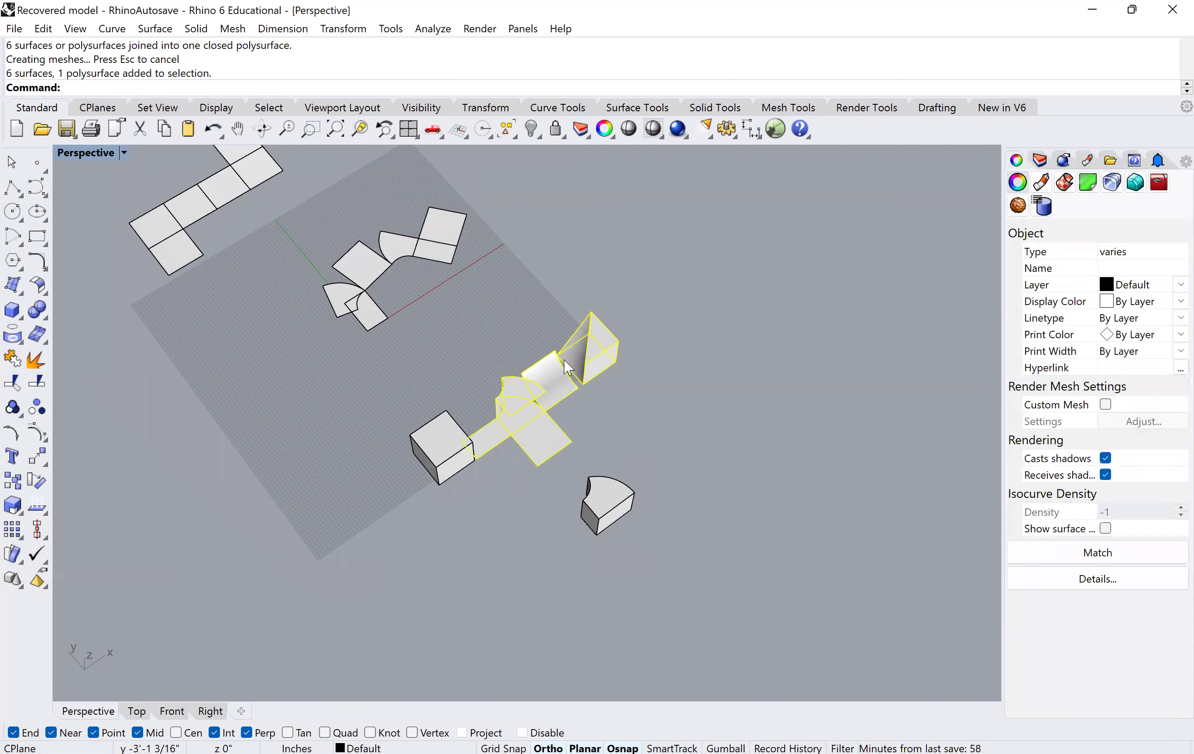
pyautogui.keyDown('ctrl'); pyautogui.click(578, 360); pyautogui.keyUp('ctrl')
pyautogui.press('Delete')
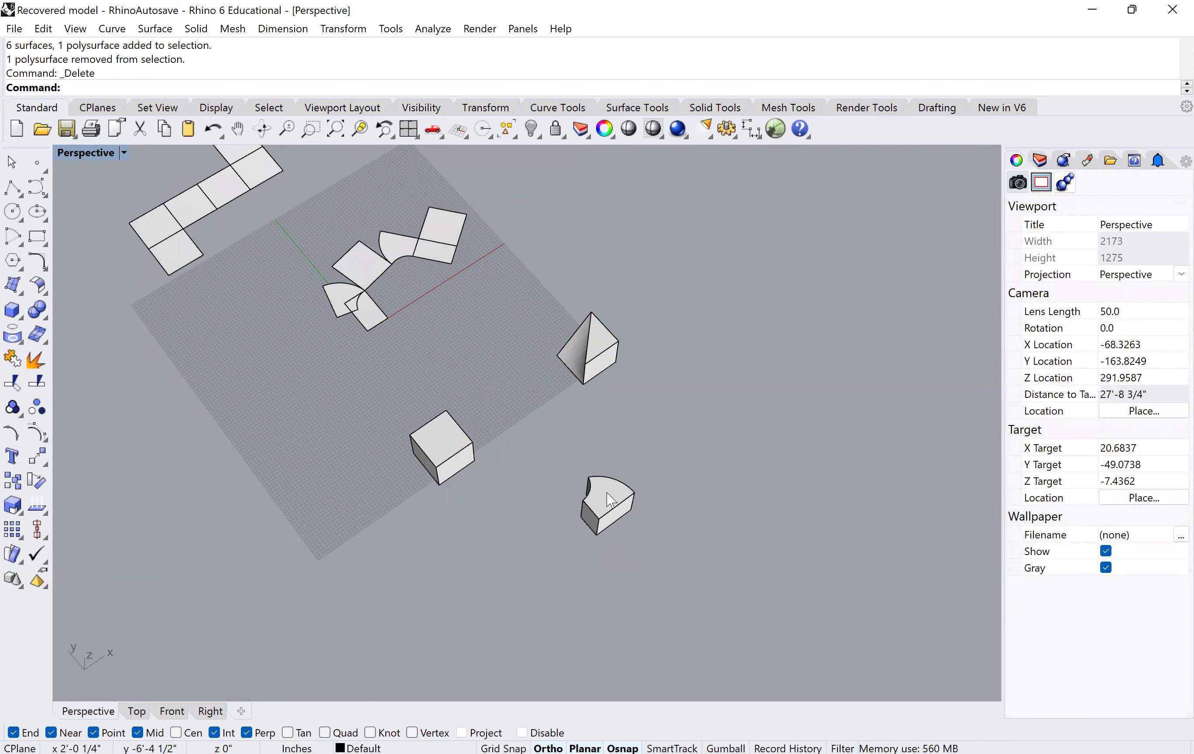
# Move the curved block solid to sit between the cube and the wedge
pyautogui.click(610, 503)
pyautogui.write('M')
pyautogui.press('Return')
pyautogui.click(647, 586)
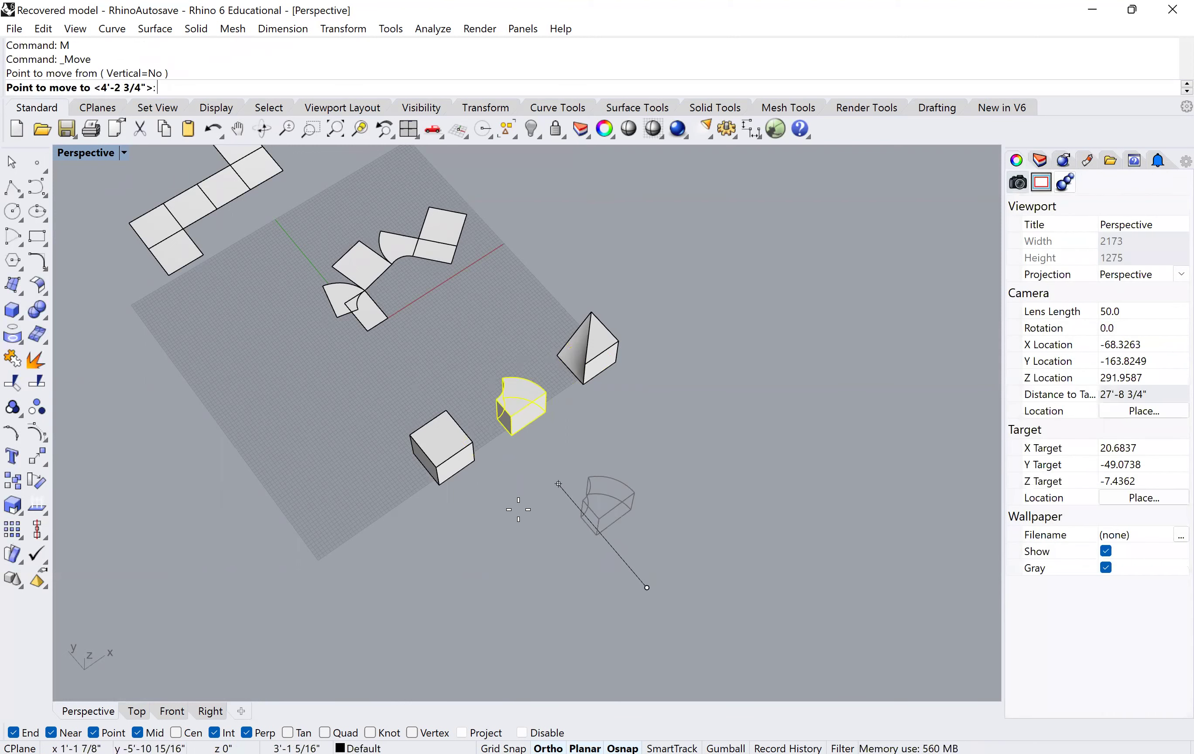
pyautogui.click(519, 507)
pyautogui.click(380, 284)
# Start moving the distorted flat net by picking its base point
pyautogui.click(354, 305)
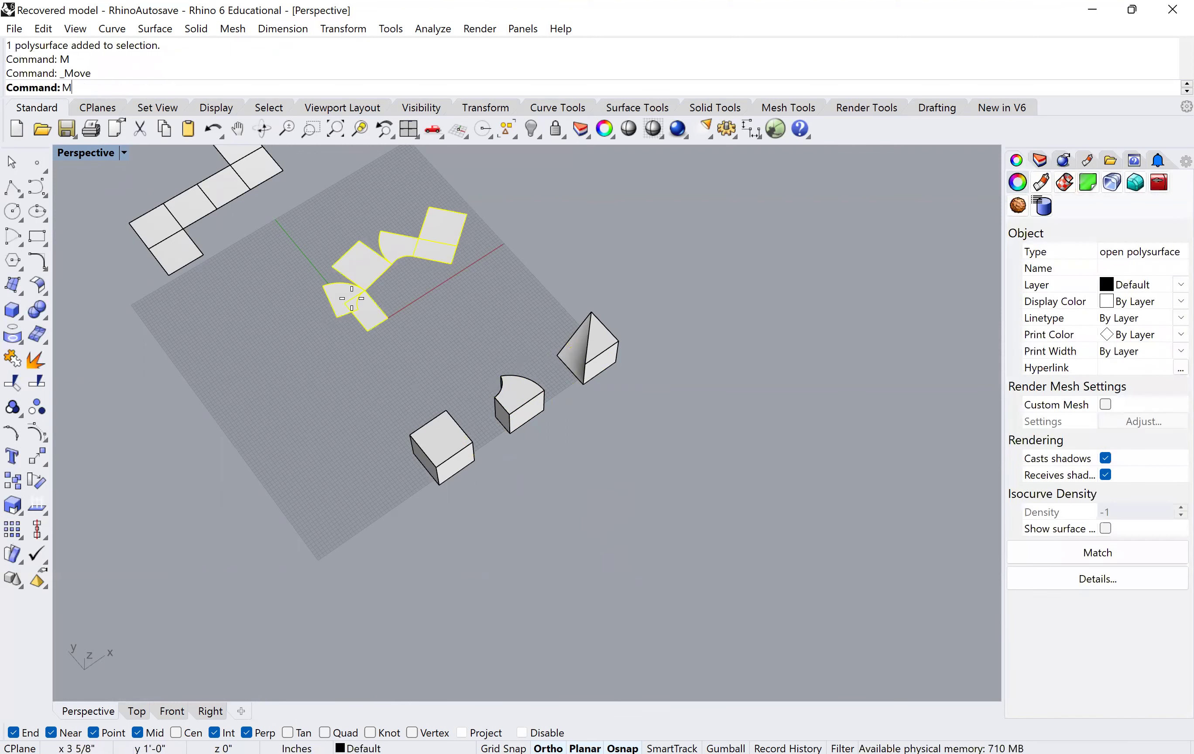
pyautogui.write('M')
pyautogui.press('Return')
pyautogui.keyDown('shift'); pyautogui.moveTo(451, 352); pyautogui.dragTo(435, 405, button='right'); pyautogui.keyUp('shift')
pyautogui.click(470, 371)
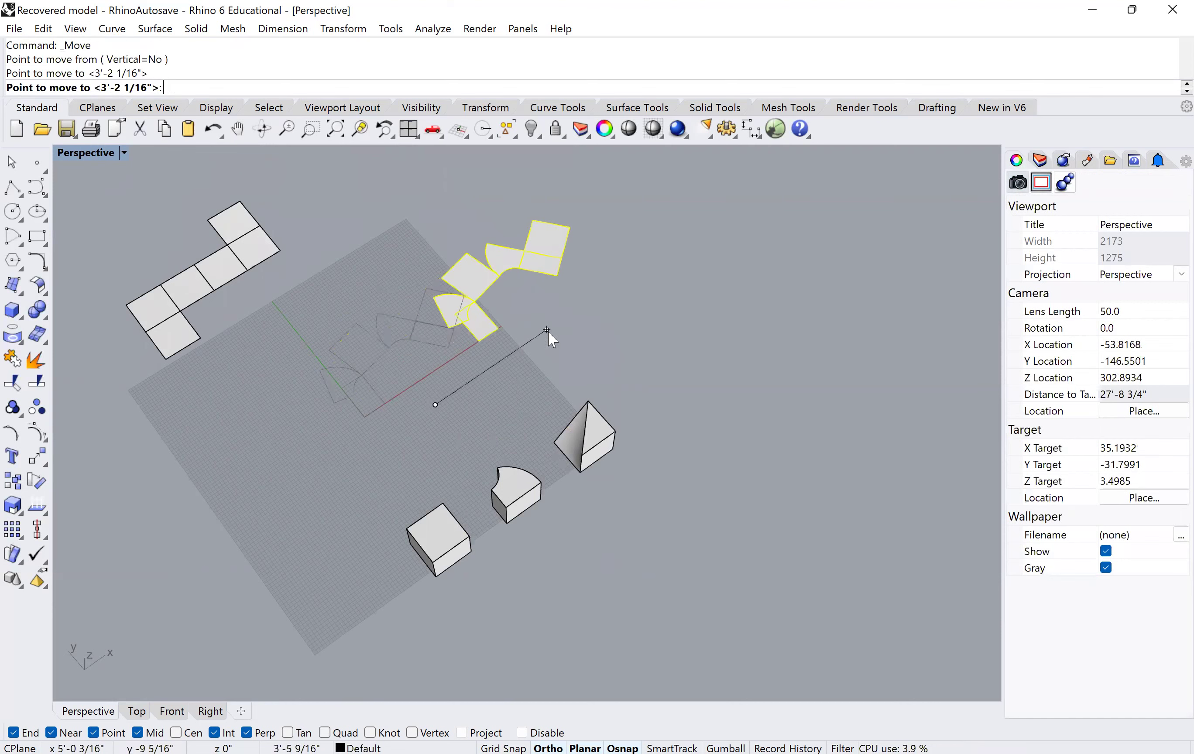
pyautogui.click(335, 286)
pyautogui.scroll(3, 468, 479)
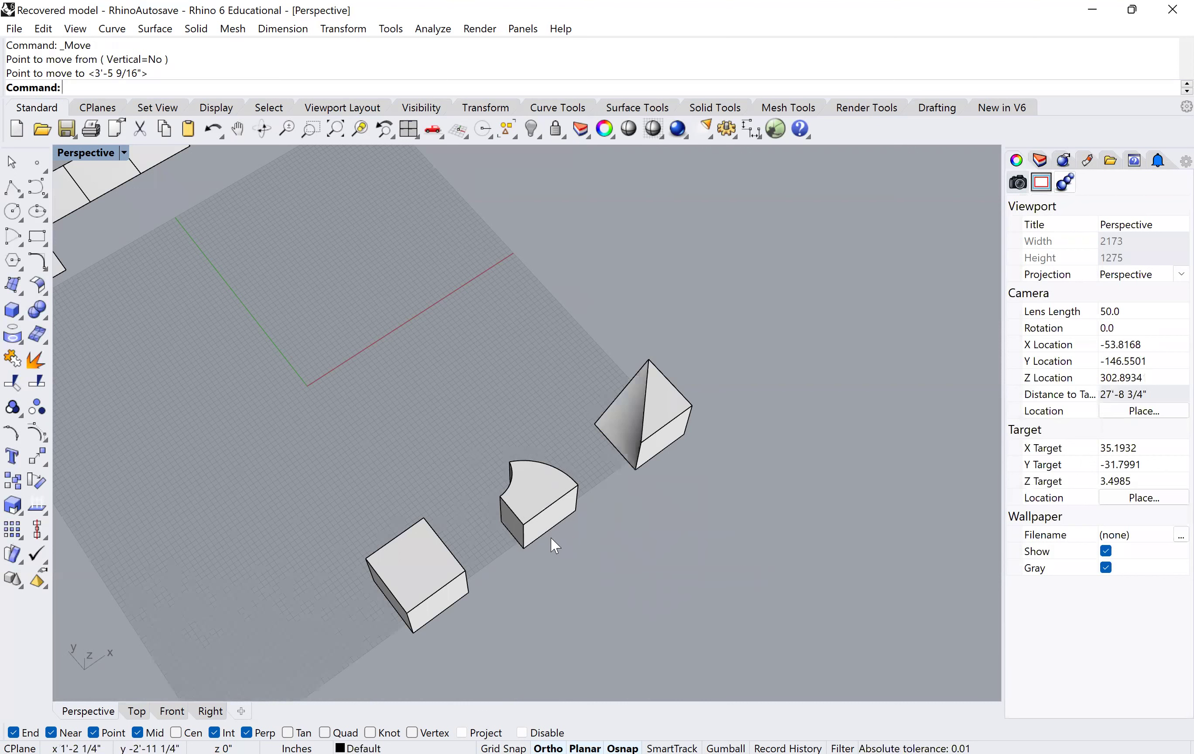
pyautogui.scroll(-2, 554, 537)
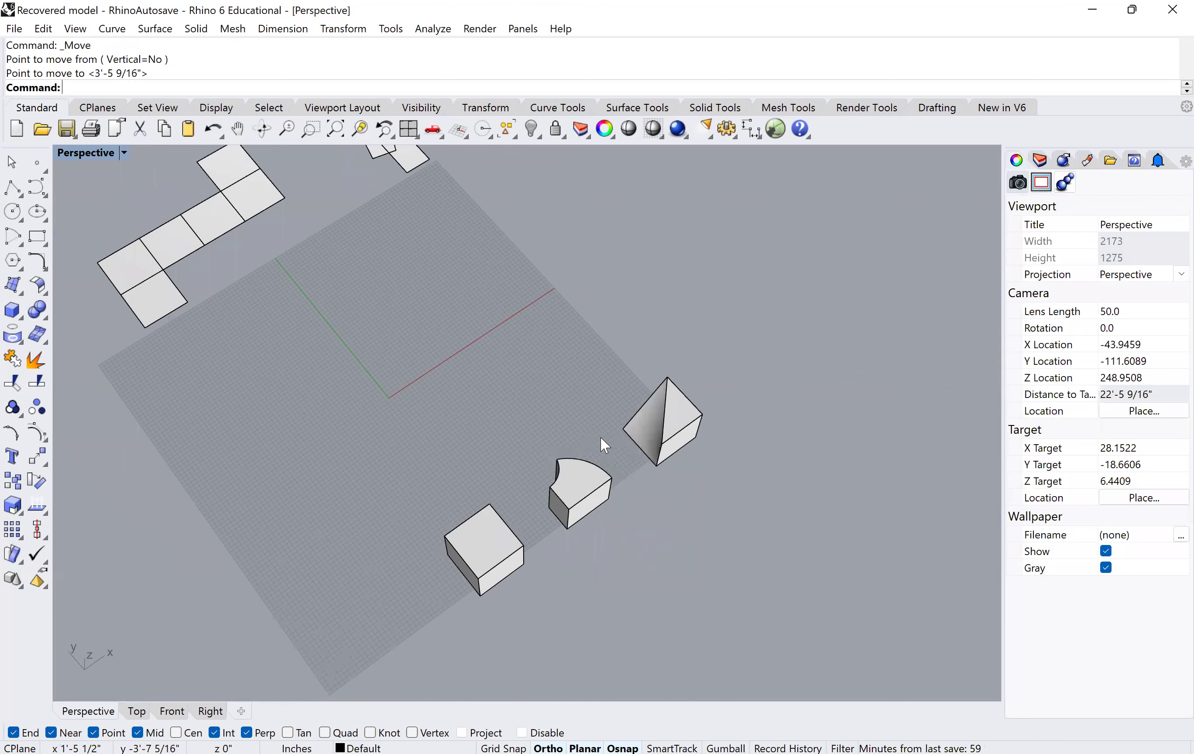
pyautogui.moveTo(601, 438); pyautogui.dragTo(581, 460, button='right')
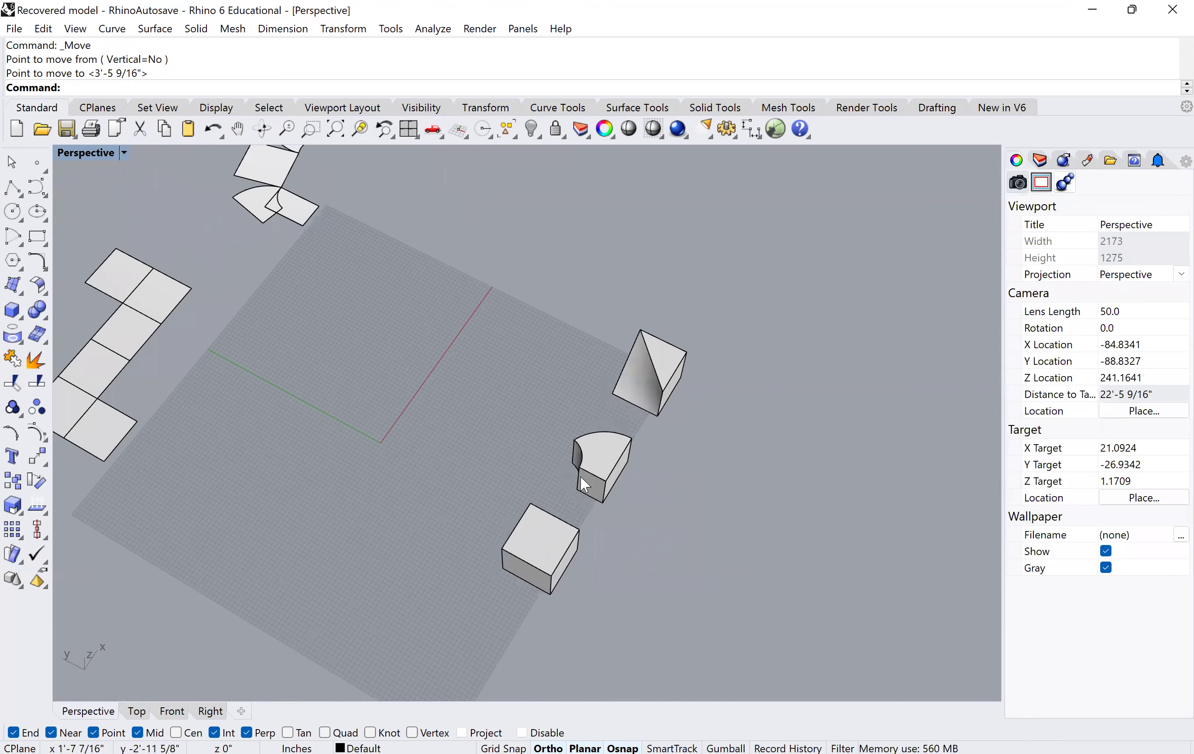
pyautogui.scroll(2, 579, 468)
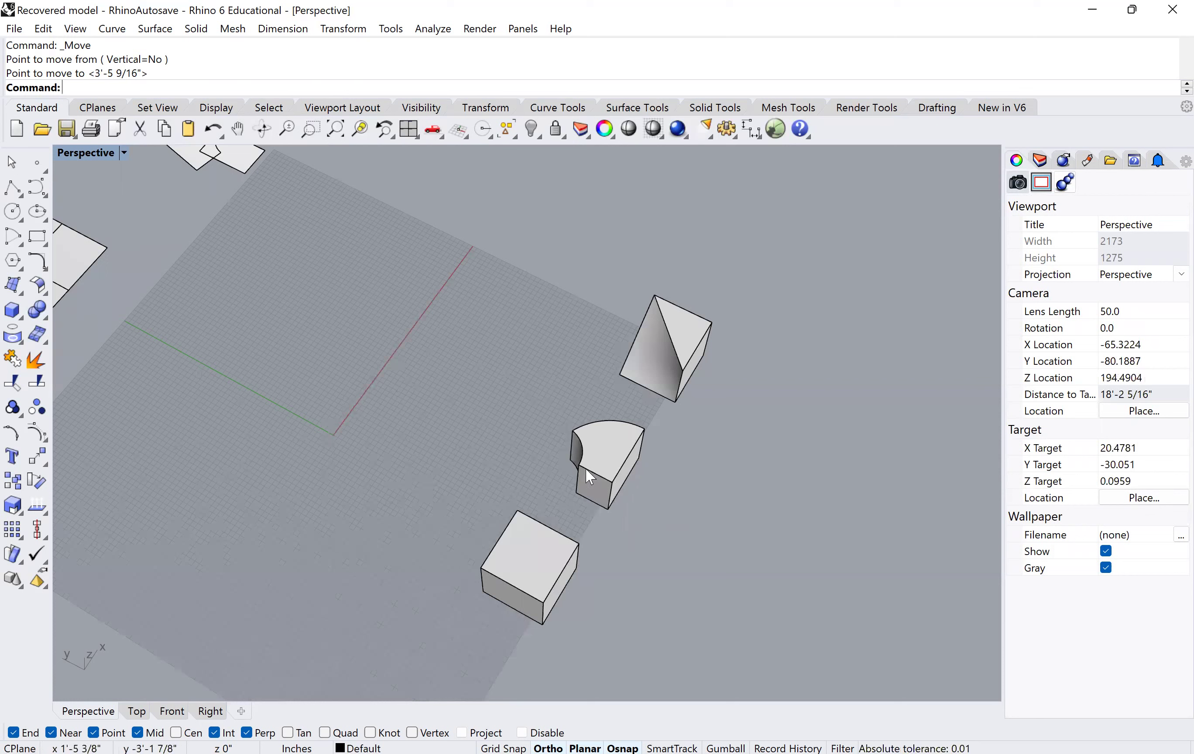
pyautogui.scroll(-3, 614, 457)
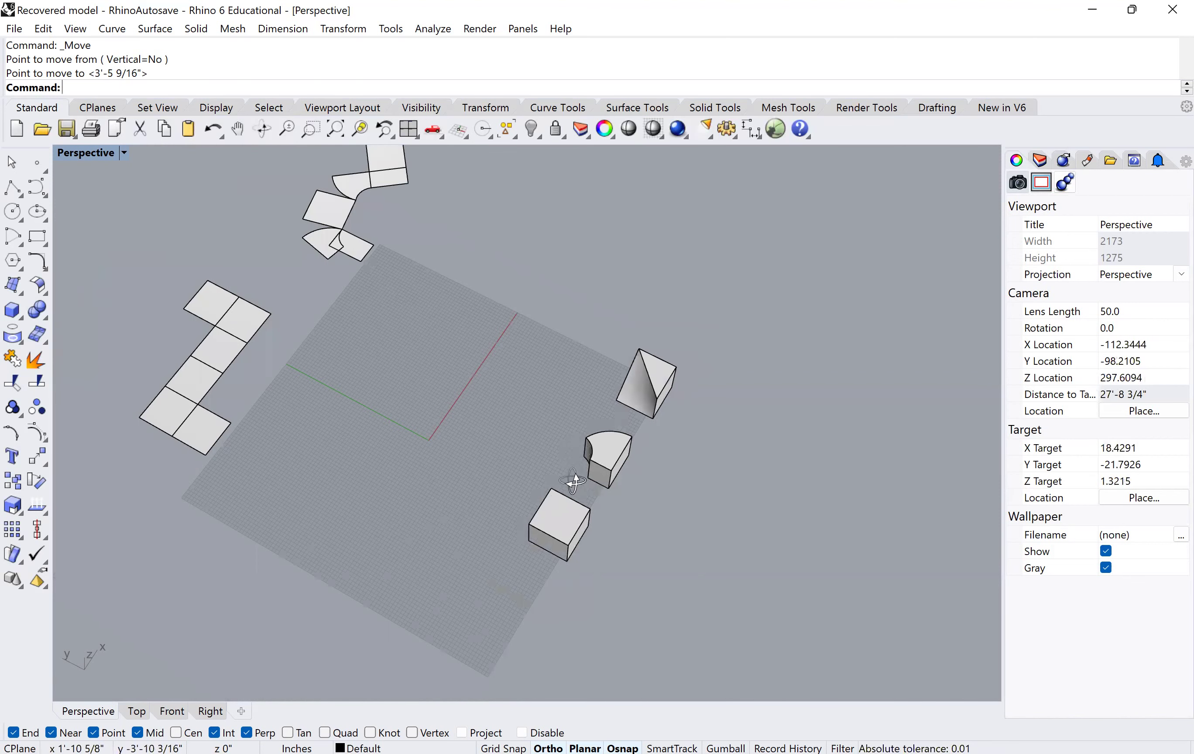
pyautogui.moveTo(572, 479); pyautogui.dragTo(479, 459, button='right')
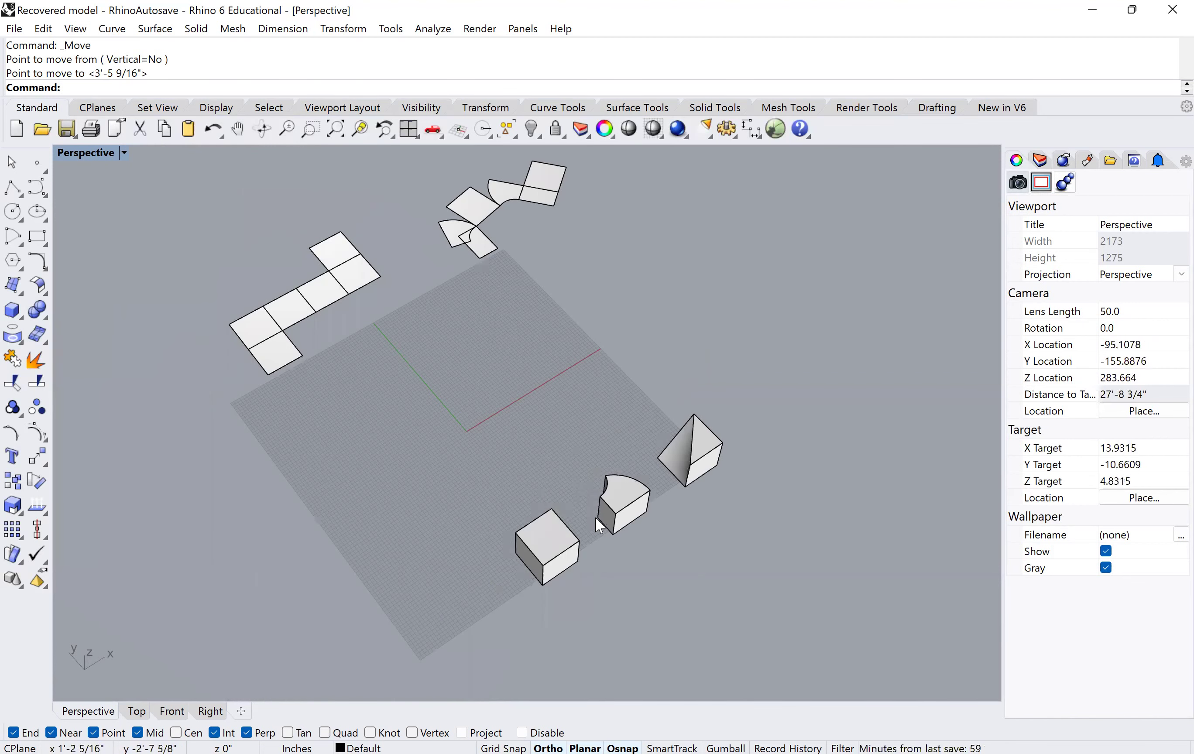
pyautogui.scroll(2, 611, 521)
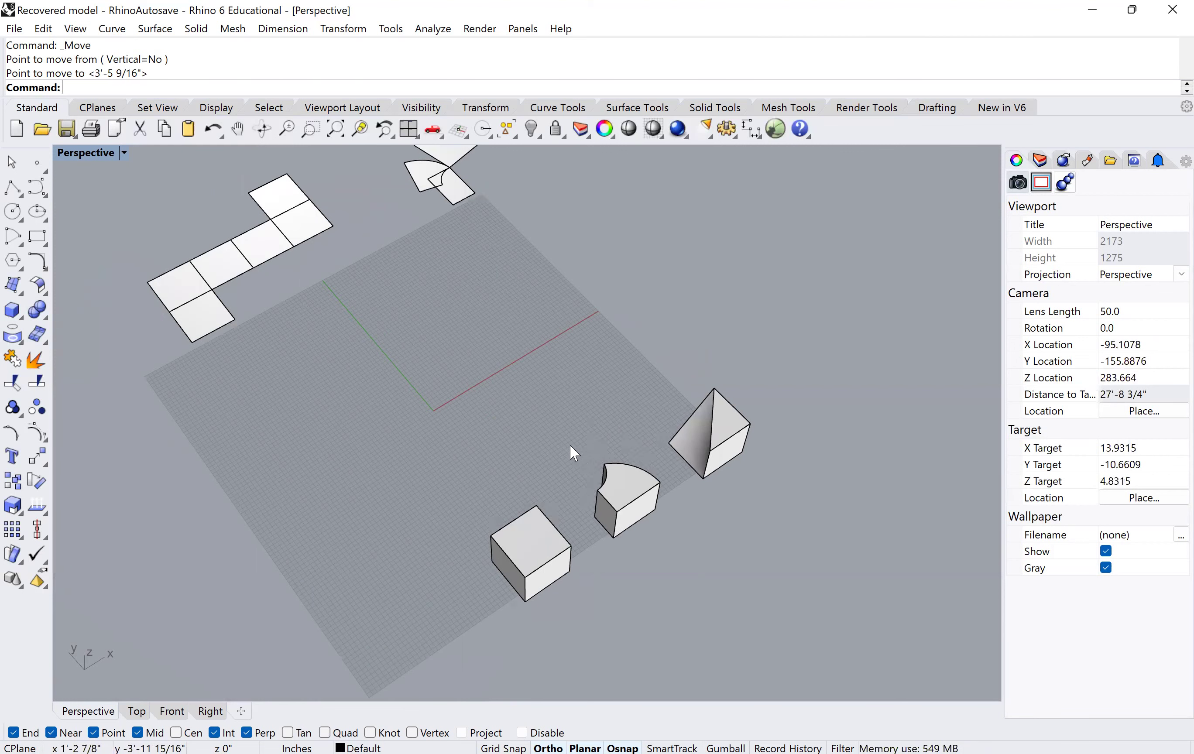
# Explode the distorted curved net into separate surfaces
pyautogui.keyDown('shift'); pyautogui.moveTo(571, 447); pyautogui.dragTo(642, 498, button='right'); pyautogui.keyUp('shift')
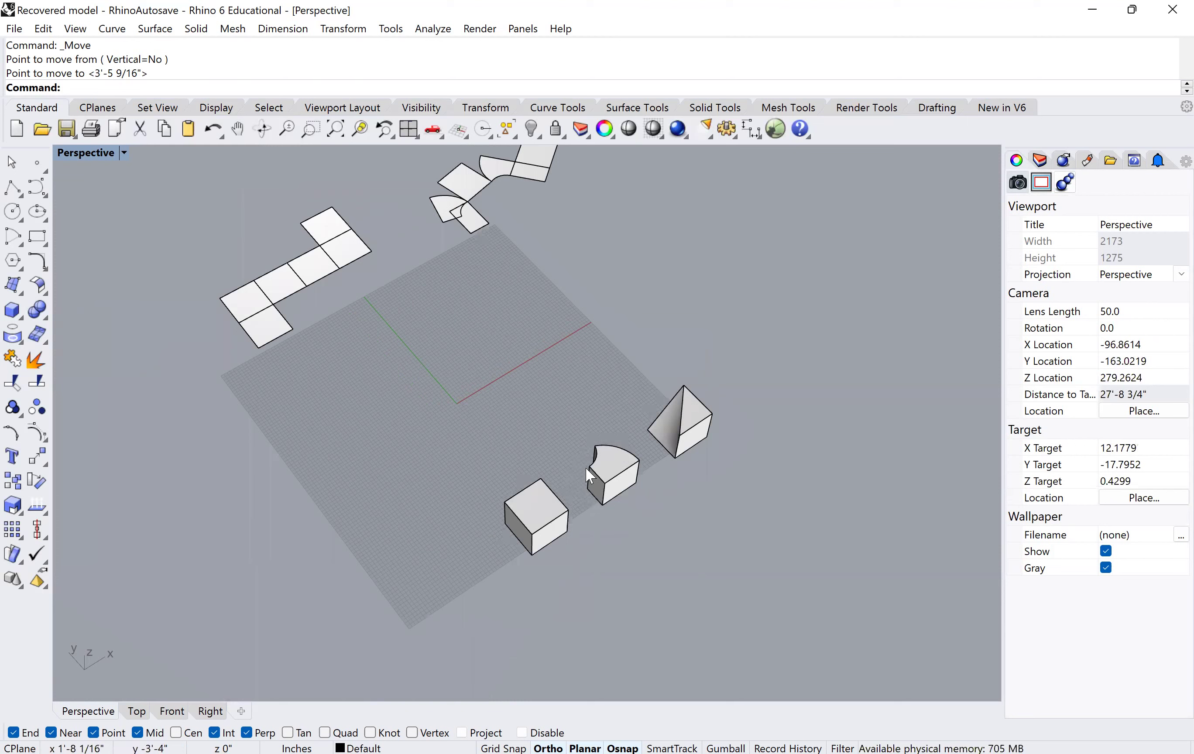
pyautogui.keyDown('shift'); pyautogui.moveTo(533, 396); pyautogui.dragTo(554, 441, button='right'); pyautogui.keyUp('shift')
pyautogui.click(498, 259)
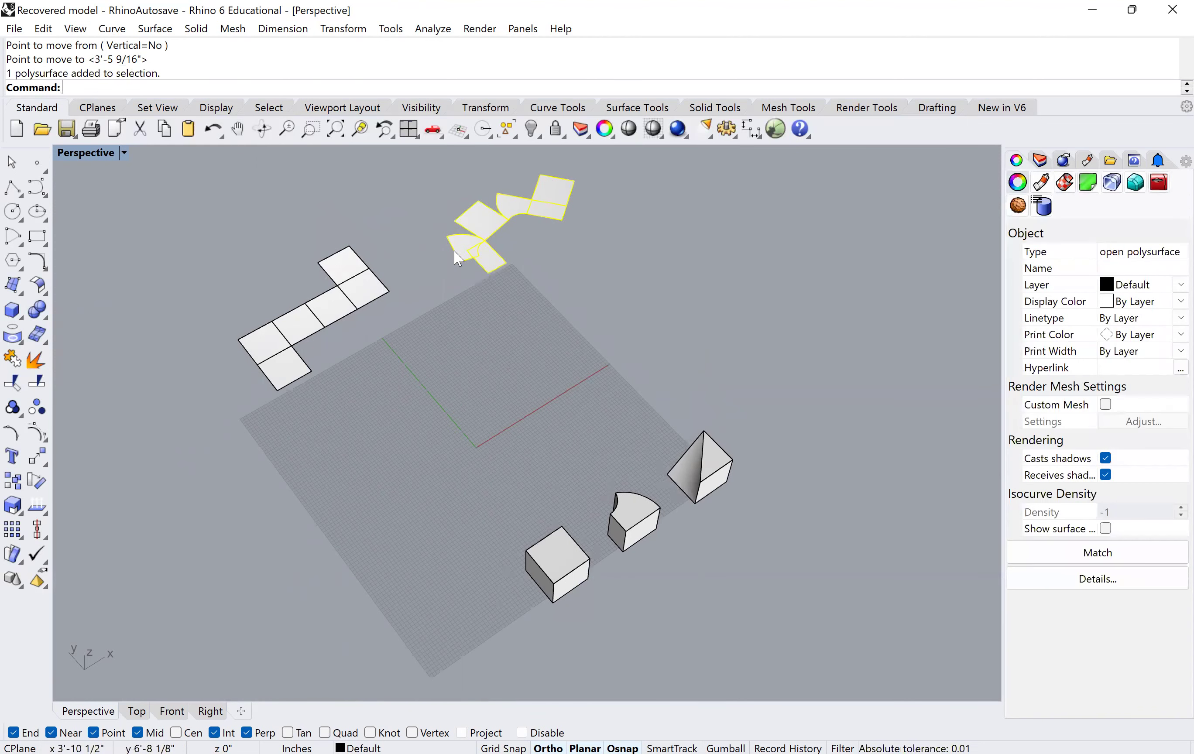
pyautogui.scroll(2, 500, 287)
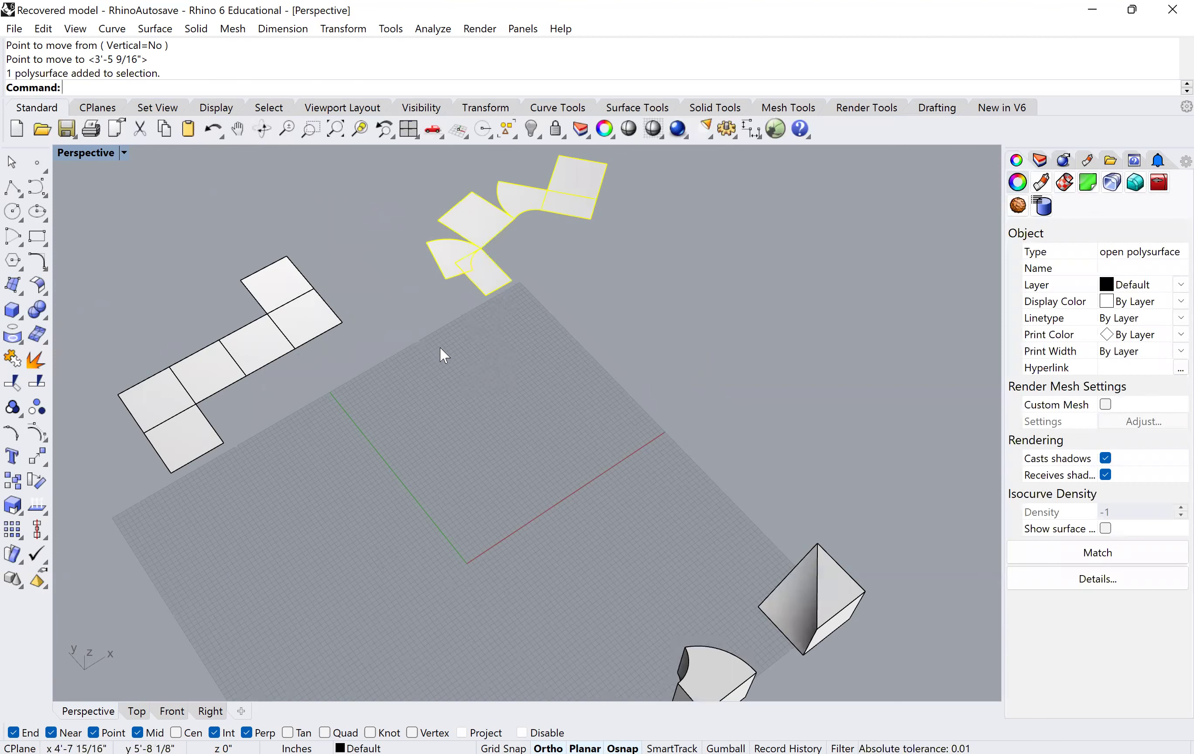
pyautogui.scroll(2, 463, 312)
pyautogui.write('Explode')
pyautogui.press('Return')
# Move the net's lower square so its corner meets the neighbouring piece's corner
pyautogui.click(447, 391)
pyautogui.click(456, 393)
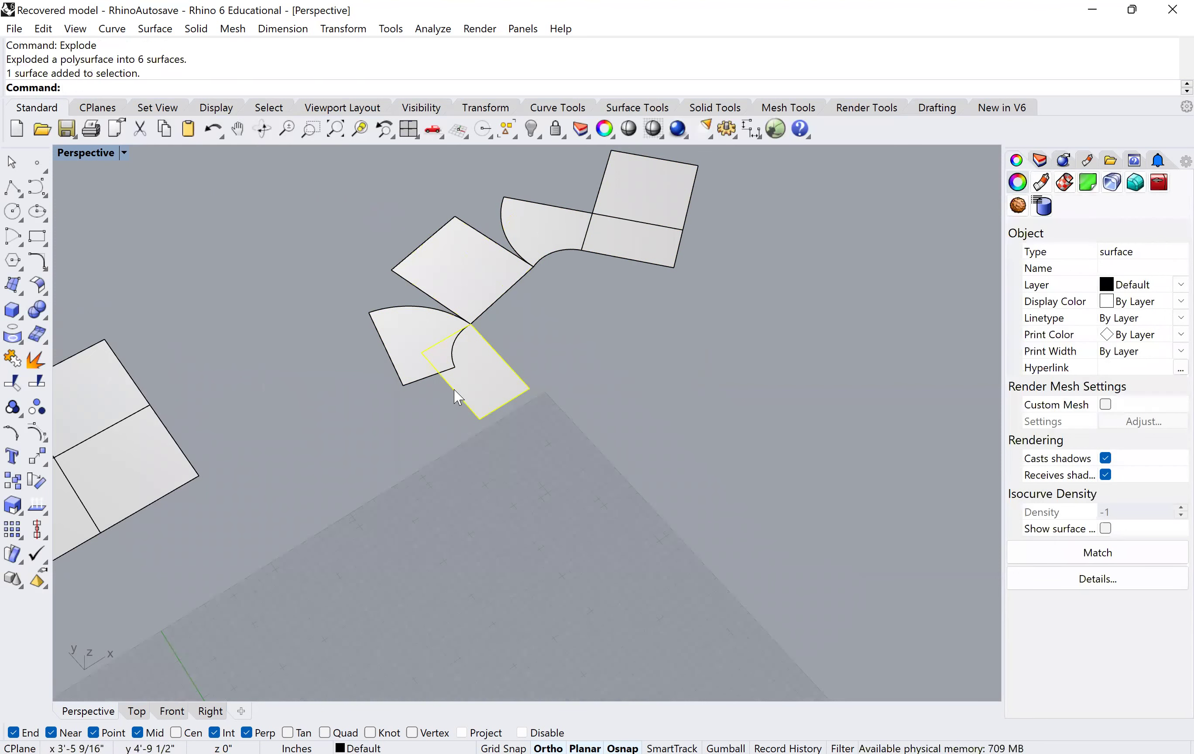
pyautogui.write('m')
pyautogui.press('Return')
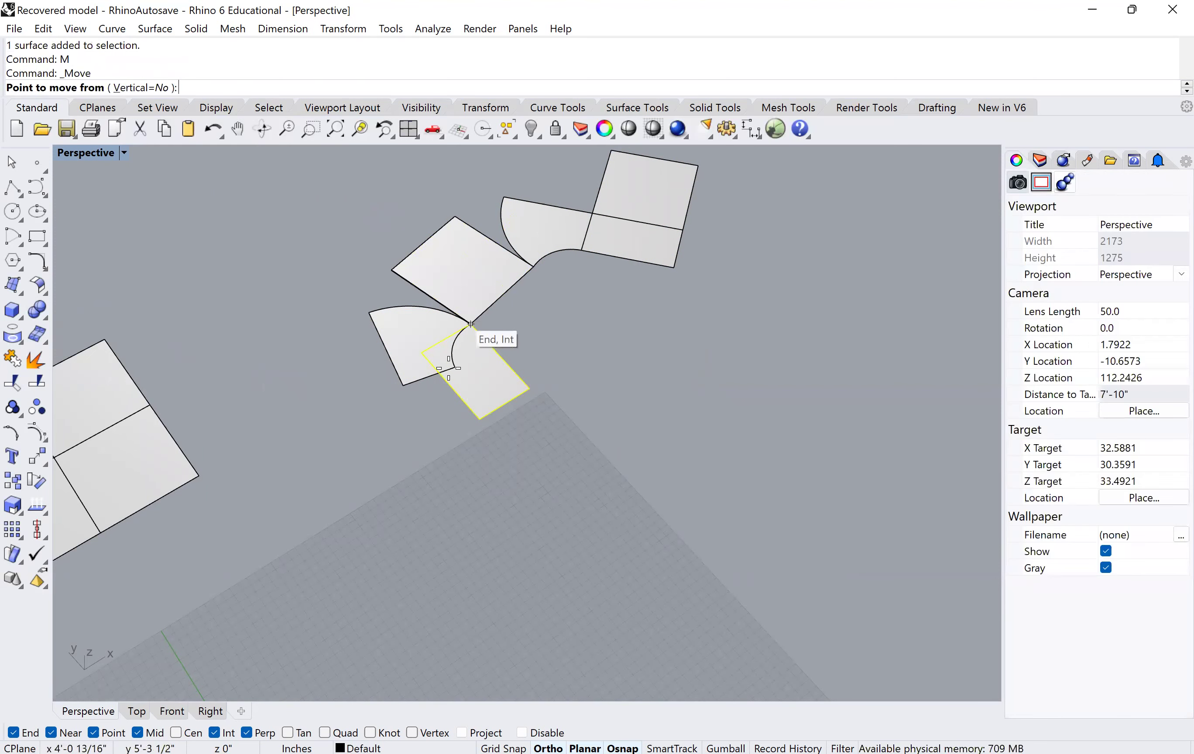
pyautogui.click(471, 324)
pyautogui.click(455, 367)
pyautogui.scroll(-5, 439, 369)
pyautogui.scroll(-3, 638, 461)
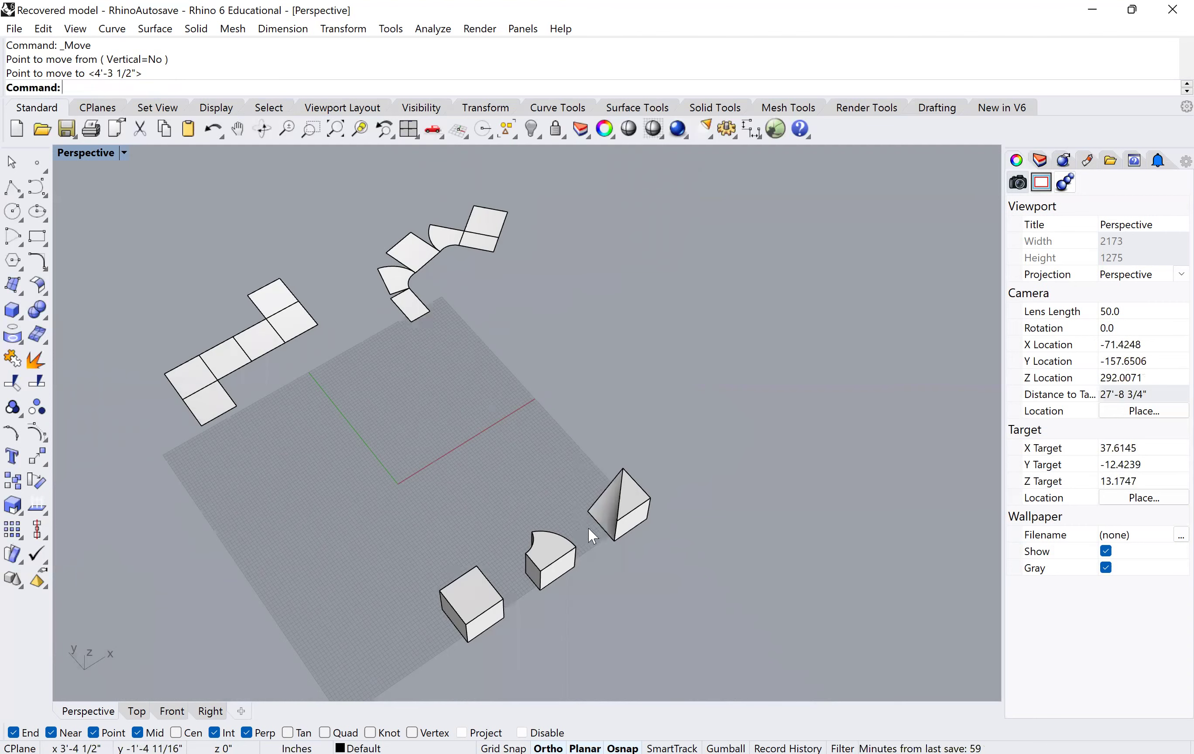
# Copy the cube from its bottom corner onto the saddle solid's corner
pyautogui.scroll(4, 629, 511)
pyautogui.moveTo(628, 509); pyautogui.dragTo(635, 417, button='right')
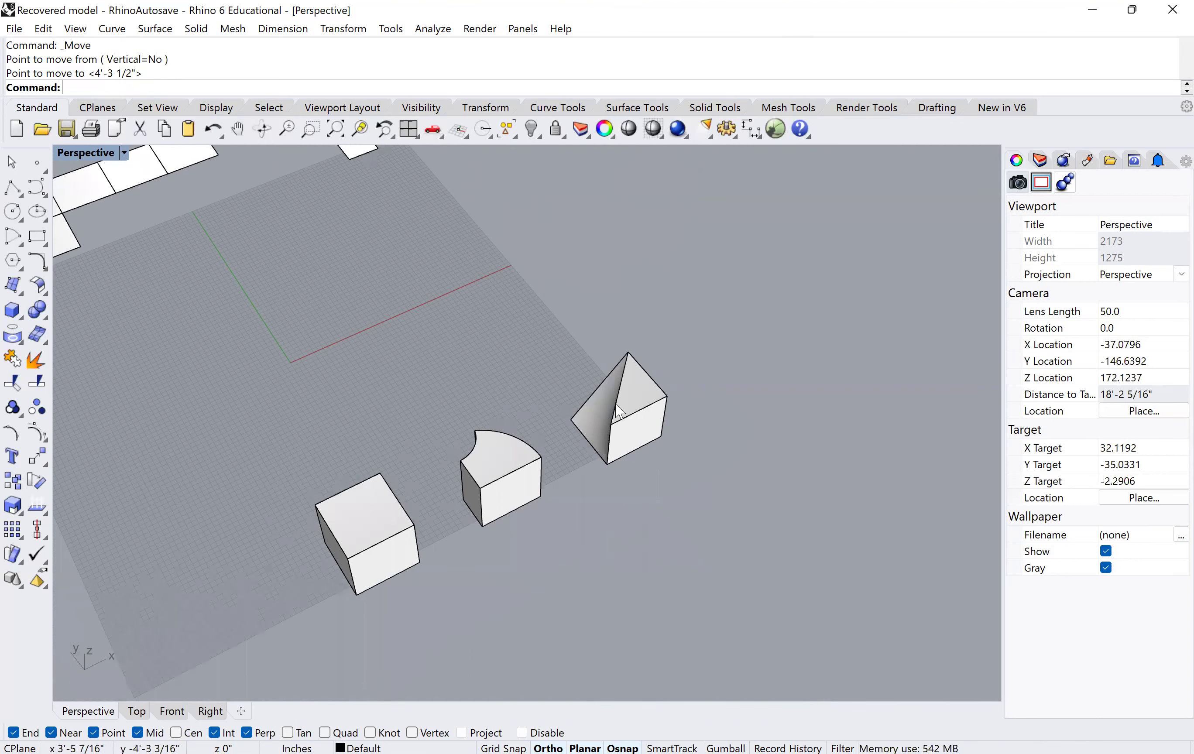
pyautogui.scroll(-3, 385, 362)
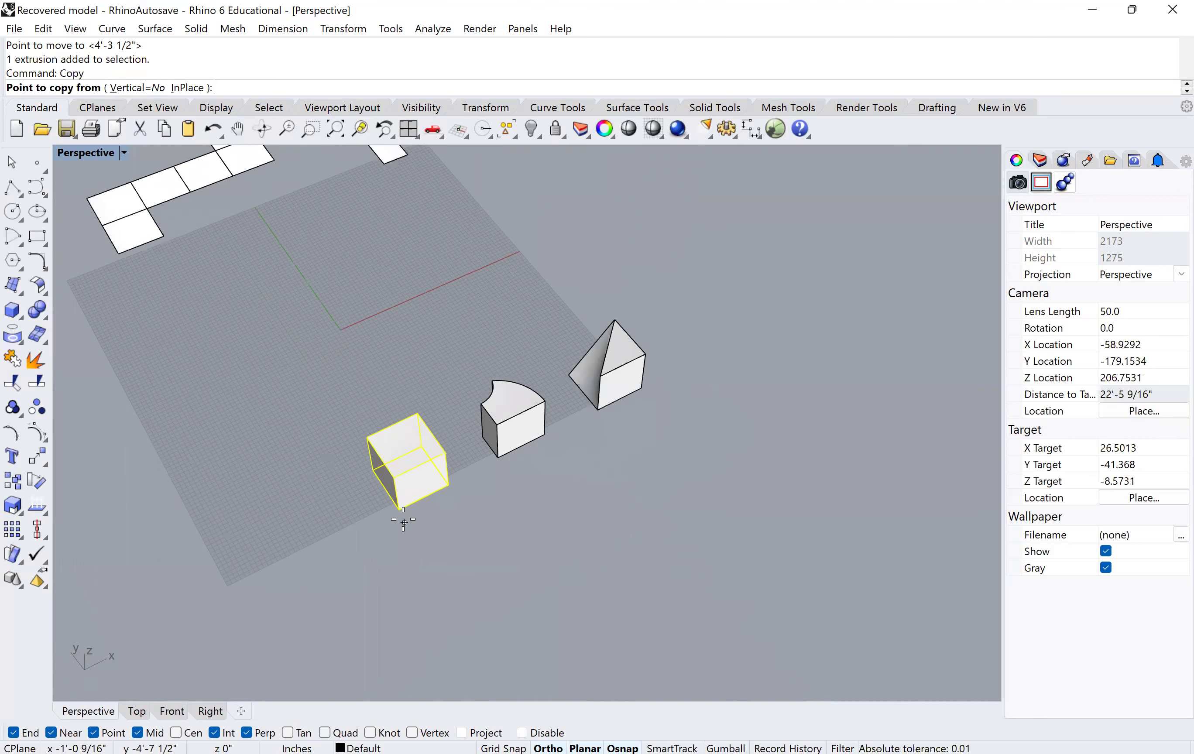
pyautogui.click(400, 510)
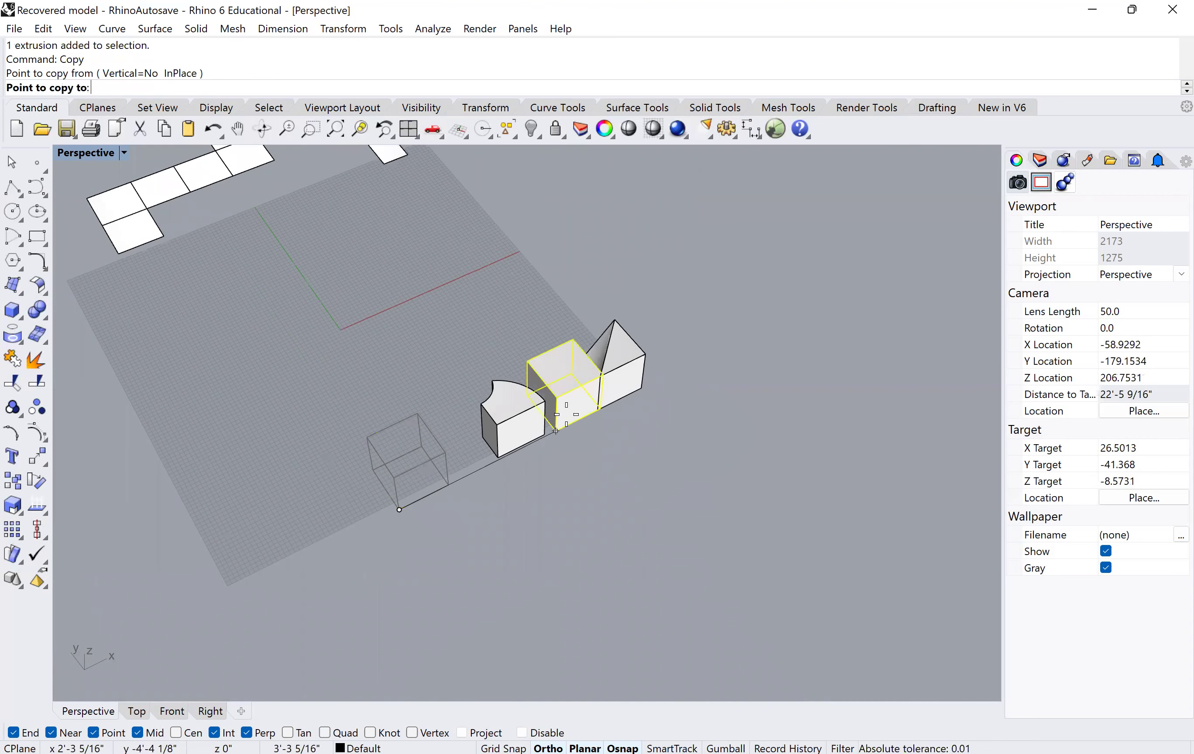
pyautogui.click(598, 413)
pyautogui.press('Return')
# Move the cube copy clear of the saddle solid
pyautogui.click(587, 369)
pyautogui.write('m')
pyautogui.press('Return')
pyautogui.click(590, 419)
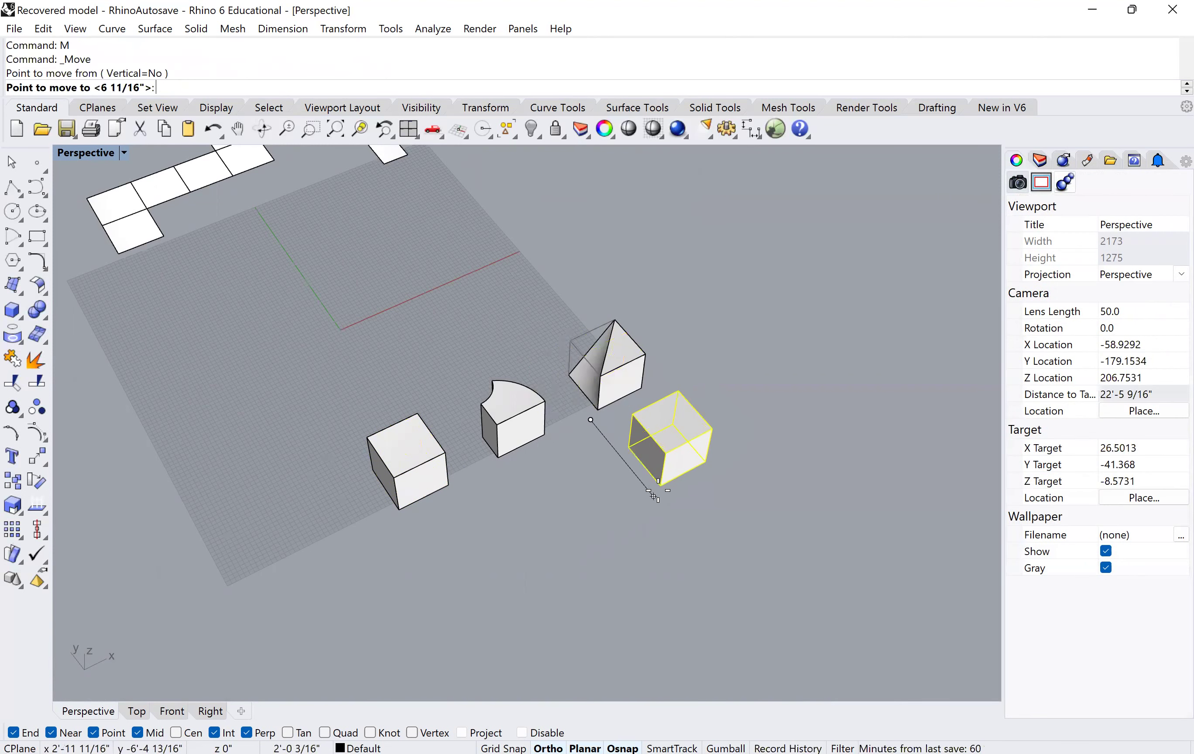
pyautogui.click(659, 494)
pyautogui.click(640, 486)
pyautogui.moveTo(640, 486); pyautogui.dragTo(651, 470, button='right')
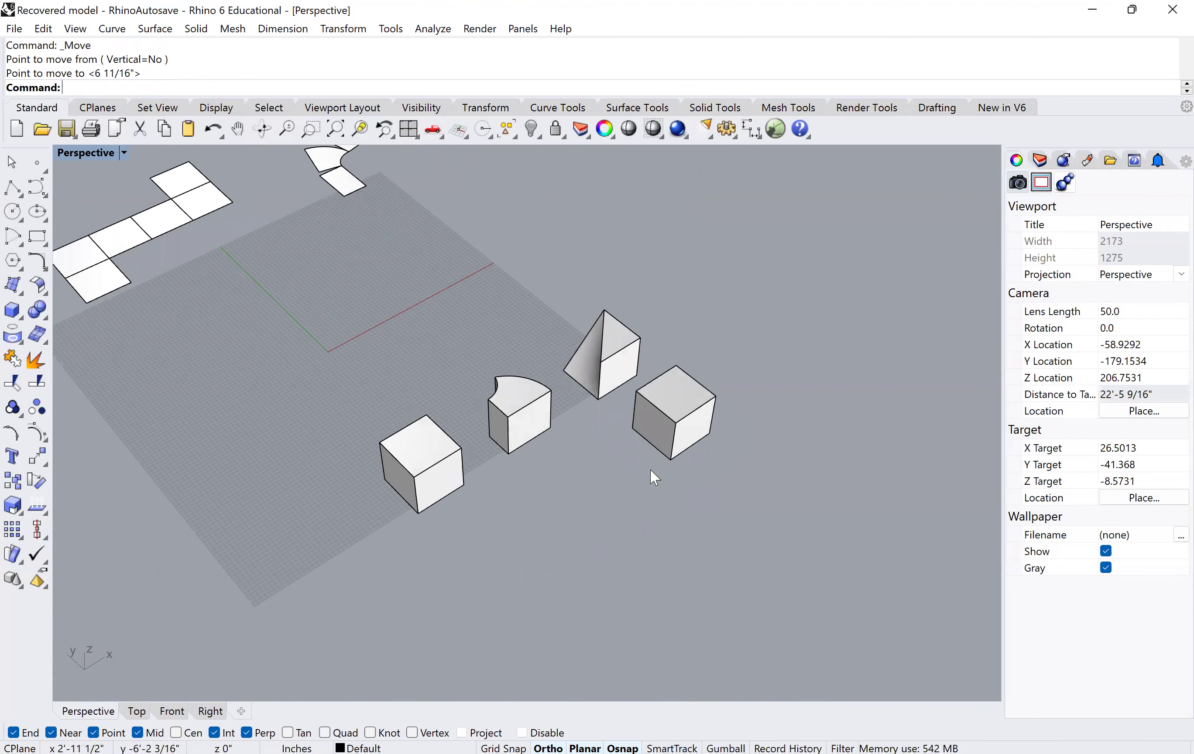
# Draw a diagonal polyline across the copy's top face between opposite corners
pyautogui.click(10, 193)
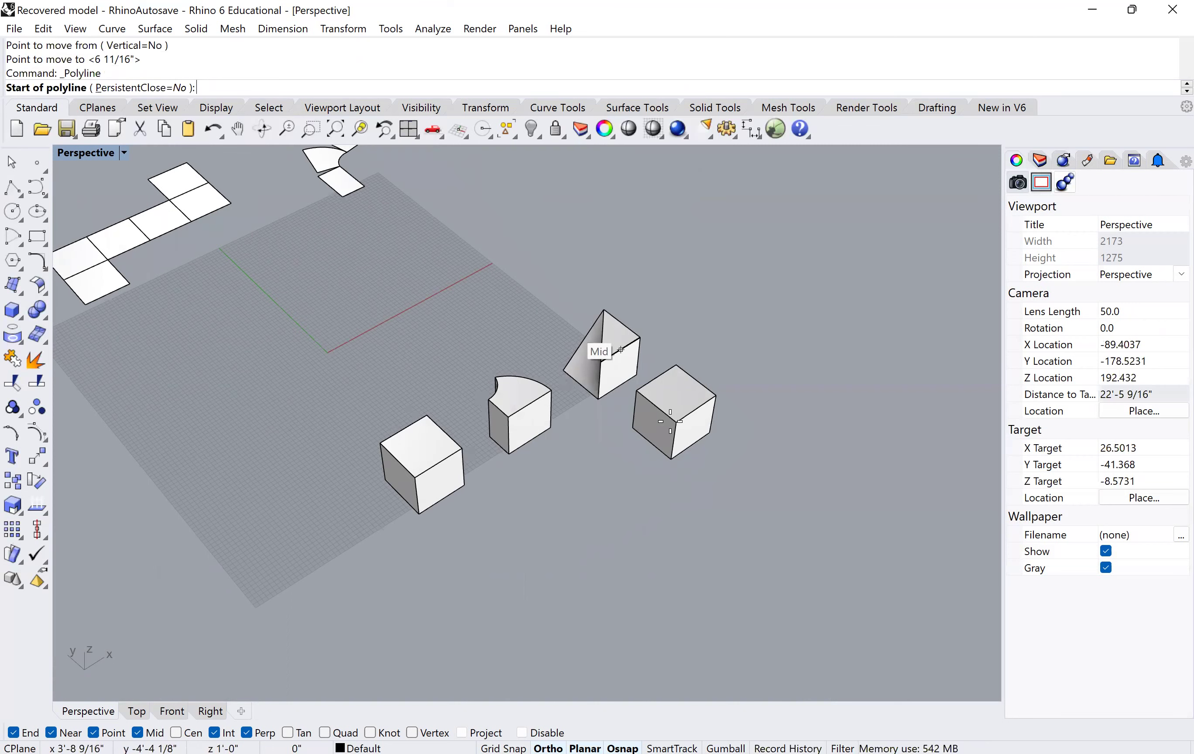
pyautogui.scroll(6, 674, 401)
pyautogui.click(680, 443)
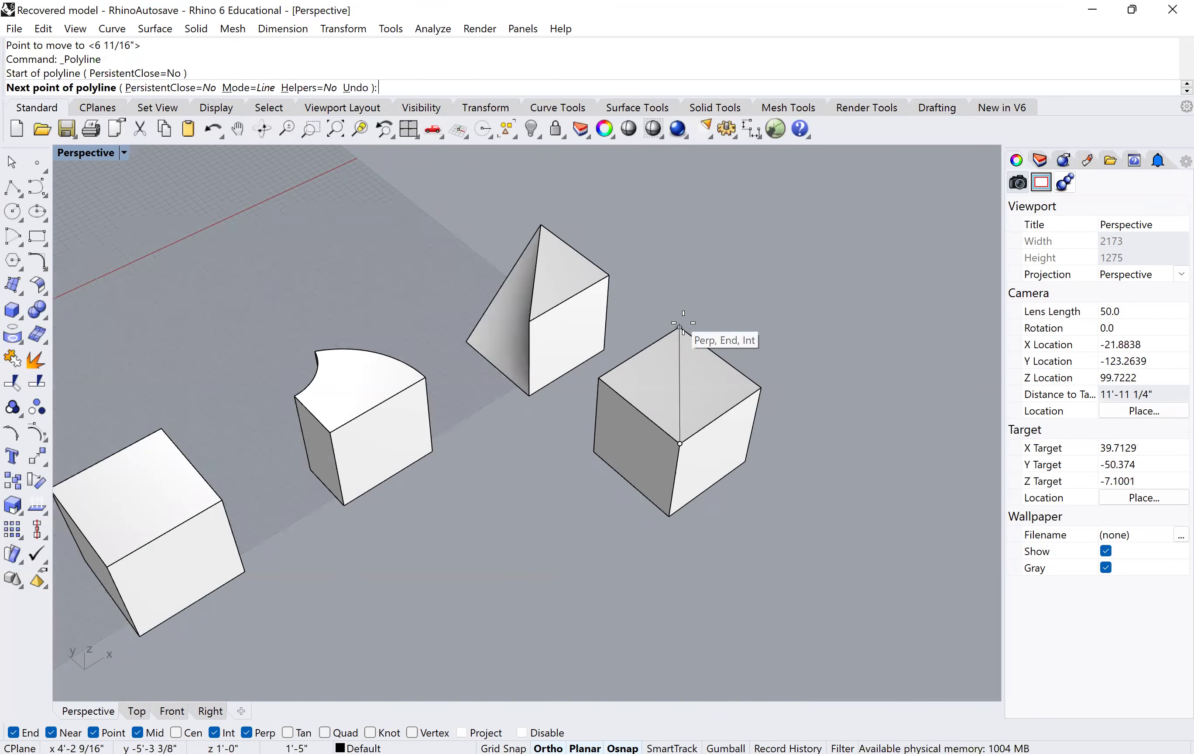
pyautogui.click(681, 327)
pyautogui.press('Return')
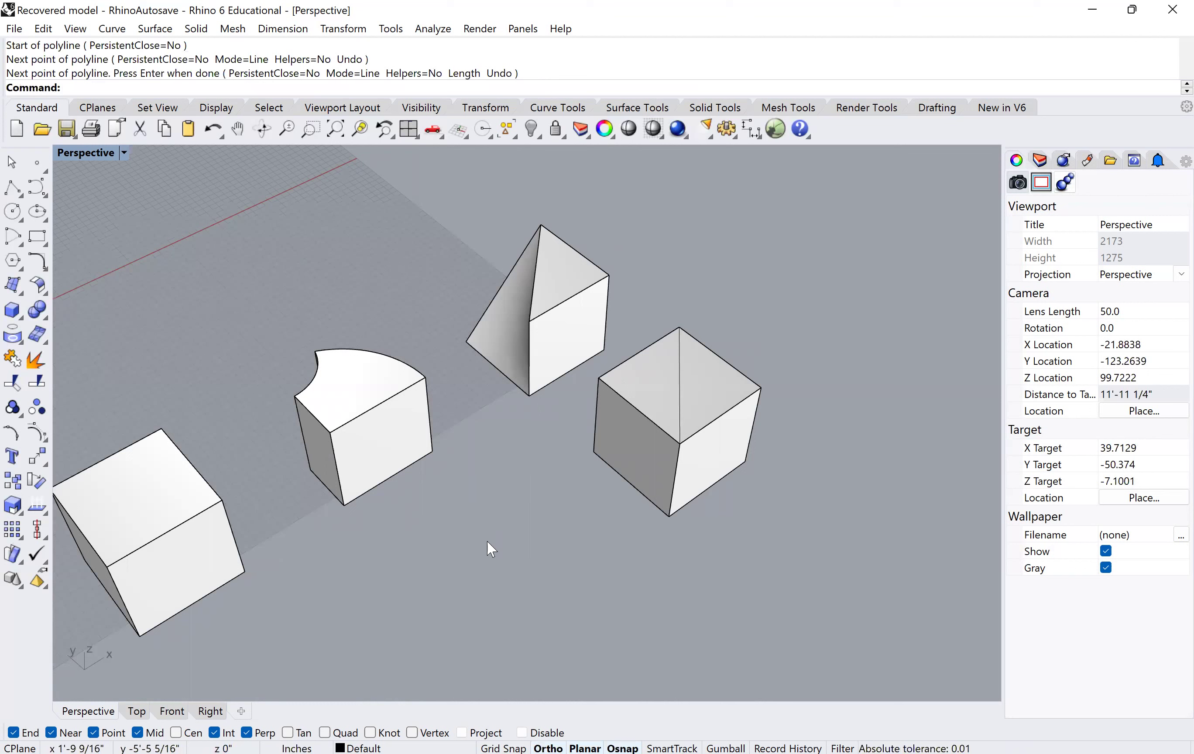
# Loft the cube's lower-left edge to the top diagonal line, aligning the curve directions
pyautogui.write('Loft')
pyautogui.press('Return')
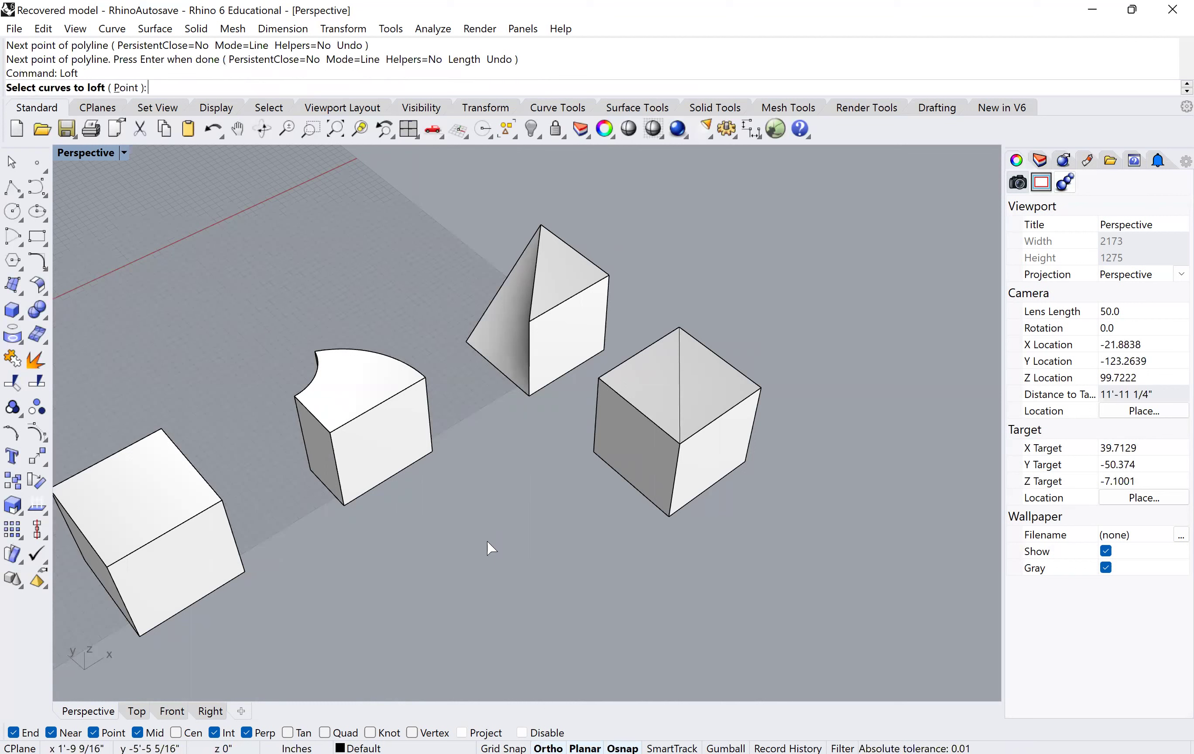
pyautogui.click(618, 472)
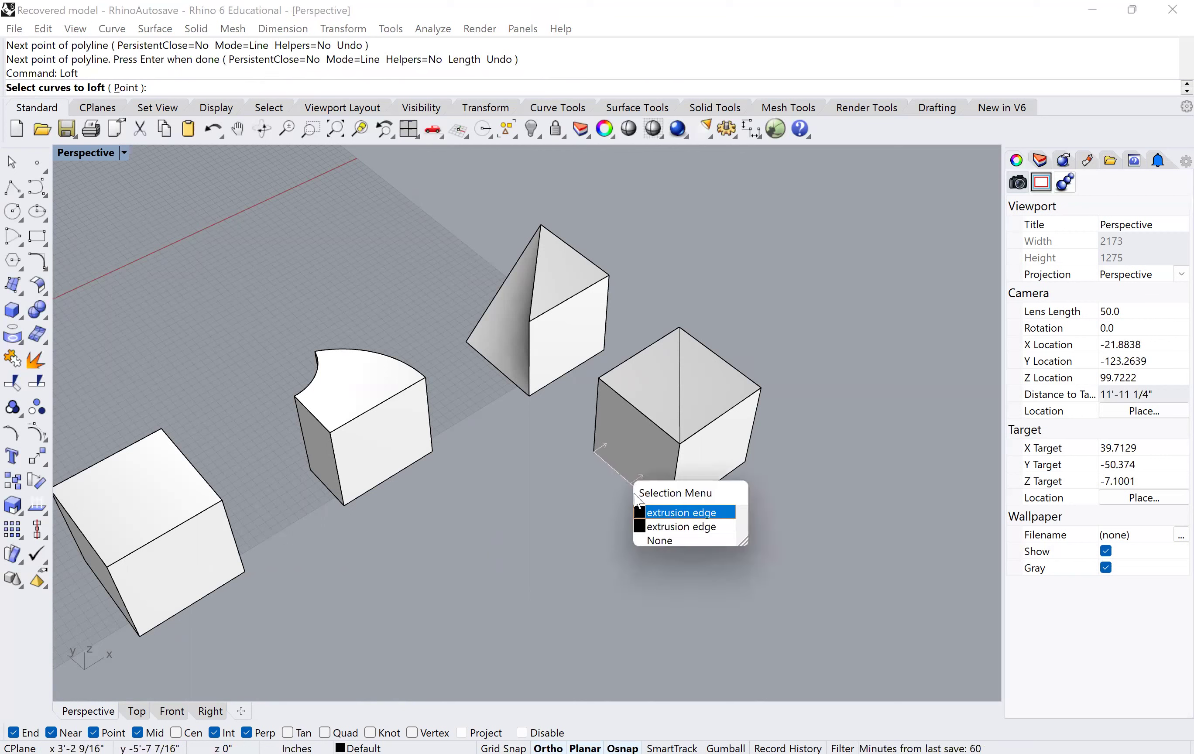
pyautogui.click(676, 521)
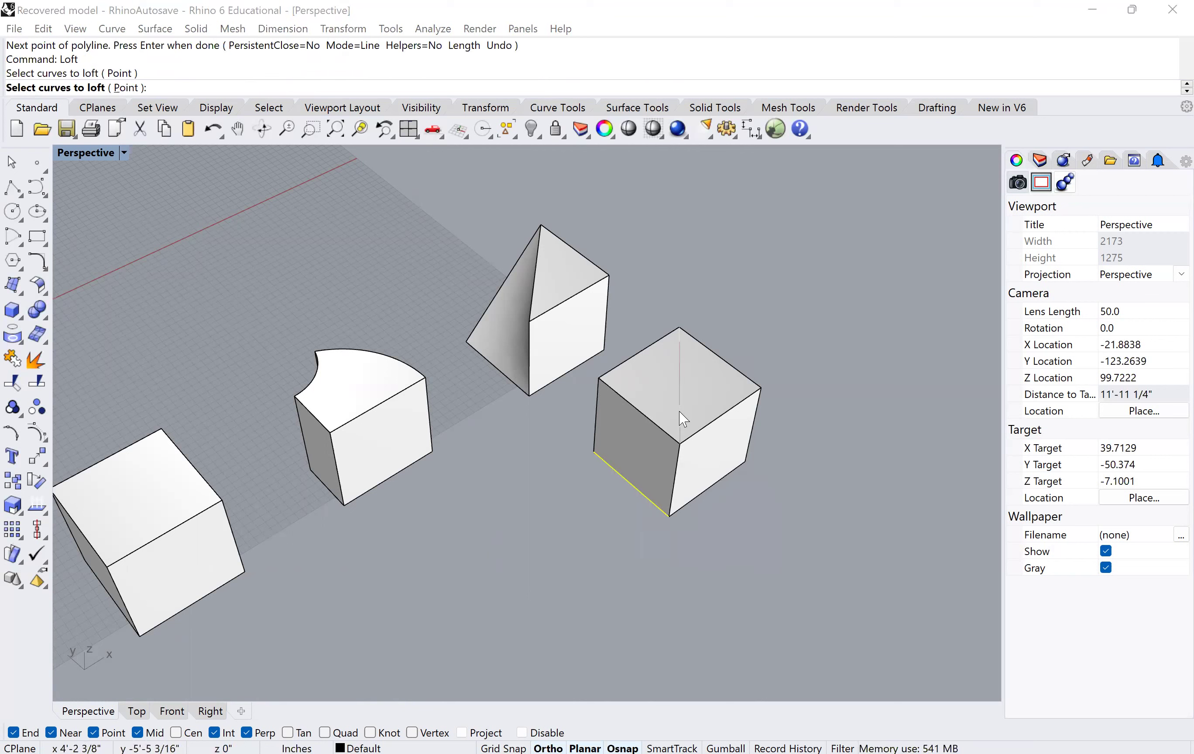
pyautogui.click(680, 411)
pyautogui.press('Return')
pyautogui.press('Return')
pyautogui.press('Return')
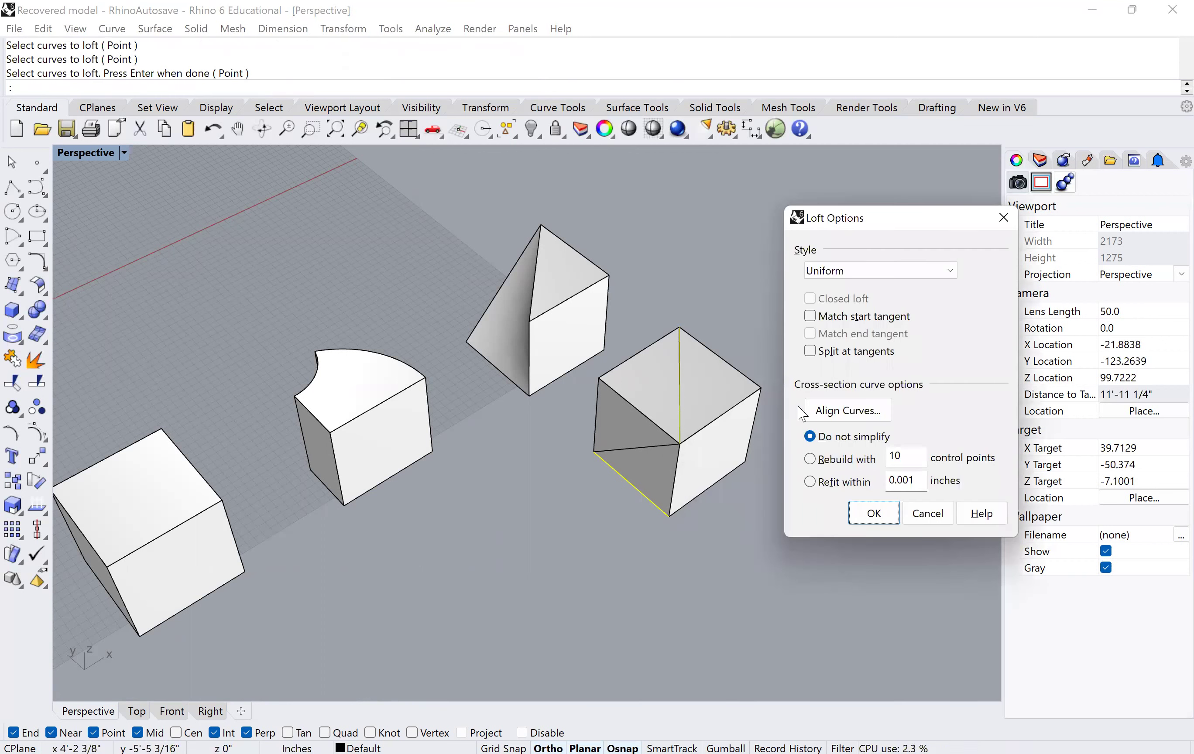
pyautogui.click(819, 414)
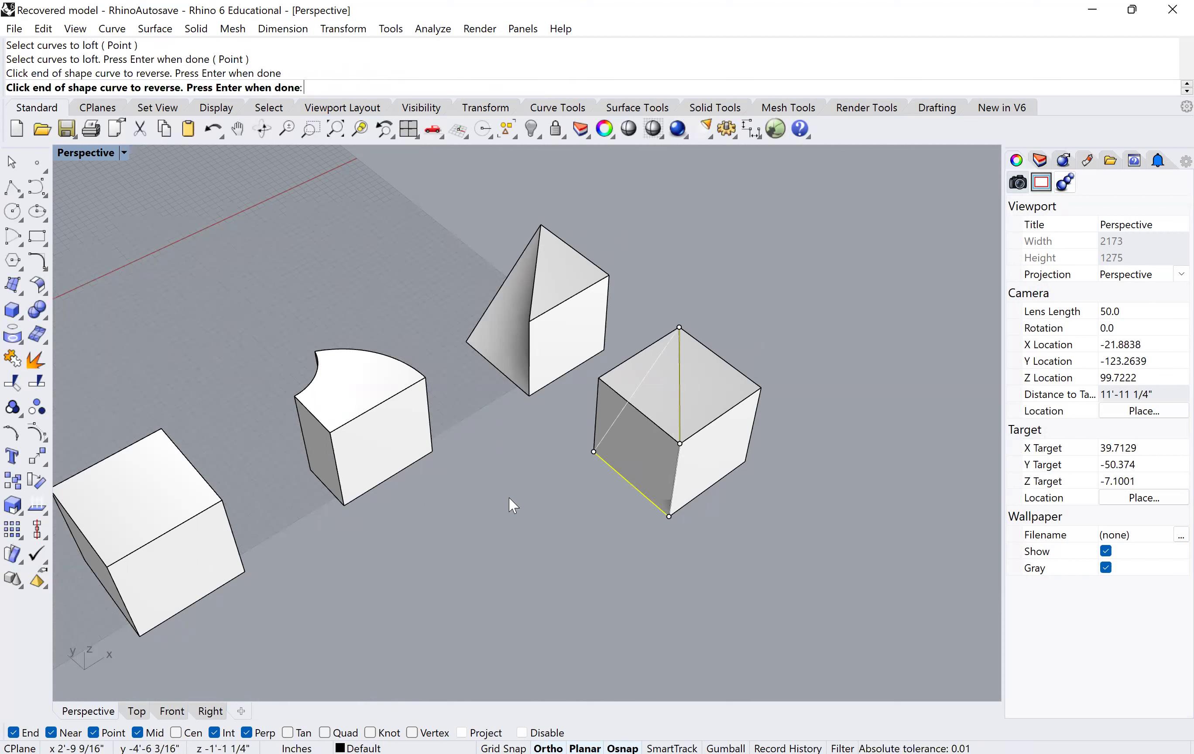
pyautogui.press('Return')
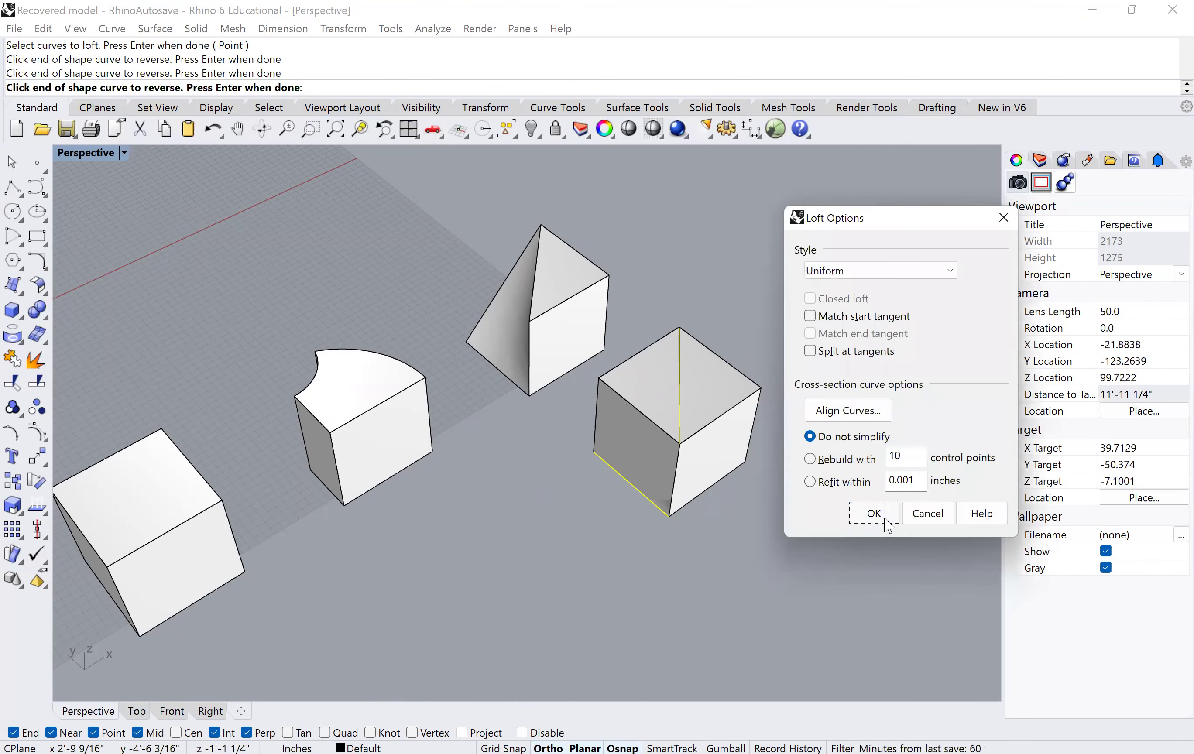
pyautogui.press('Return')
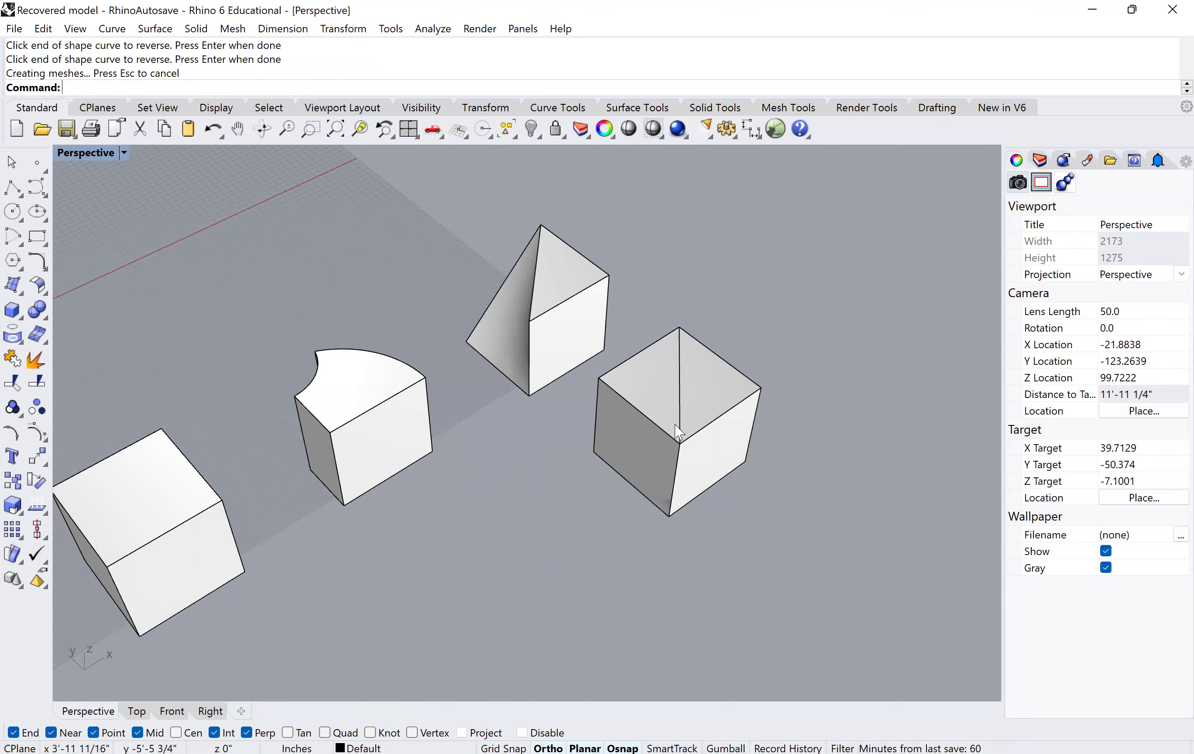
# Select the diagonal cutting surface inside the cube and run Trim with it
pyautogui.click(701, 469)
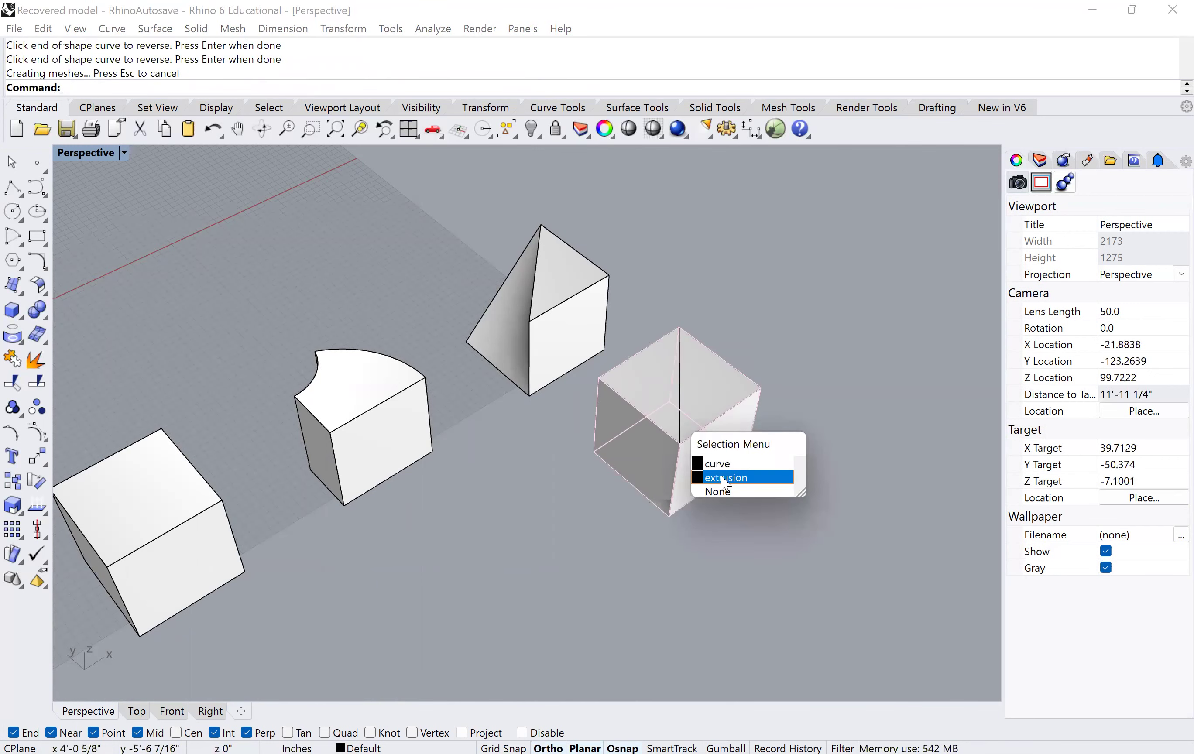
pyautogui.click(725, 479)
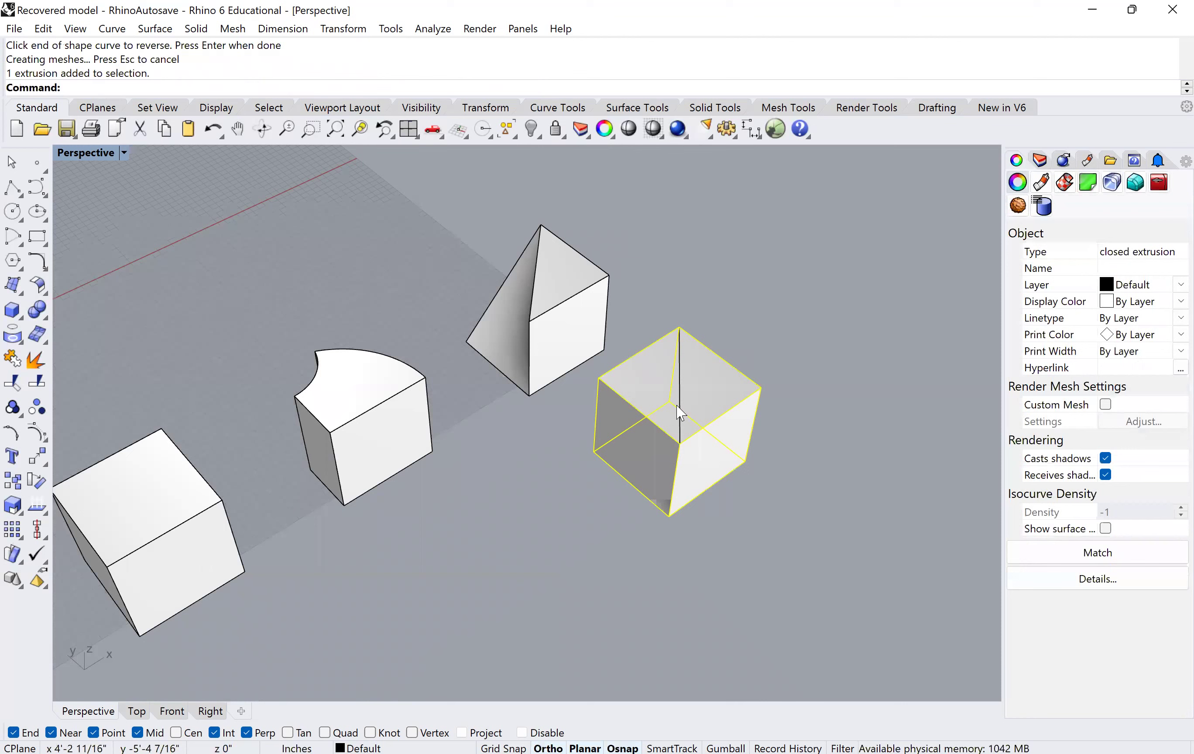
pyautogui.click(688, 414)
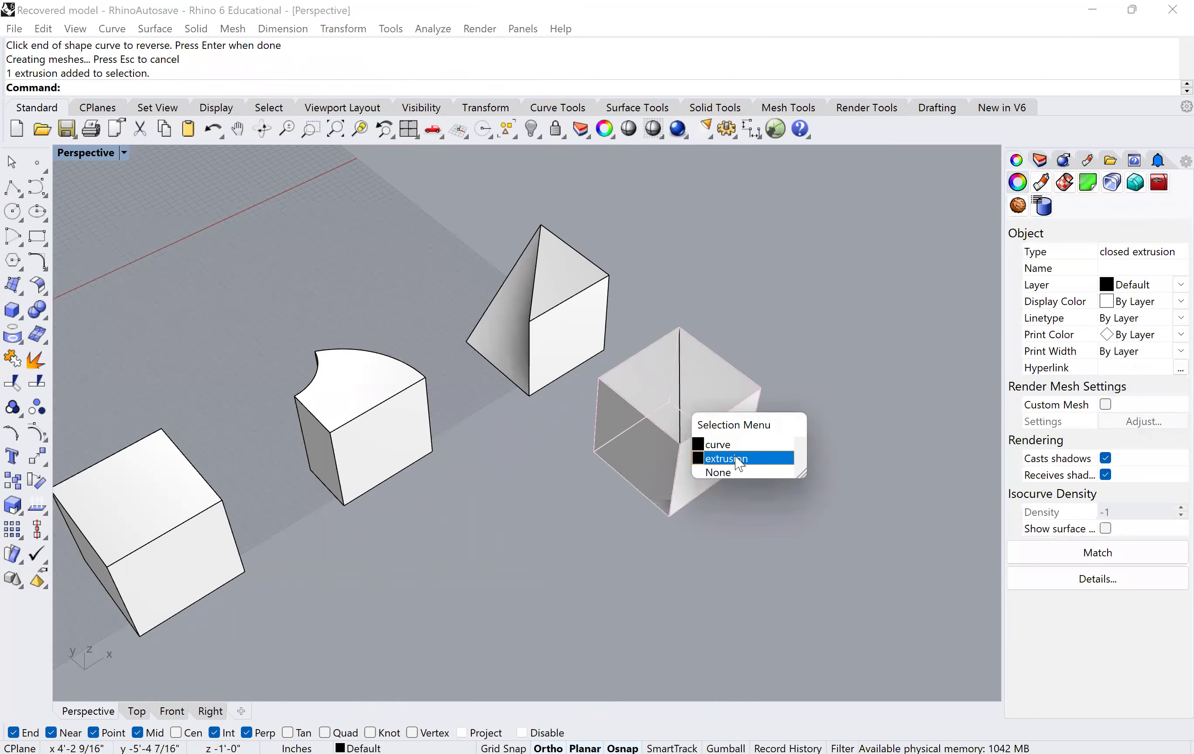
pyautogui.click(628, 292)
pyautogui.moveTo(640, 311)
pyautogui.mouseDown(button='right')
pyautogui.moveTo(668, 300)
pyautogui.moveTo(657, 296)
pyautogui.mouseUp(button='right')
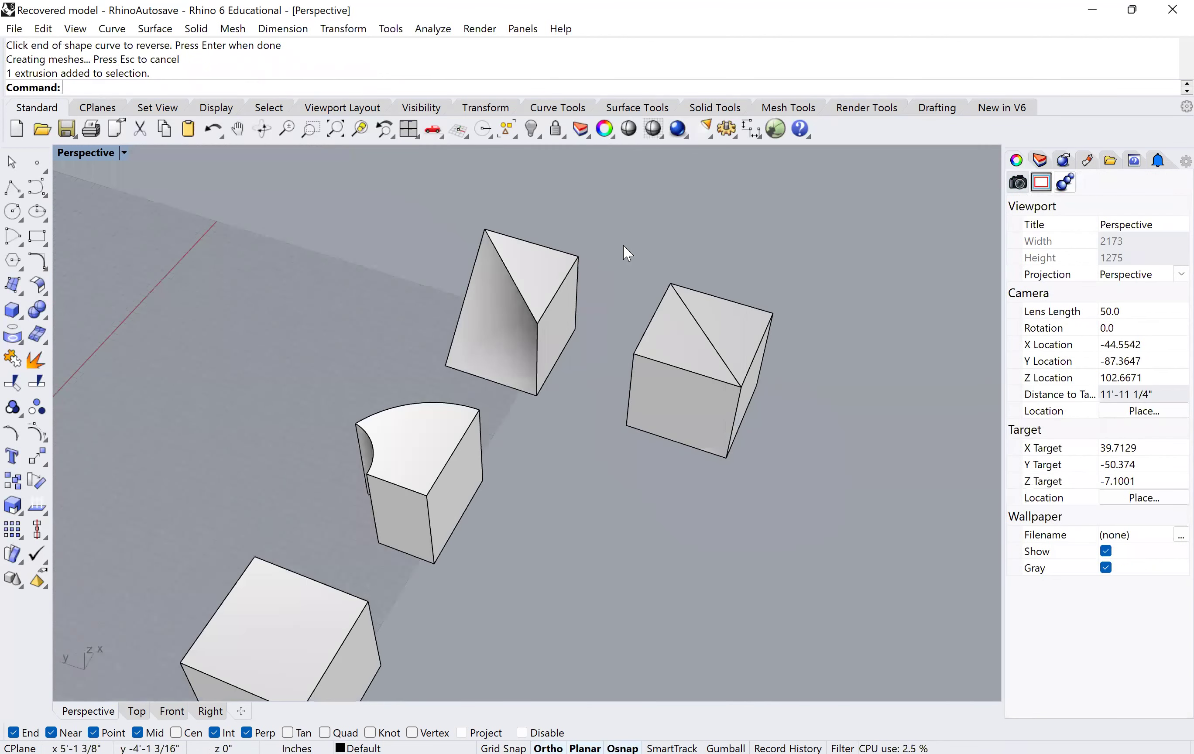
pyautogui.moveTo(624, 245); pyautogui.dragTo(758, 520)
pyautogui.moveTo(758, 520); pyautogui.dragTo(599, 538, button='right')
pyautogui.write('trim')
pyautogui.press('Return')
pyautogui.click(588, 415)
pyautogui.press('Return')
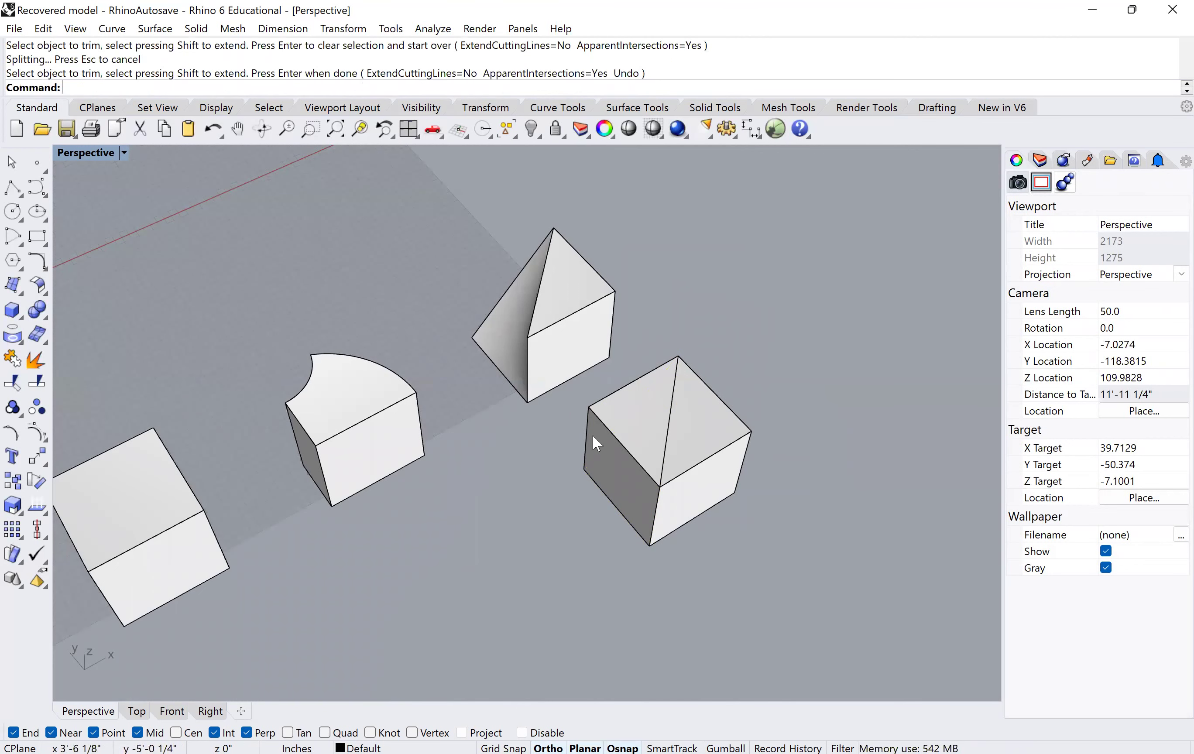
# Trim away the cube corner beyond the triangular cut surface
pyautogui.click(677, 399)
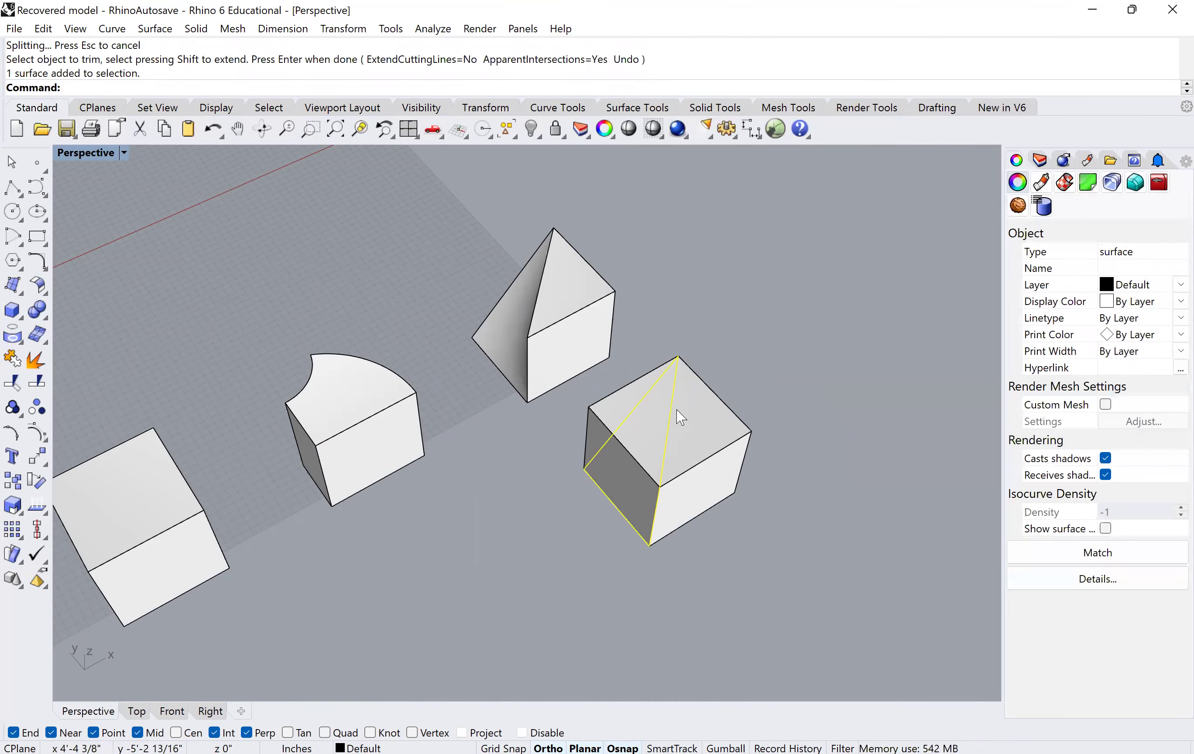
pyautogui.press('Return')
pyautogui.click(618, 418)
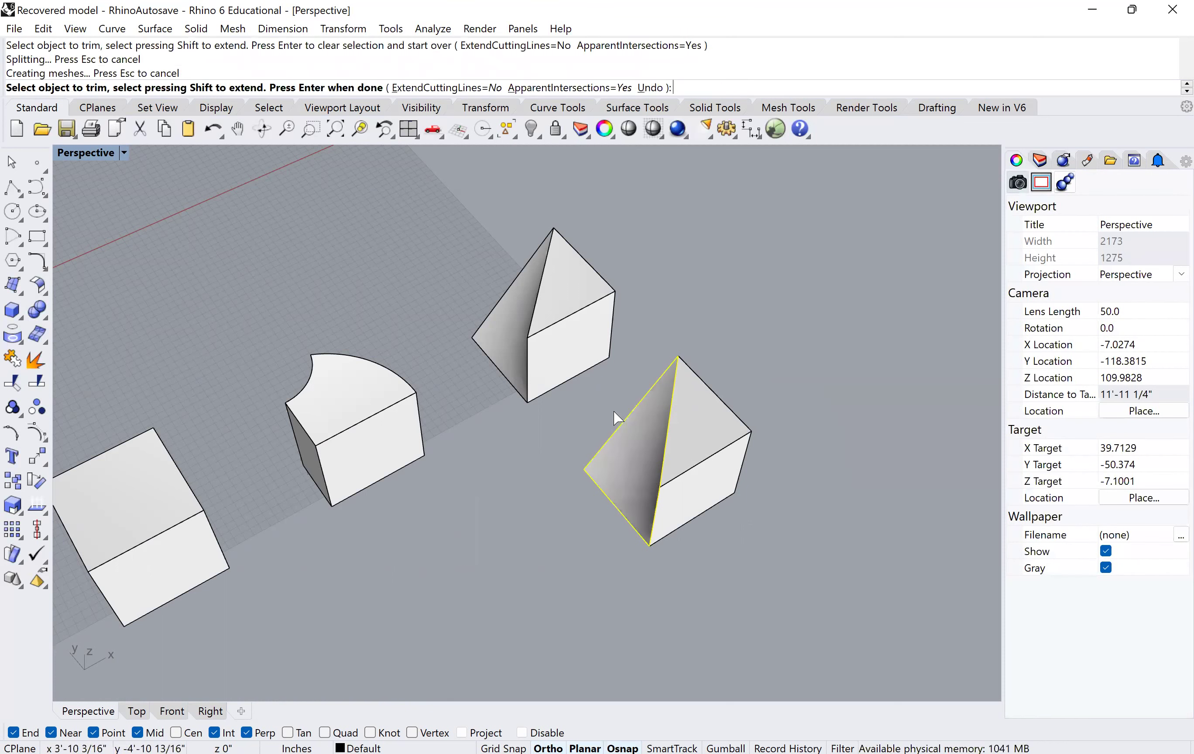
pyautogui.press('Return')
# Join the triangular cut face and the trimmed box into one closed wedge
pyautogui.moveTo(433, 551); pyautogui.dragTo(491, 542, button='right')
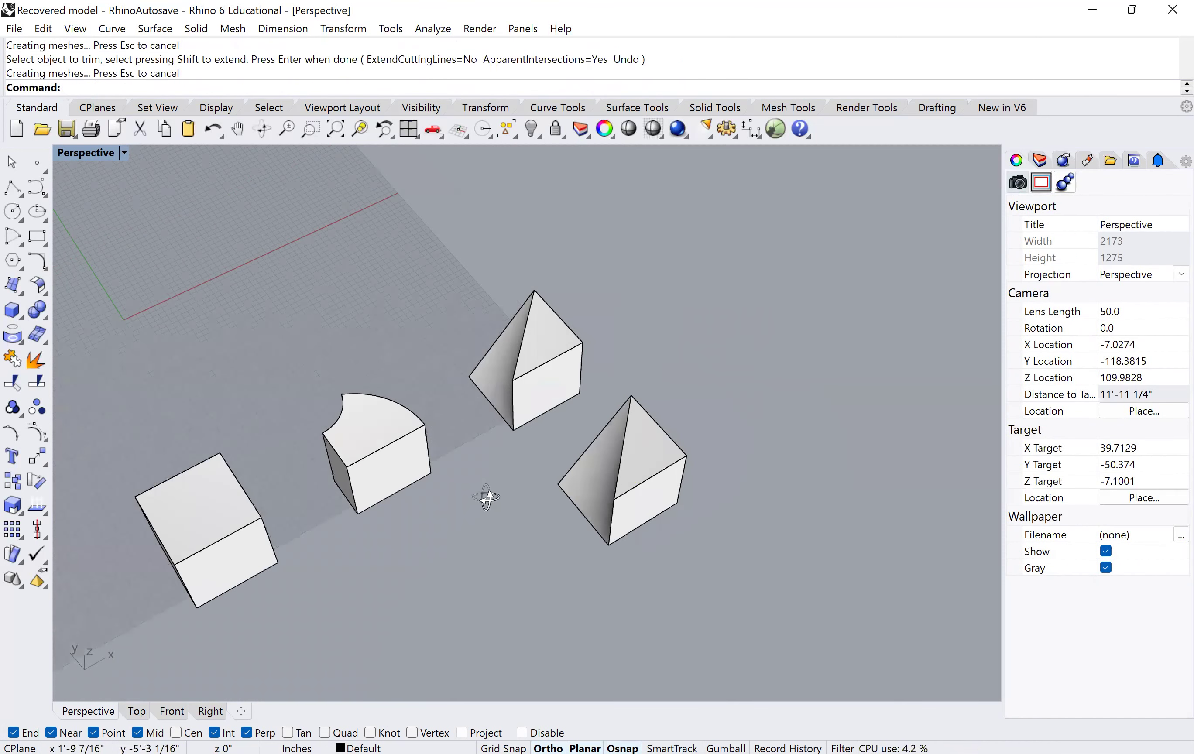
pyautogui.moveTo(538, 431); pyautogui.dragTo(482, 369, button='right')
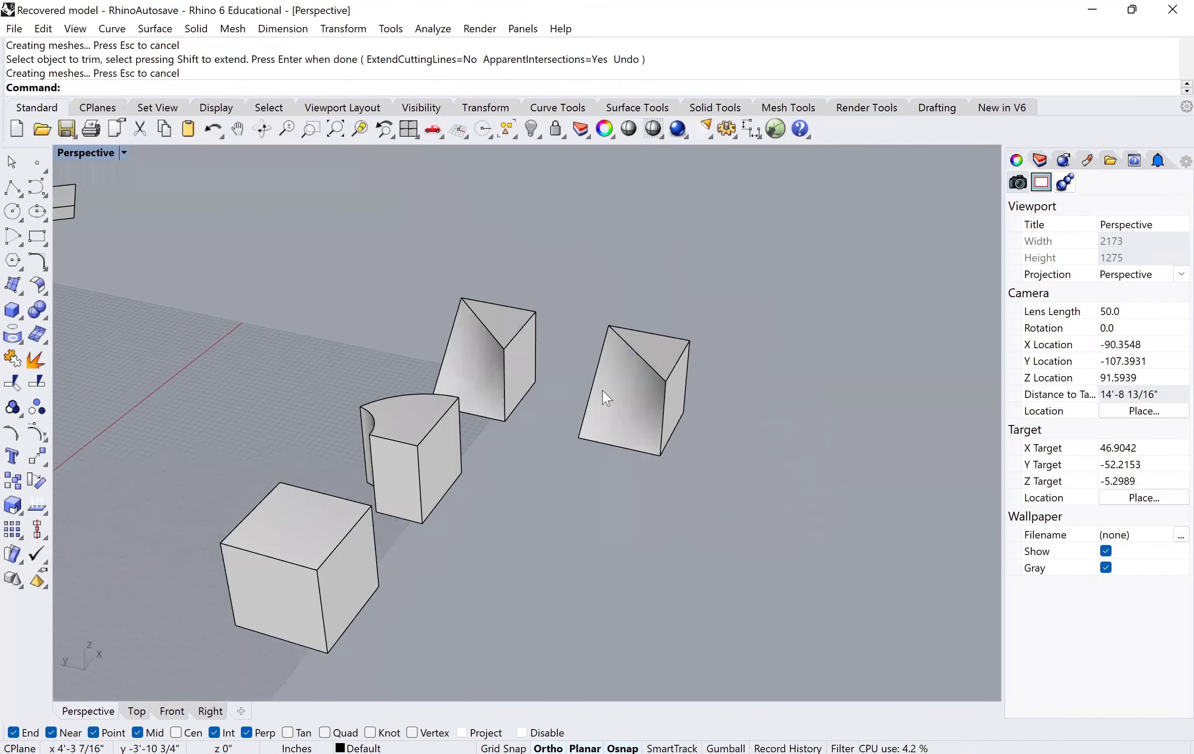
pyautogui.click(624, 369)
pyautogui.keyDown('shift'); pyautogui.click(652, 352); pyautogui.keyUp('shift')
pyautogui.write('join')
pyautogui.press('Return')
pyautogui.click(583, 509)
pyautogui.click(477, 356)
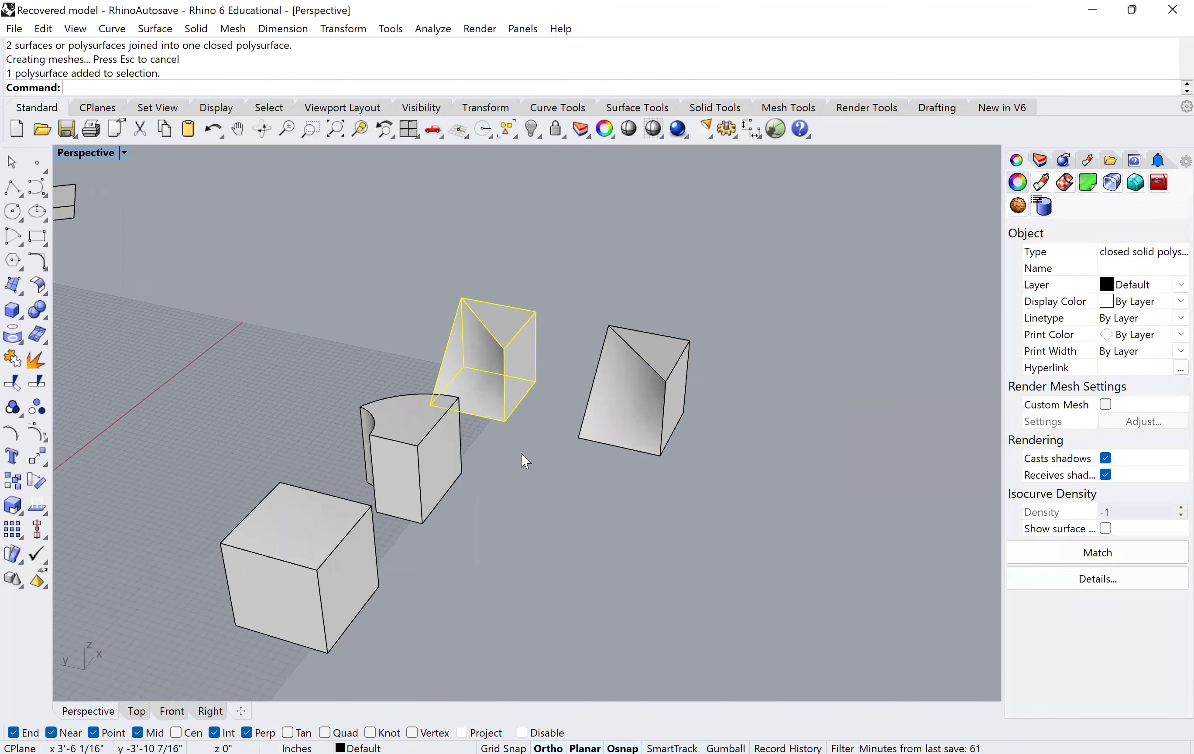
pyautogui.press('Escape')
# Orbit around the solids and select the middle wedge solid
pyautogui.moveTo(589, 445); pyautogui.dragTo(653, 435, button='right')
pyautogui.moveTo(492, 451); pyautogui.dragTo(546, 458, button='right')
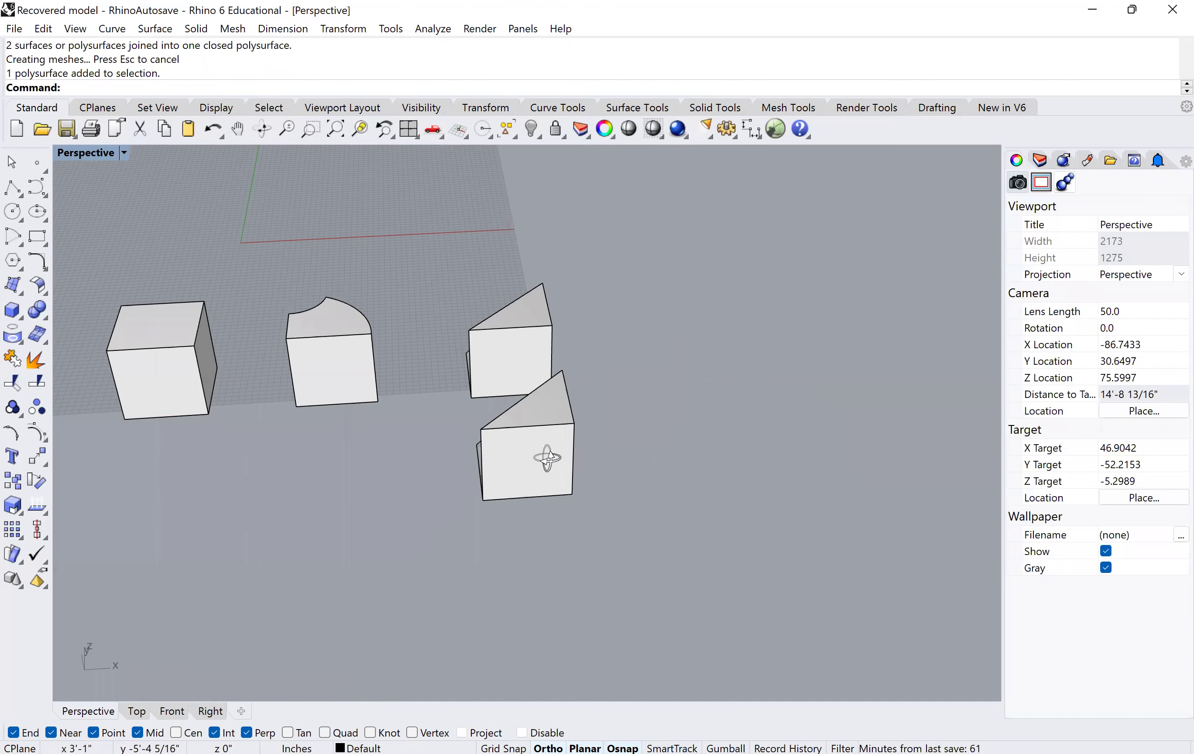
pyautogui.moveTo(506, 498); pyautogui.dragTo(487, 448, button='right')
pyautogui.moveTo(587, 427); pyautogui.dragTo(402, 445, button='right')
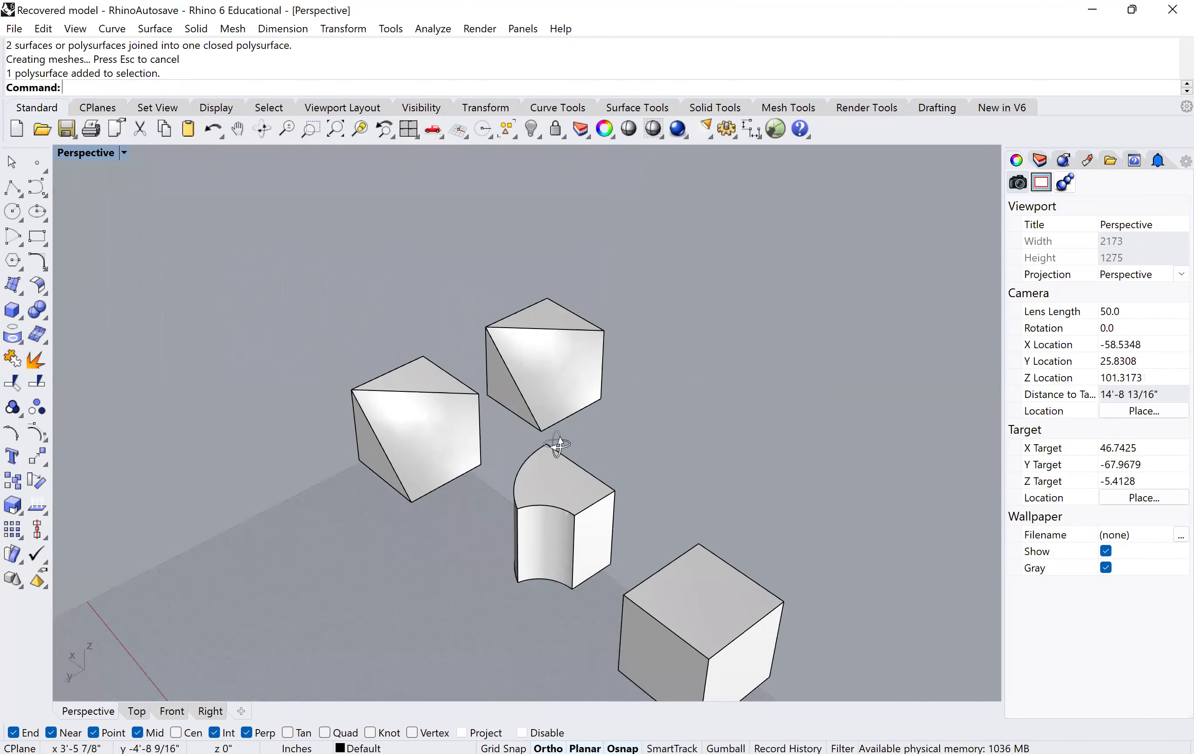
pyautogui.moveTo(560, 444); pyautogui.dragTo(513, 414, button='right')
pyautogui.click(514, 414)
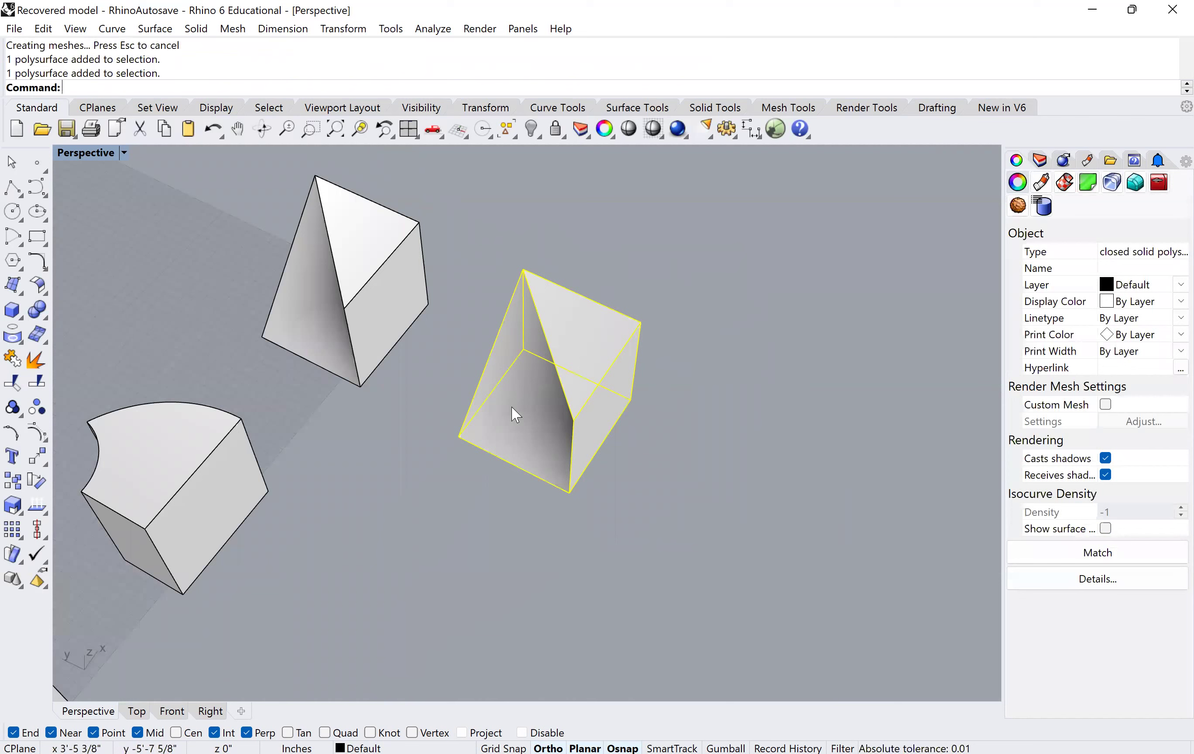
# Undo the join and hide the wedge's box faces, leaving the triangular surface
pyautogui.hotkey('ctrl', 'z')
pyautogui.click(527, 425)
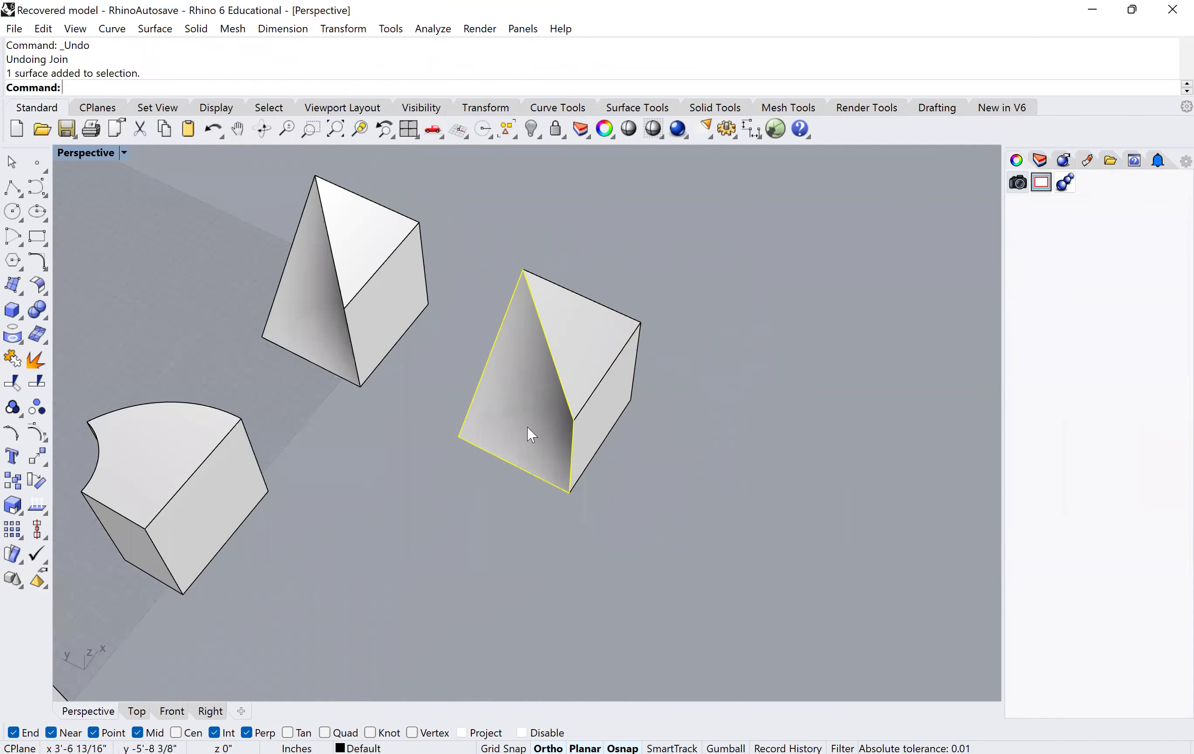
pyautogui.click(588, 369)
pyautogui.click(678, 502)
pyautogui.click(619, 381)
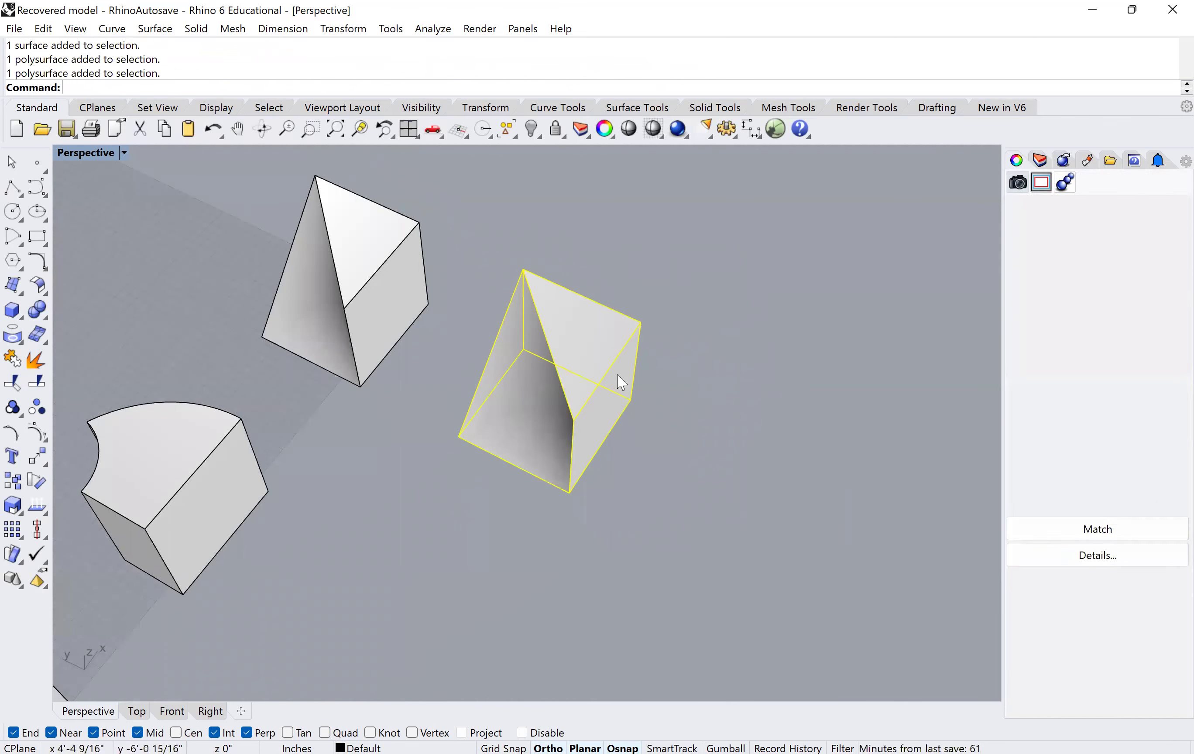
pyautogui.write('Hide')
pyautogui.press('Return')
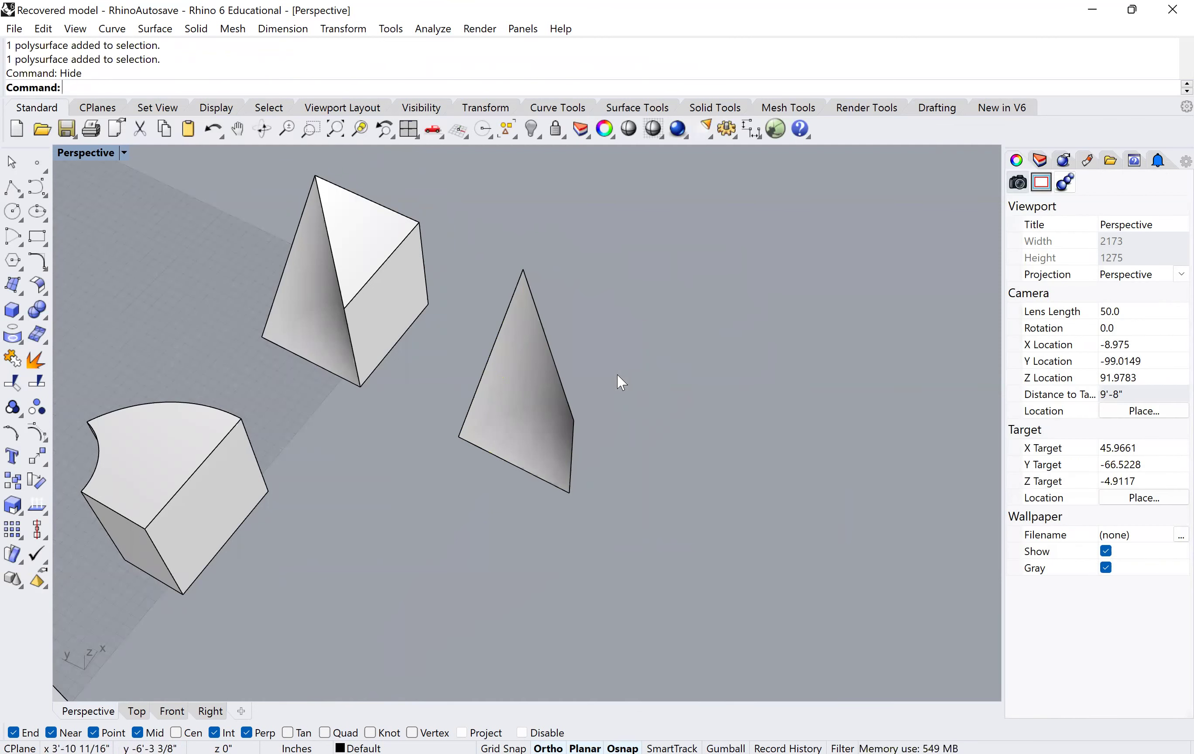
# Orbit around the lone triangular surface to inspect its curvature edge-on
pyautogui.moveTo(617, 376); pyautogui.dragTo(532, 237, button='right')
pyautogui.click(529, 417)
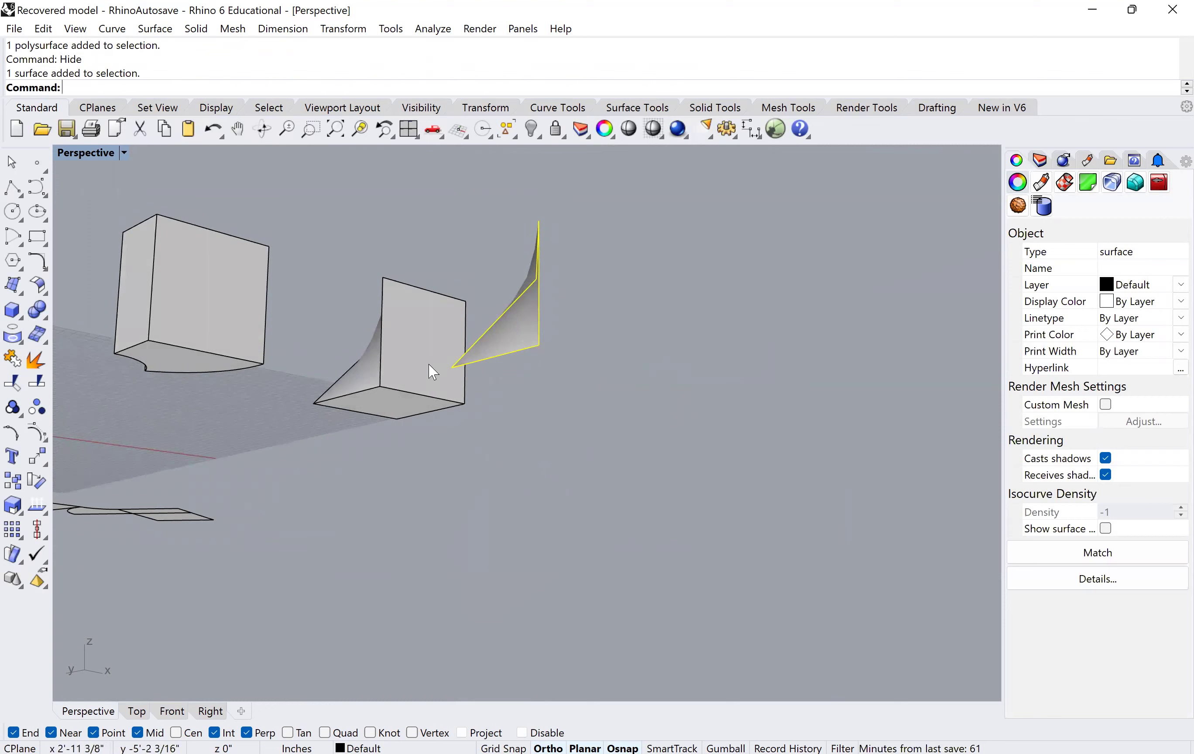
pyautogui.moveTo(507, 320)
pyautogui.mouseDown(button='right')
pyautogui.moveTo(544, 357)
pyautogui.moveTo(592, 323)
pyautogui.moveTo(472, 331)
pyautogui.moveTo(386, 365)
pyautogui.moveTo(371, 413)
pyautogui.moveTo(418, 446)
pyautogui.mouseUp(button='right')
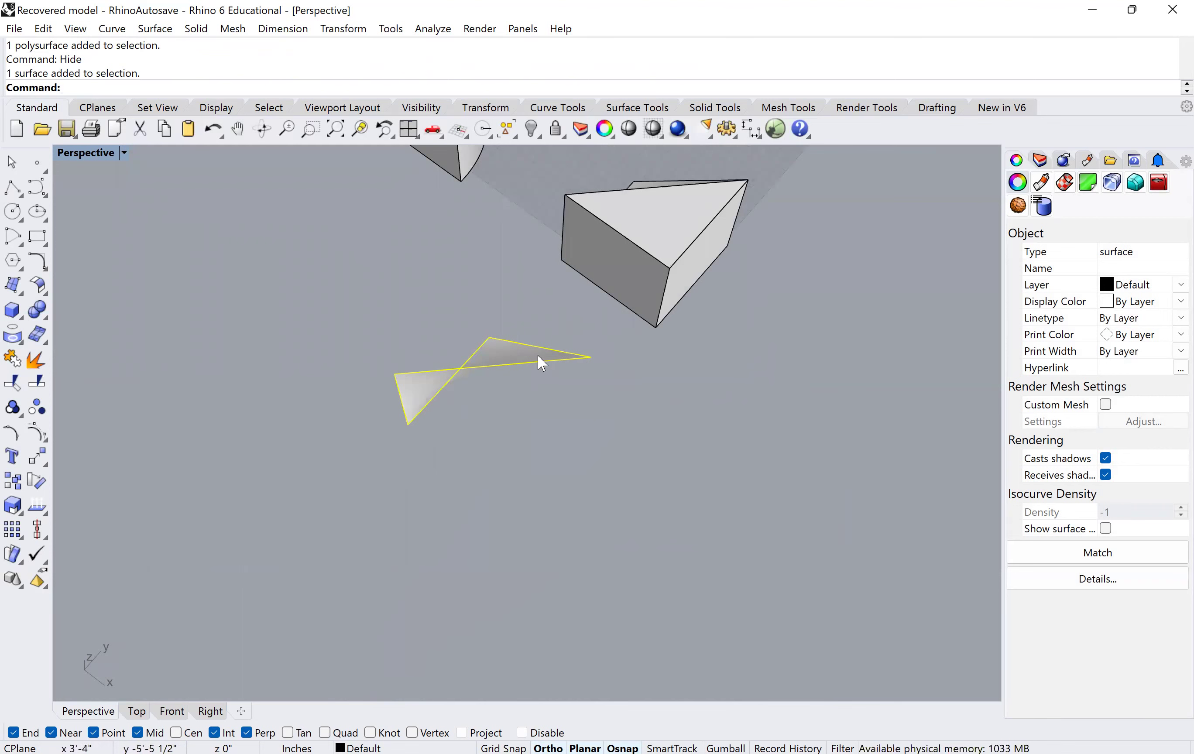
pyautogui.moveTo(443, 381); pyautogui.dragTo(529, 316, button='right')
pyautogui.click(629, 375)
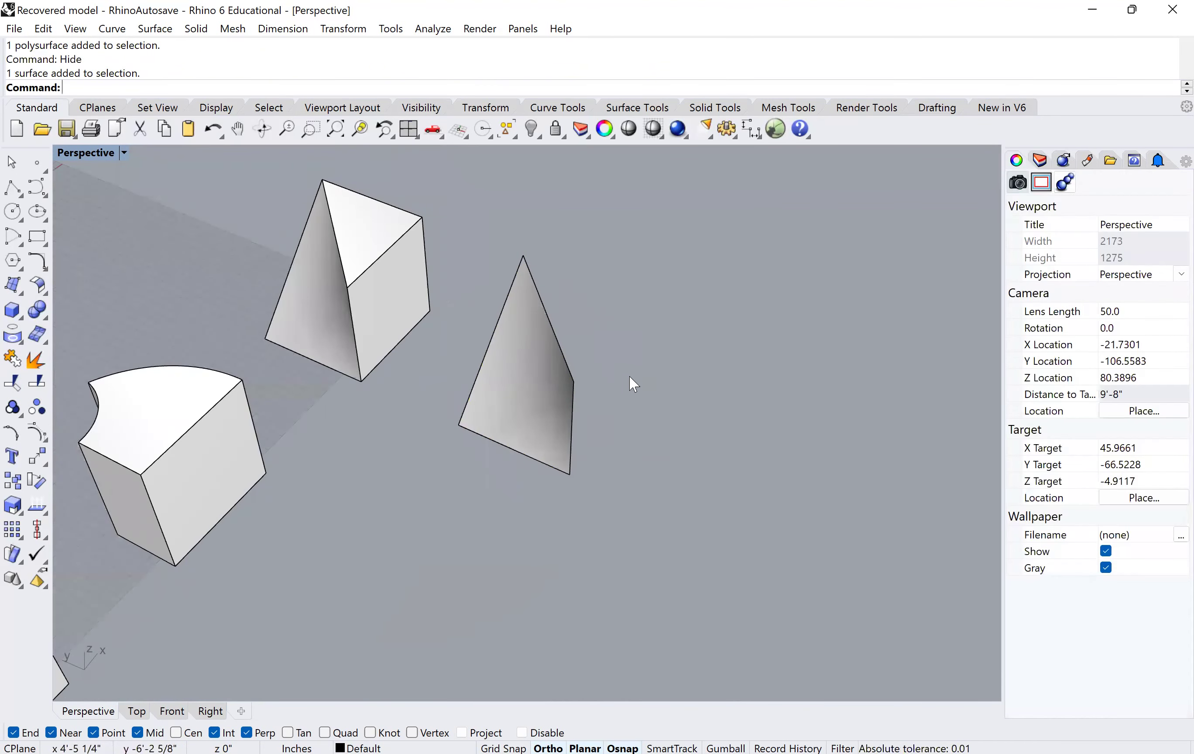
pyautogui.moveTo(629, 375)
pyautogui.mouseDown(button='right')
pyautogui.moveTo(643, 352)
pyautogui.moveTo(617, 366)
pyautogui.mouseUp(button='right')
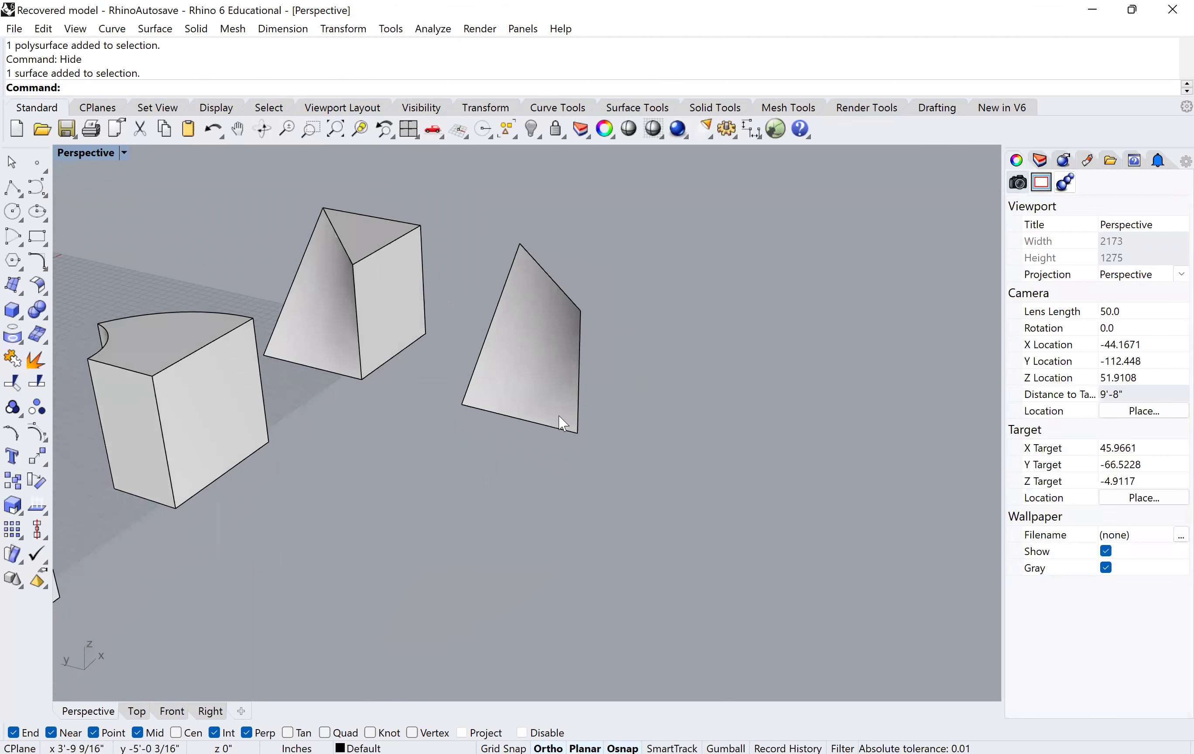
pyautogui.moveTo(478, 397); pyautogui.dragTo(552, 355, button='right')
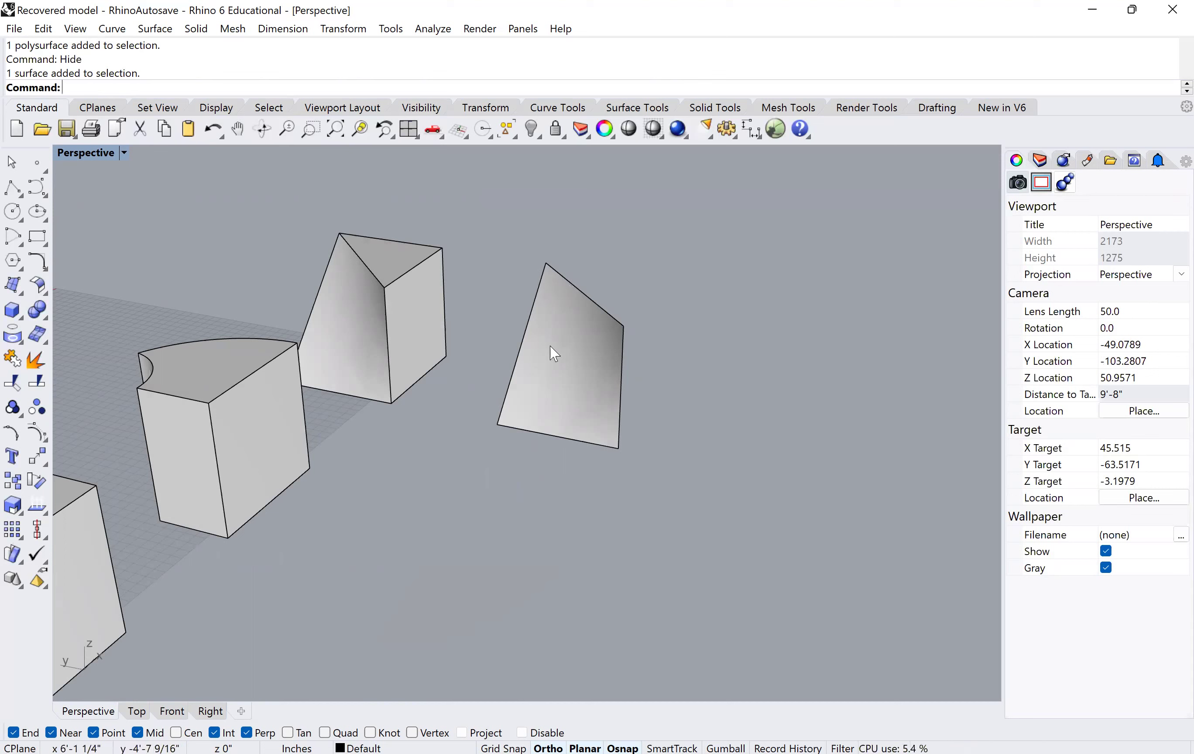
pyautogui.moveTo(570, 342)
pyautogui.mouseDown(button='right')
pyautogui.moveTo(557, 303)
pyautogui.moveTo(539, 331)
pyautogui.moveTo(547, 343)
pyautogui.mouseUp(button='right')
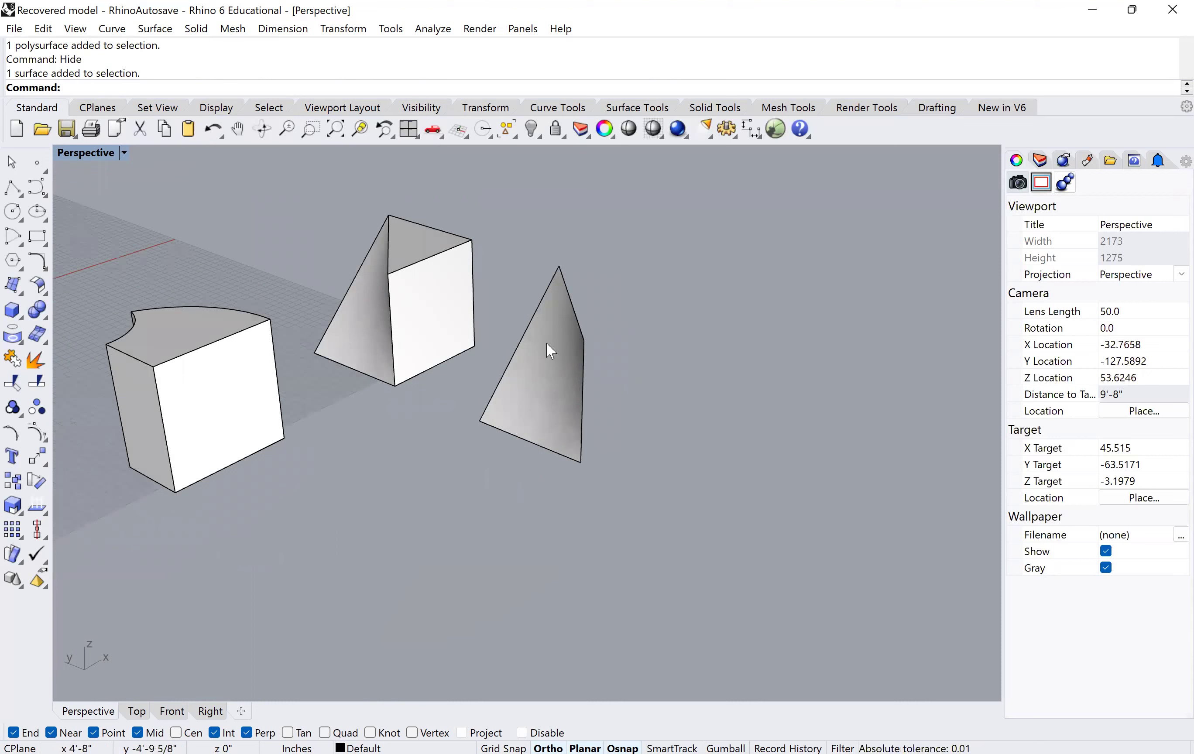
# Show the hidden box faces and join them with the curved triangular surface into a closed wedge
pyautogui.write('Show')
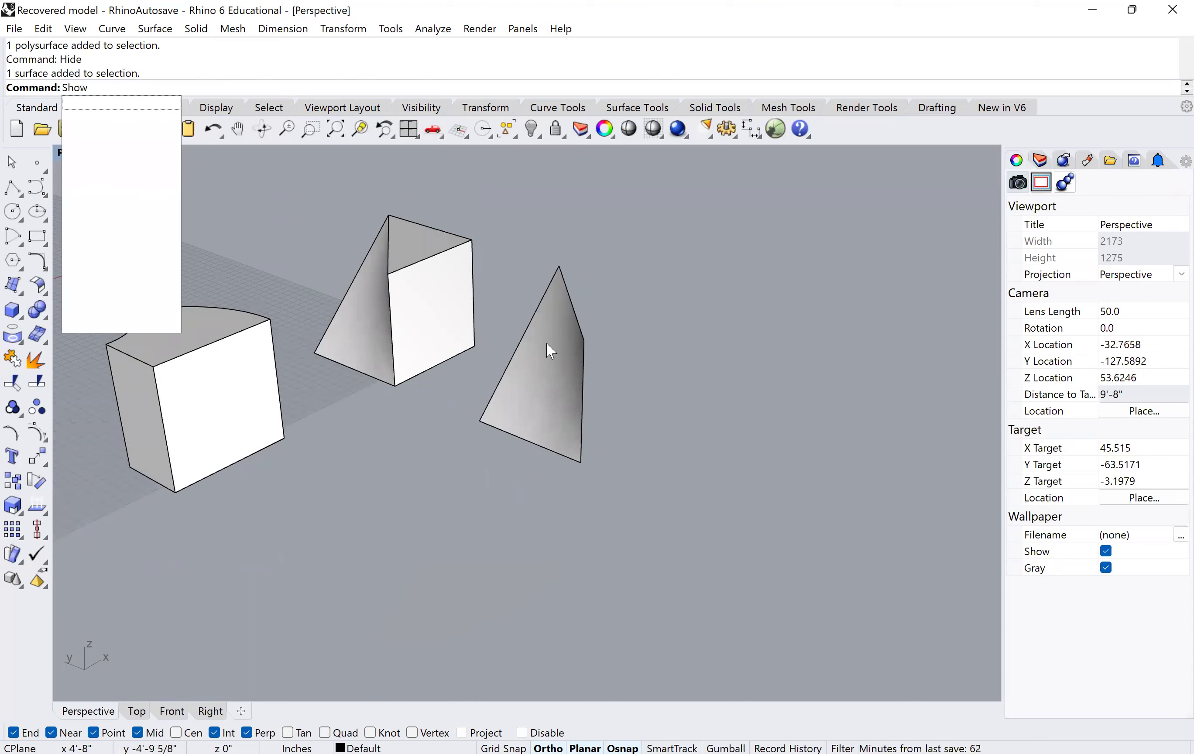
pyautogui.press('Return')
pyautogui.click(545, 342)
pyautogui.scroll(-5, 712, 434)
pyautogui.moveTo(763, 402); pyautogui.dragTo(834, 395, button='right')
pyautogui.keyDown('shift'); pyautogui.click(751, 411); pyautogui.keyUp('shift')
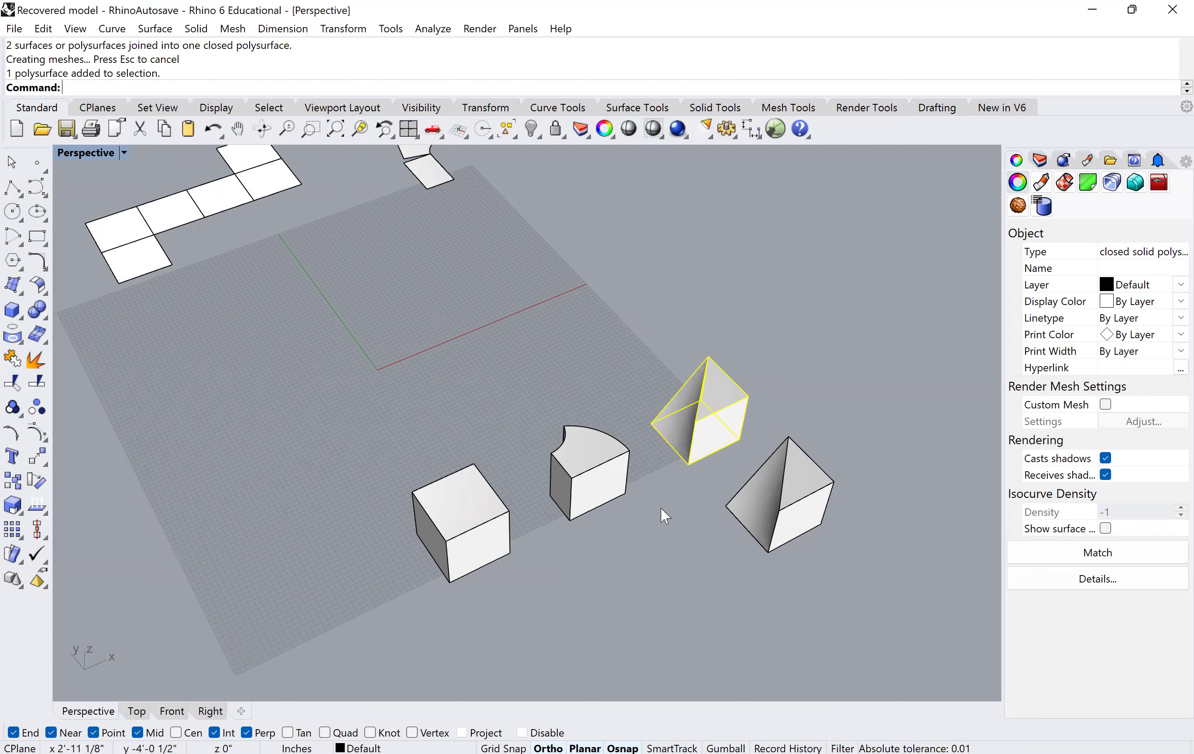
pyautogui.keyDown('shift'); pyautogui.moveTo(666, 489); pyautogui.dragTo(709, 528, button='right'); pyautogui.keyUp('shift')
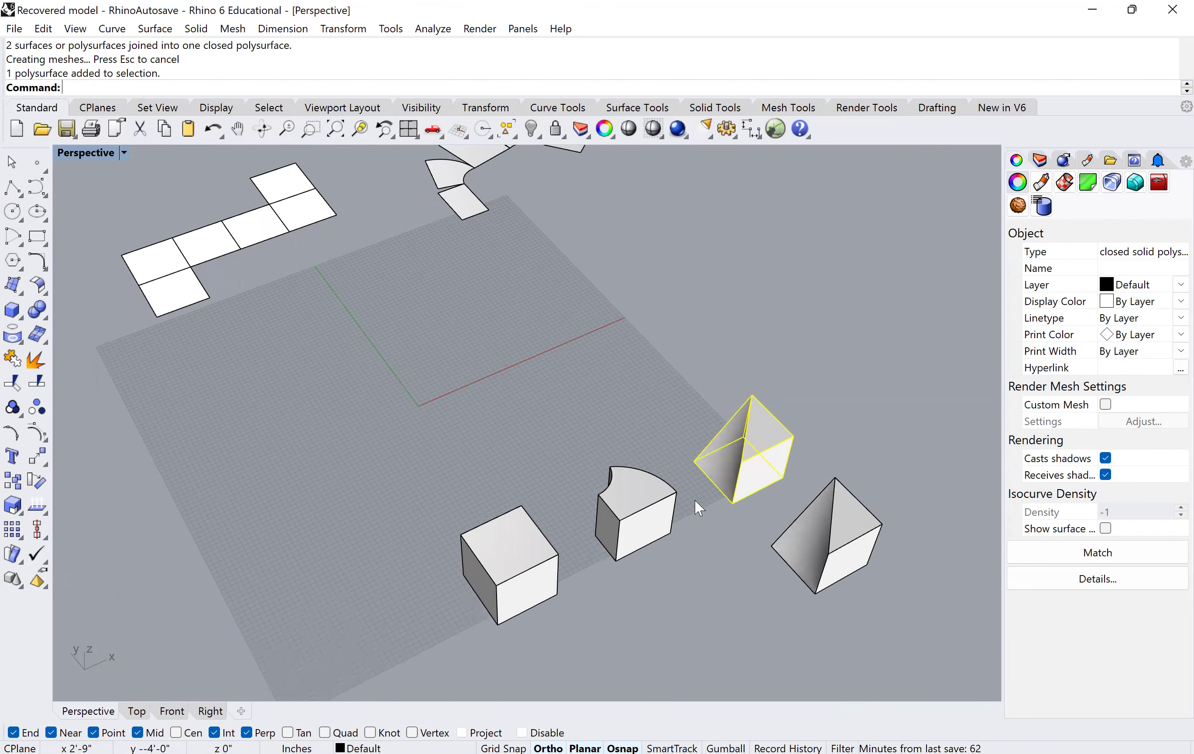
pyautogui.moveTo(696, 488); pyautogui.dragTo(695, 490, button='right')
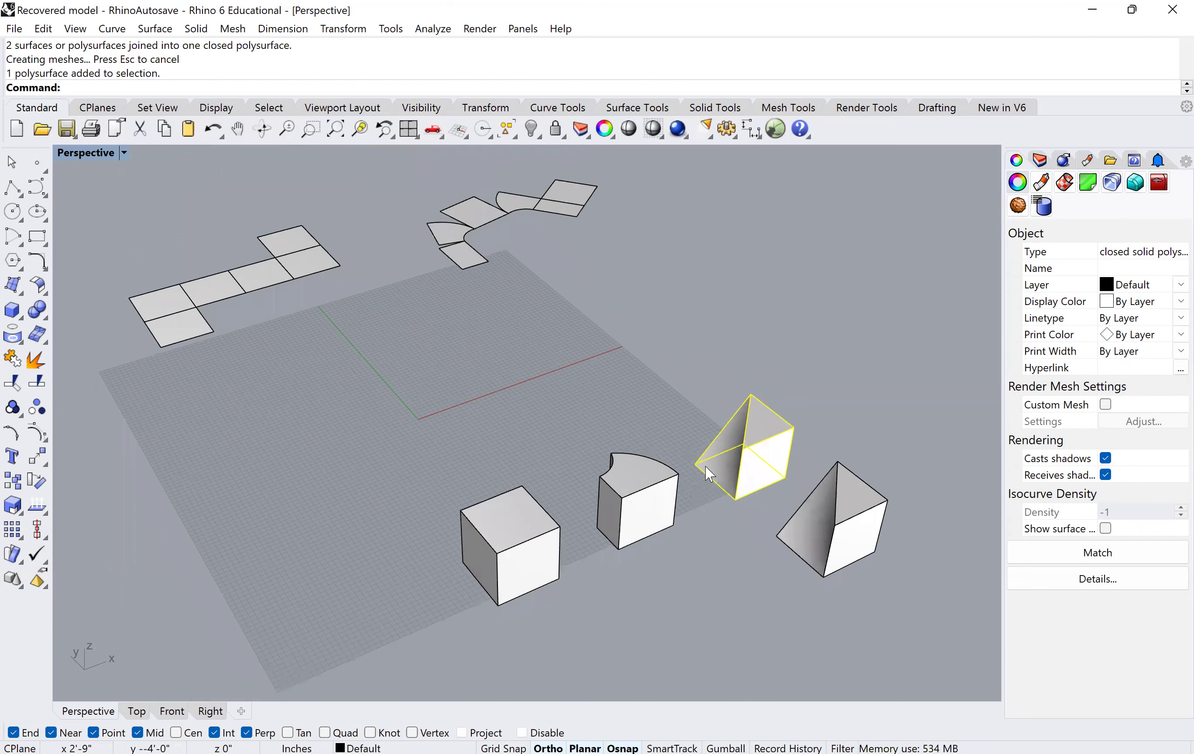
pyautogui.scroll(1, 705, 467)
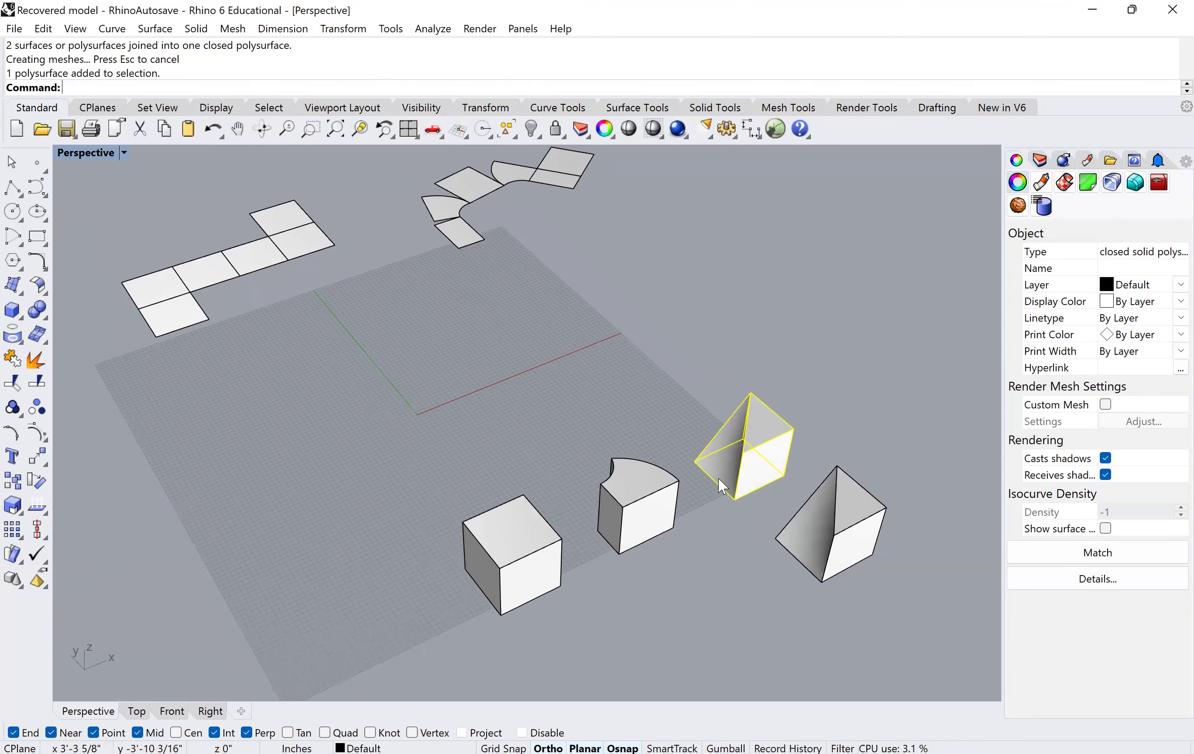
# Unroll the selected wedge solid with UnrollSrf, without extra curves
pyautogui.write('UnrollSrf')
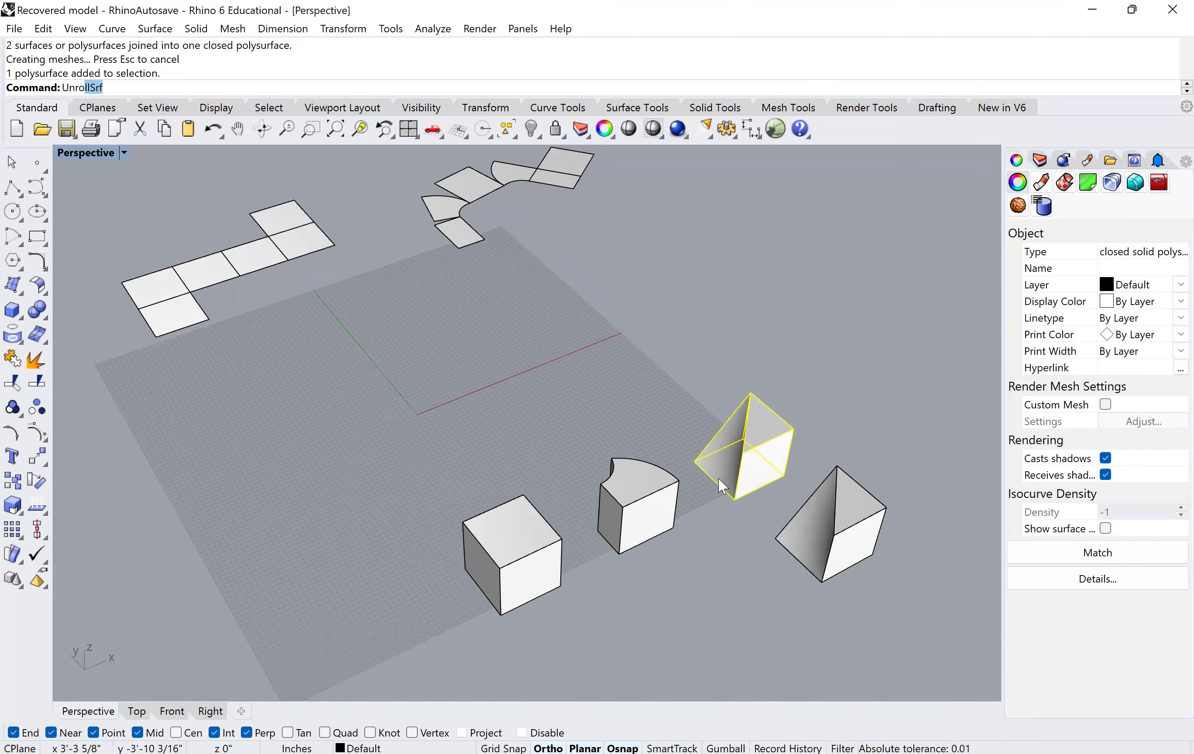
pyautogui.press('Return')
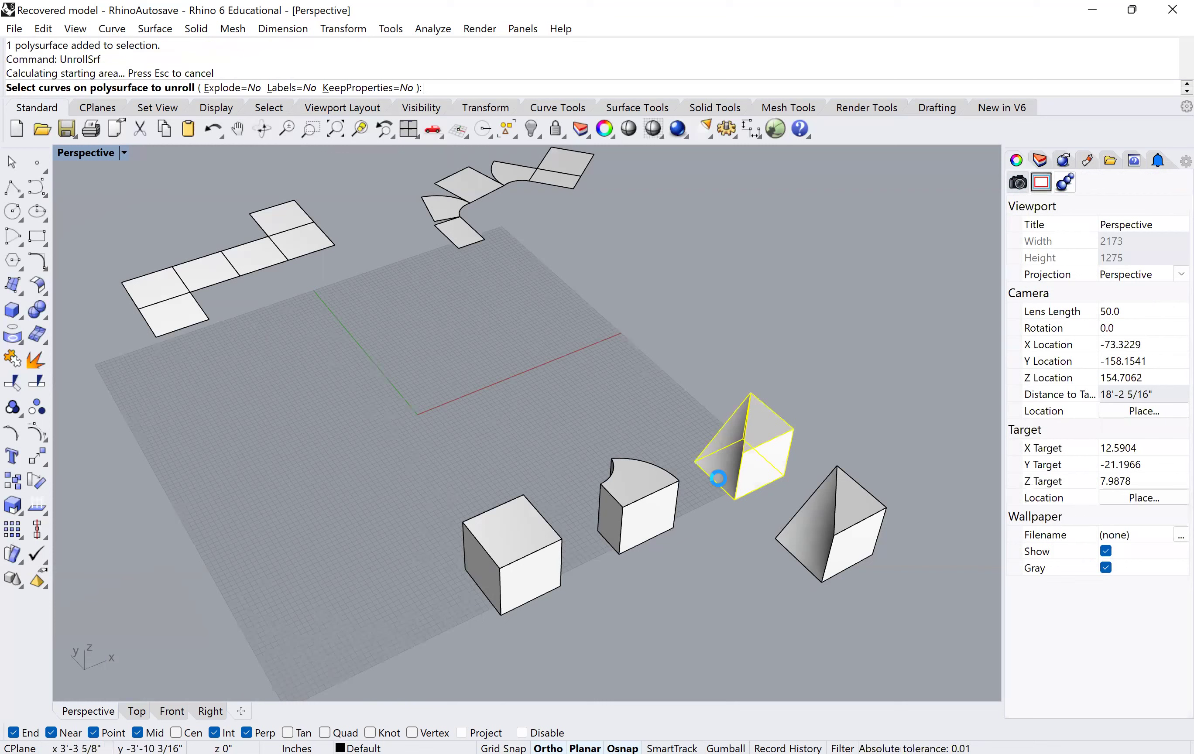
pyautogui.press('Return')
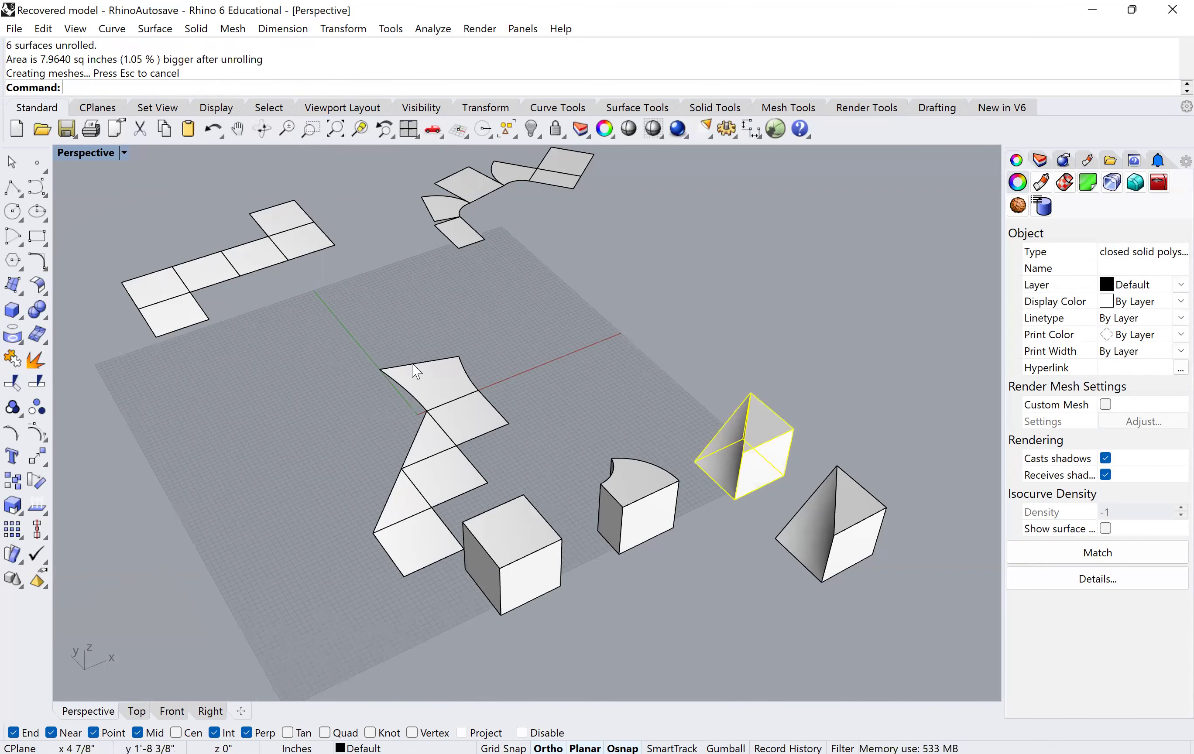
# Move the unrolled net further up the grid, clear of the other solids
pyautogui.click(435, 471)
pyautogui.write('M')
pyautogui.press('Return')
pyautogui.click(384, 507)
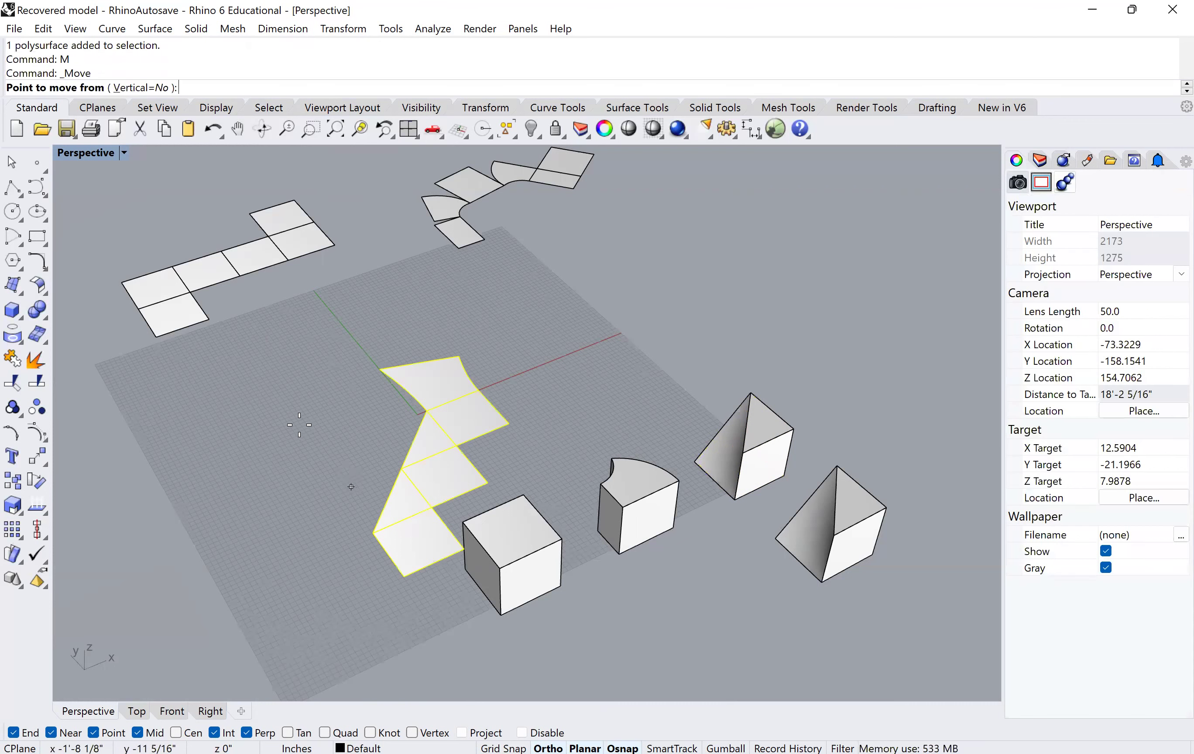
pyautogui.click(429, 352)
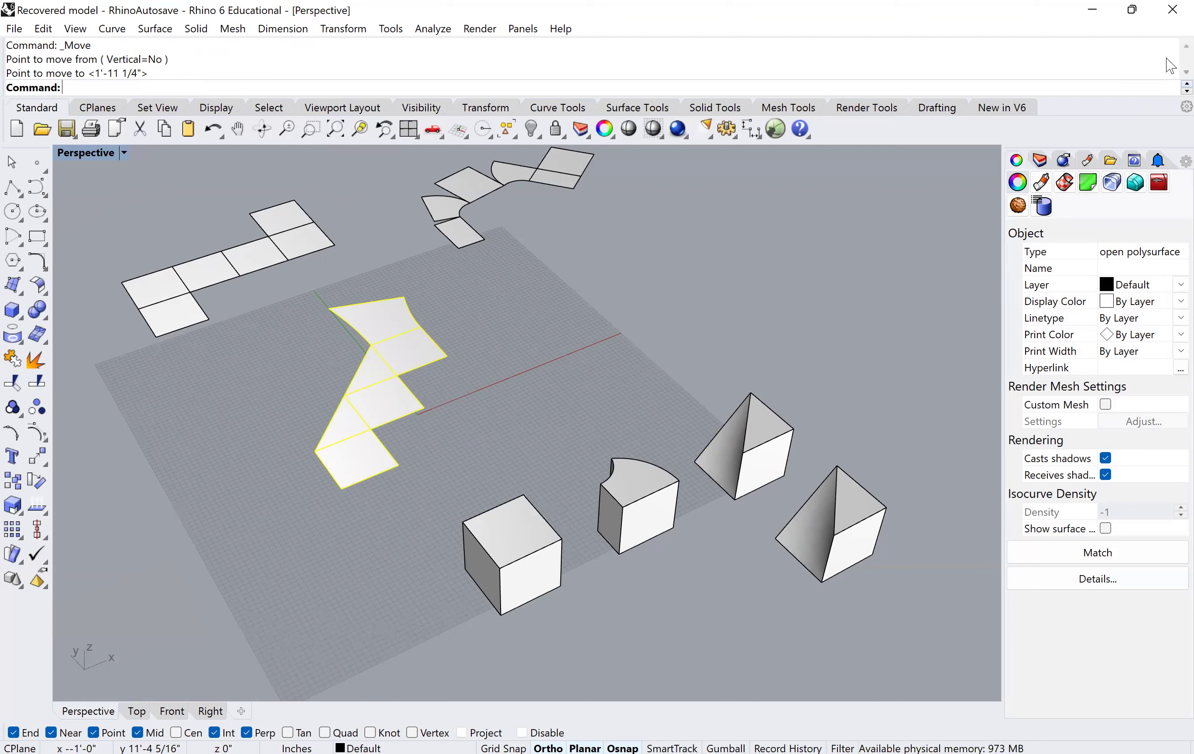
pyautogui.scroll(1, 1171, 55)
pyautogui.scroll(3, 1170, 55)
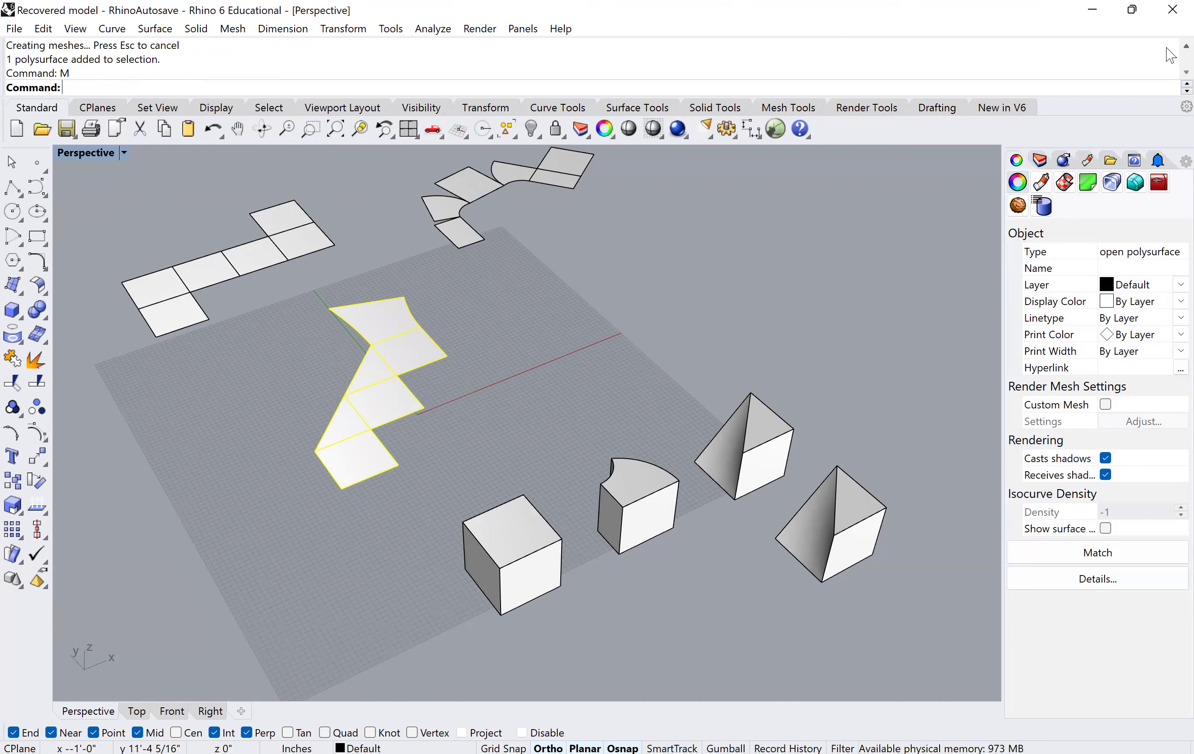
# Read the area report (7.9640 sq inches, 1.05 % larger) in the history, then deselect the net
pyautogui.scroll(-4, 1170, 55)
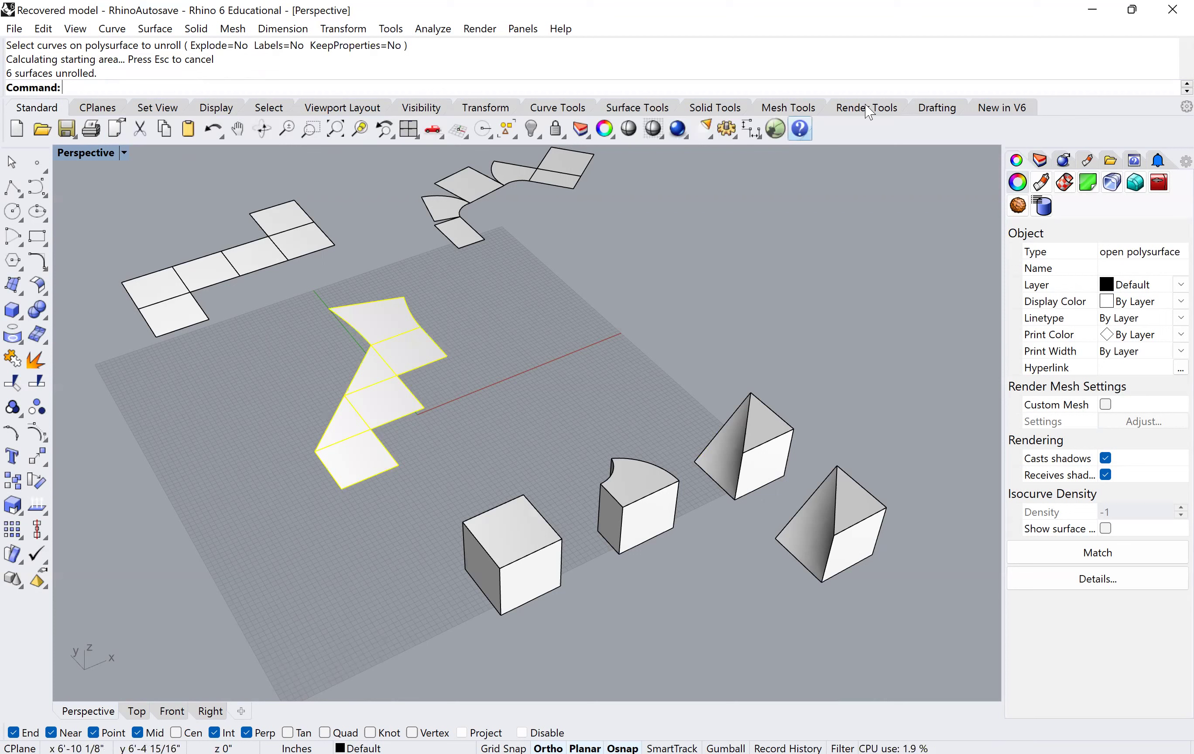
pyautogui.scroll(-1, 1170, 79)
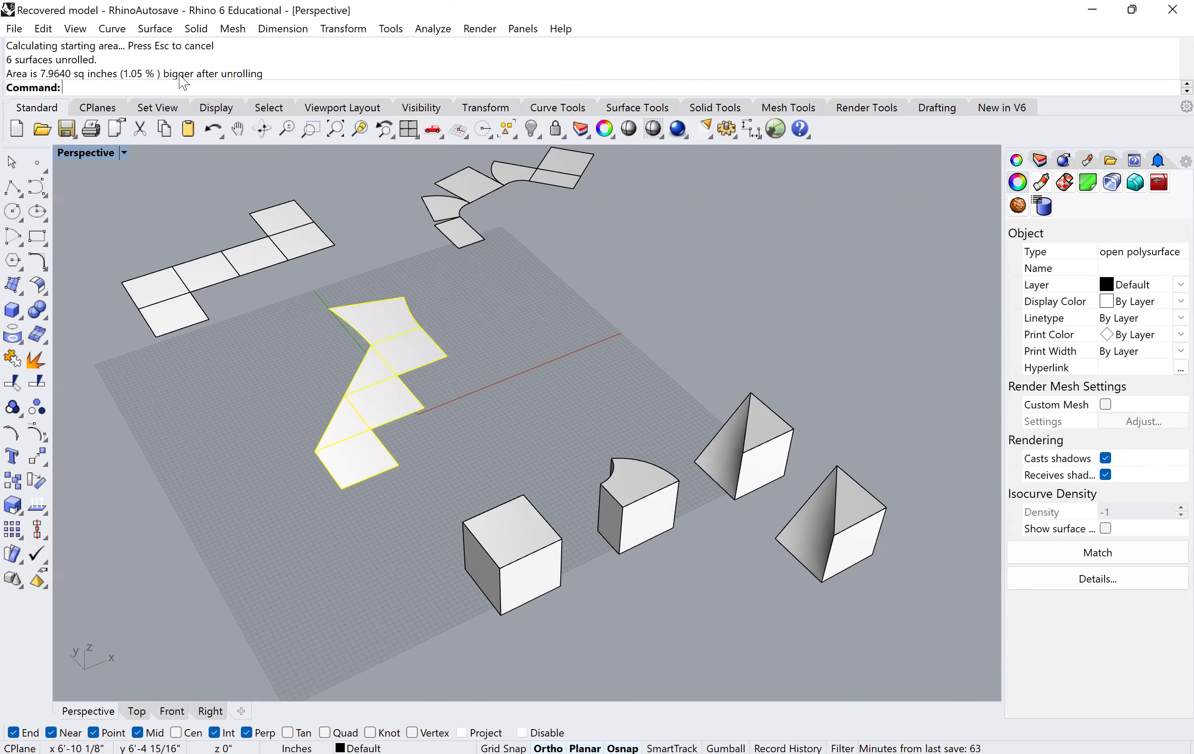
pyautogui.click(315, 373)
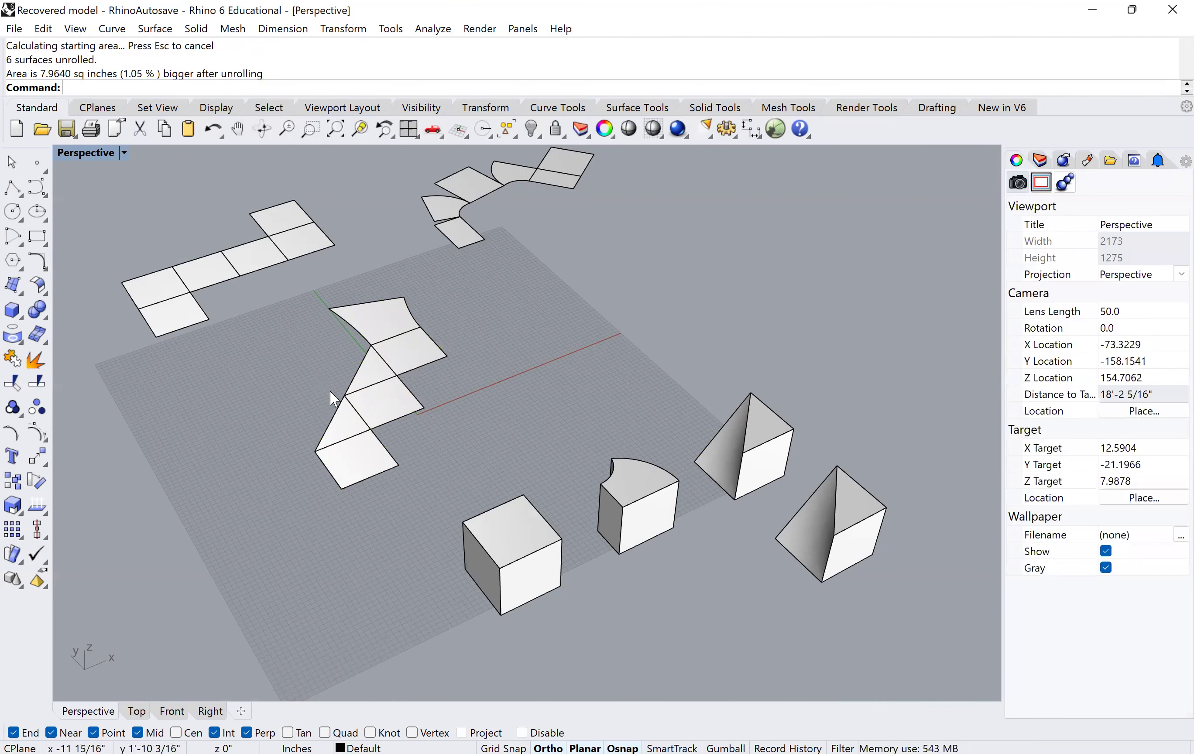
# Orbit the Perspective view around the solids to face the twisted block's sloping face
pyautogui.moveTo(333, 399); pyautogui.dragTo(353, 368, button='right')
pyautogui.moveTo(633, 380); pyautogui.dragTo(566, 406, button='right')
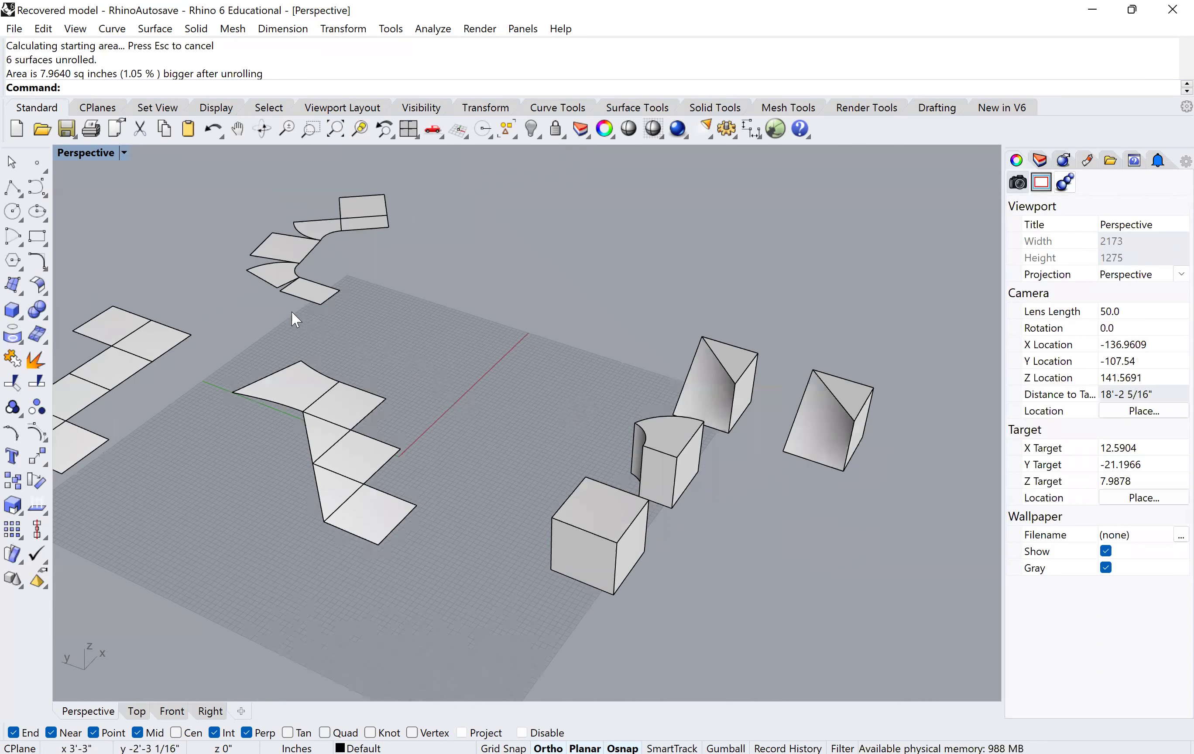
pyautogui.moveTo(329, 314); pyautogui.dragTo(385, 285, button='right')
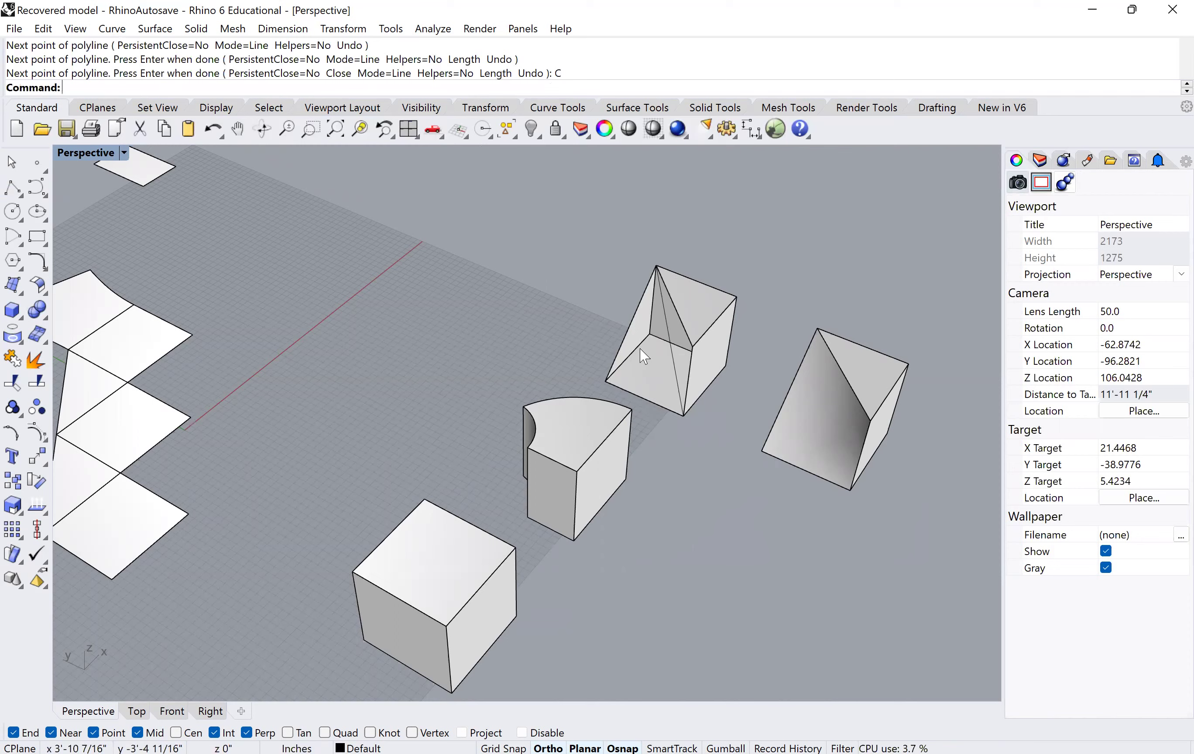
# Draw a second closed triangular polyline through the block's top, bottom and edge vertices
pyautogui.scroll(3, 640, 352)
pyautogui.moveTo(668, 333); pyautogui.dragTo(676, 327, button='right')
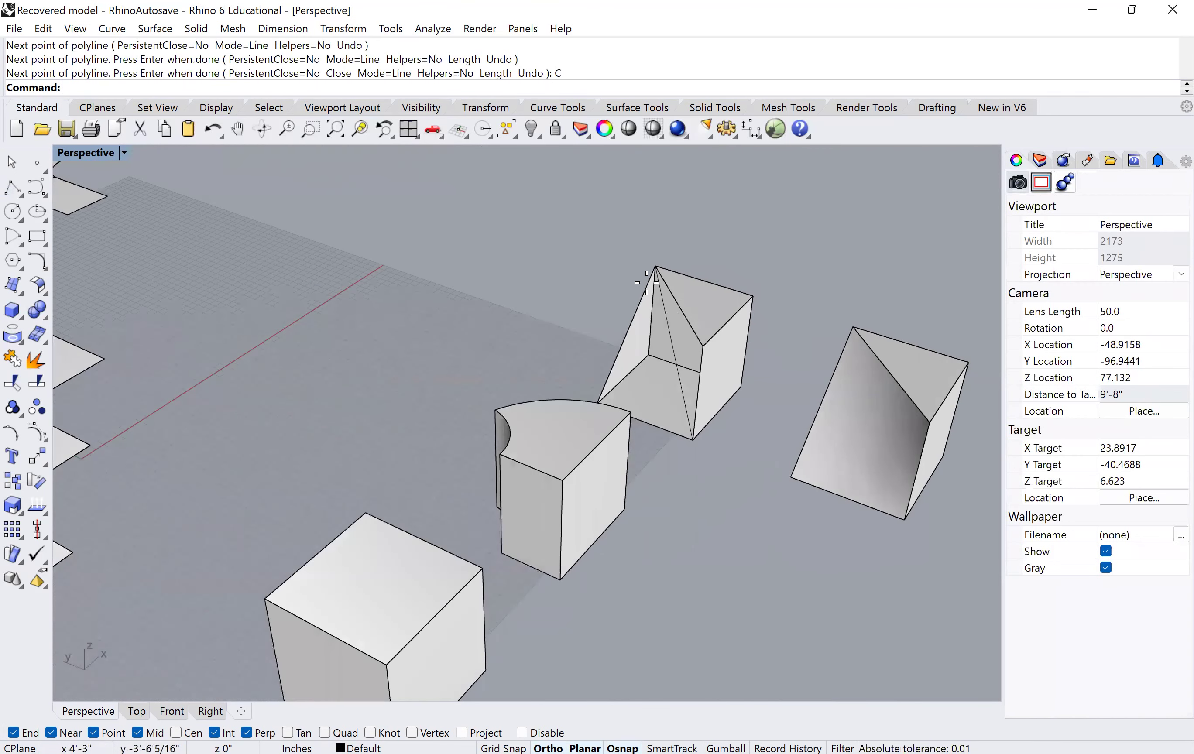
pyautogui.moveTo(647, 282); pyautogui.dragTo(670, 288, button='right')
pyautogui.rightClick(638, 255)
pyautogui.click(638, 255)
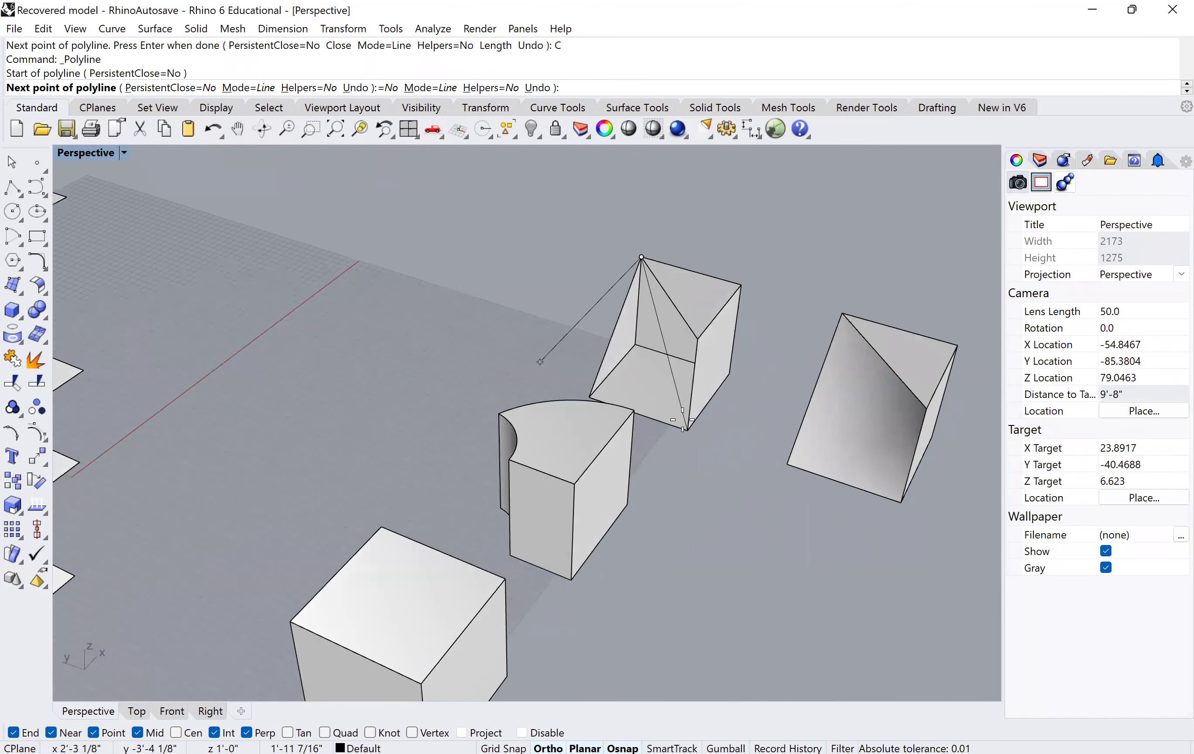
pyautogui.click(687, 429)
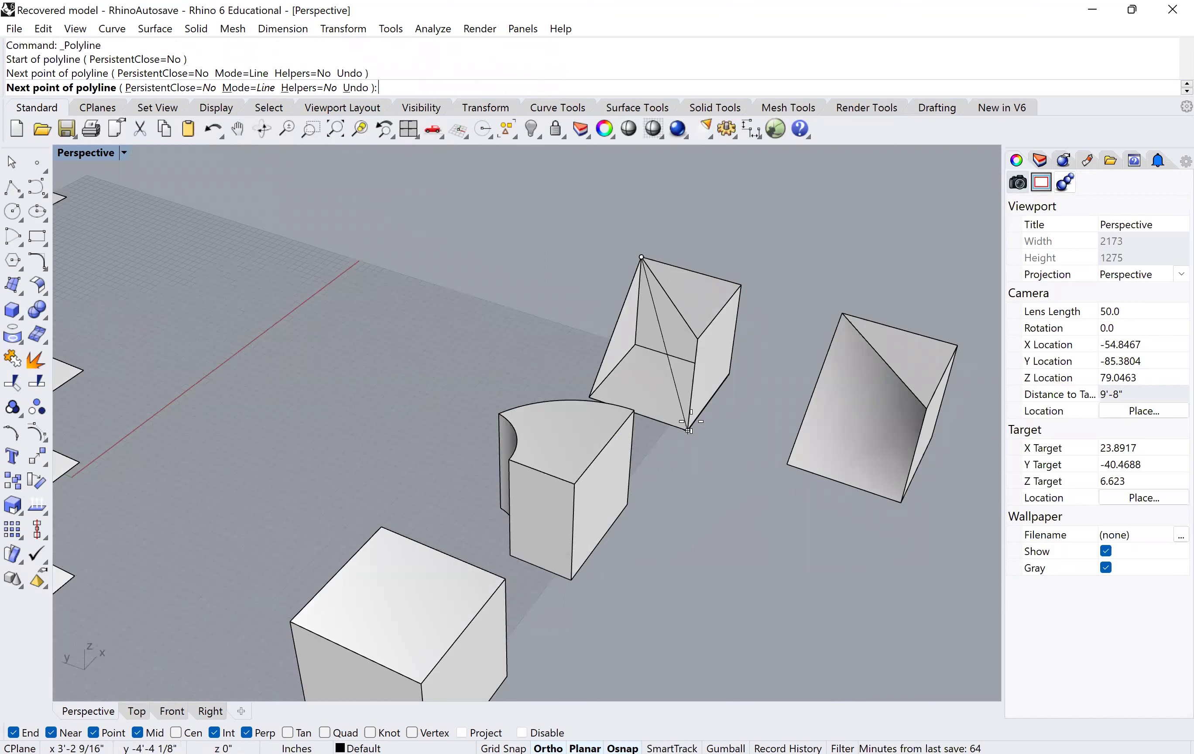
pyautogui.click(698, 339)
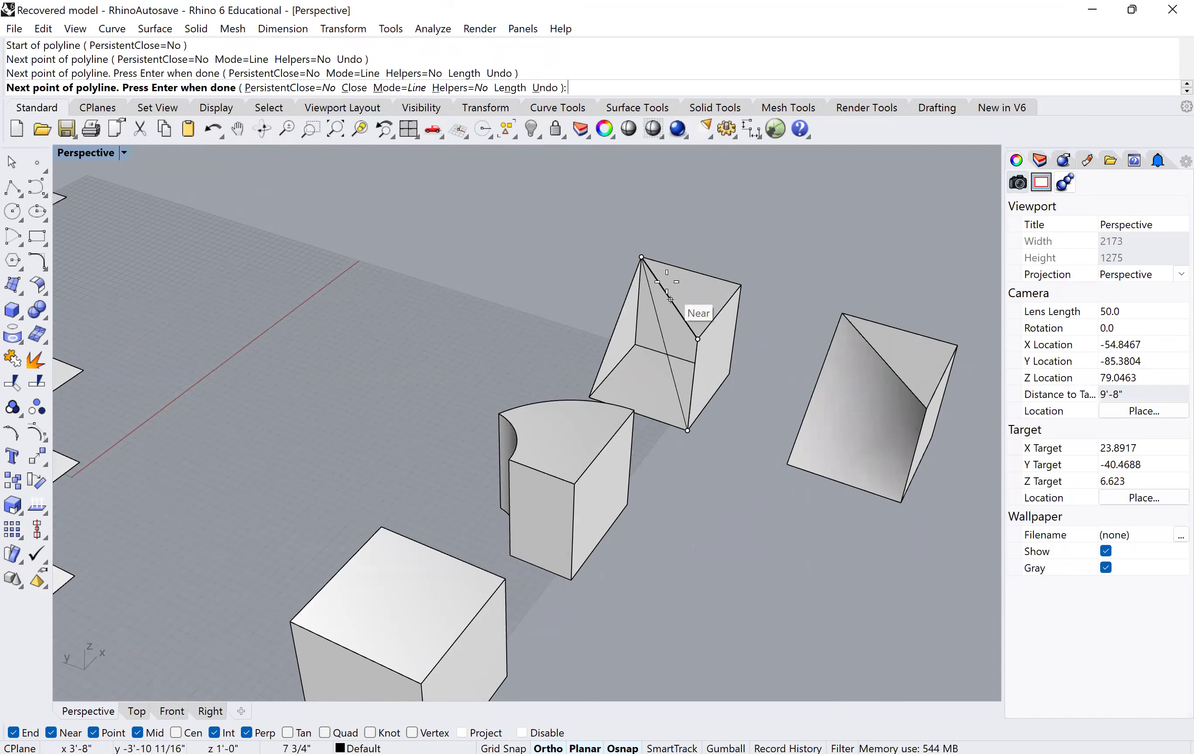
pyautogui.click(641, 258)
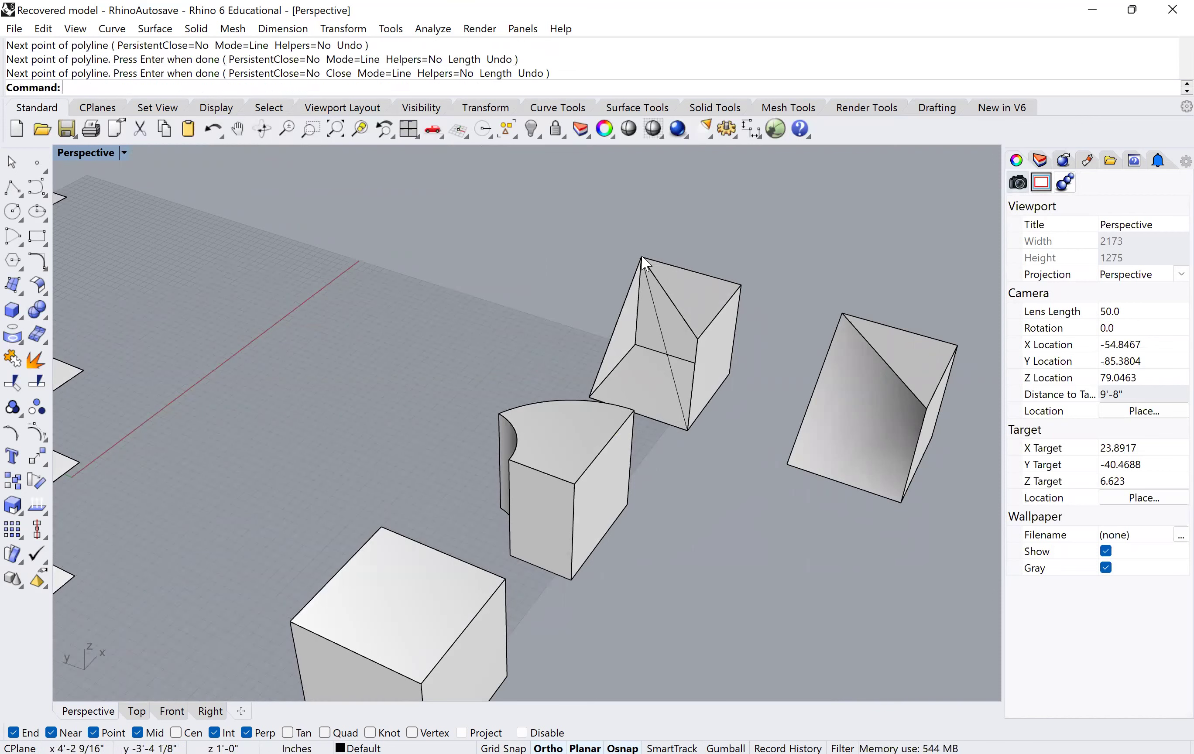
# Turn both triangle outlines into flat surfaces with PlanarSrf and orbit to check them
pyautogui.click(657, 318)
pyautogui.keyDown('shift'); pyautogui.click(658, 318); pyautogui.keyUp('shift')
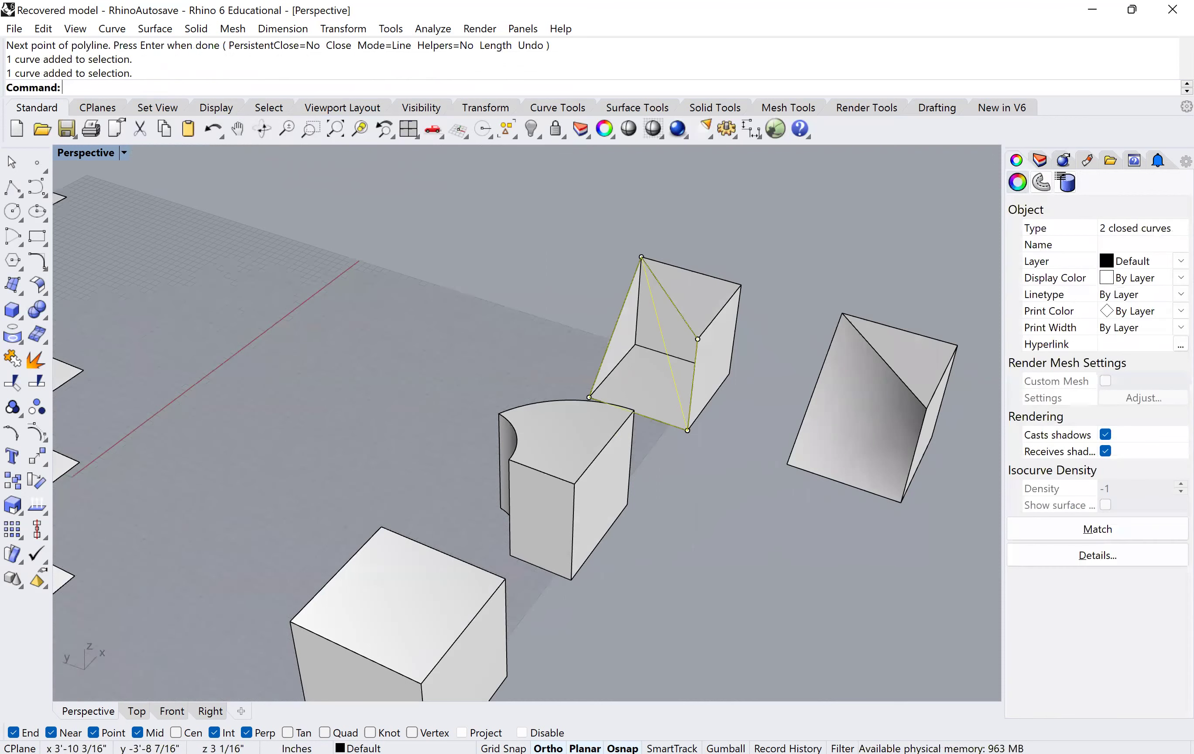
pyautogui.write('Pla')
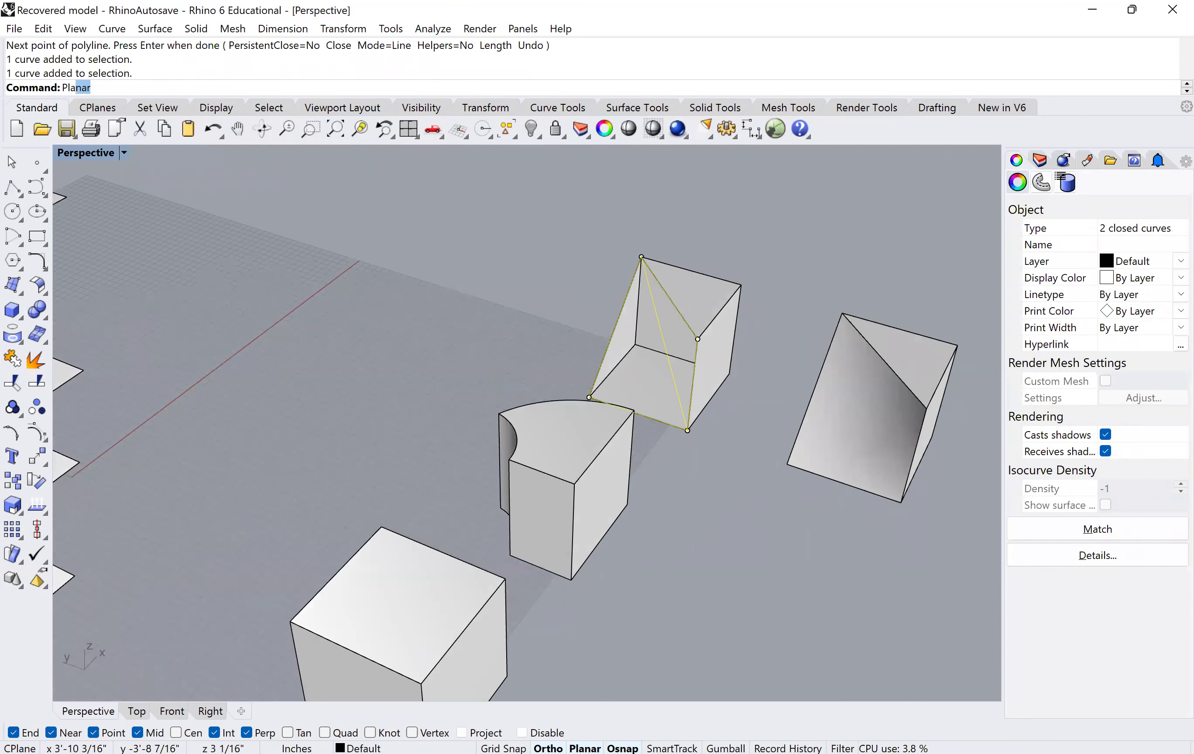
pyautogui.write('narSrf')
pyautogui.press('Return')
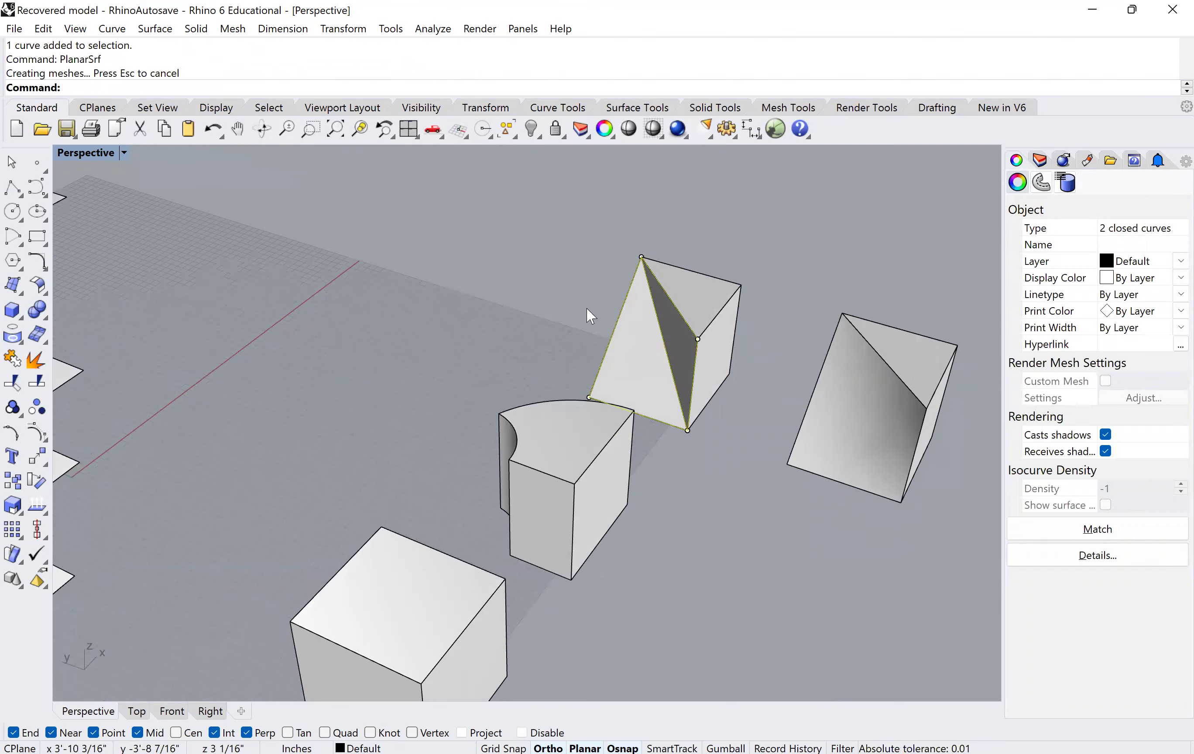
pyautogui.moveTo(586, 305); pyautogui.dragTo(563, 350, button='right')
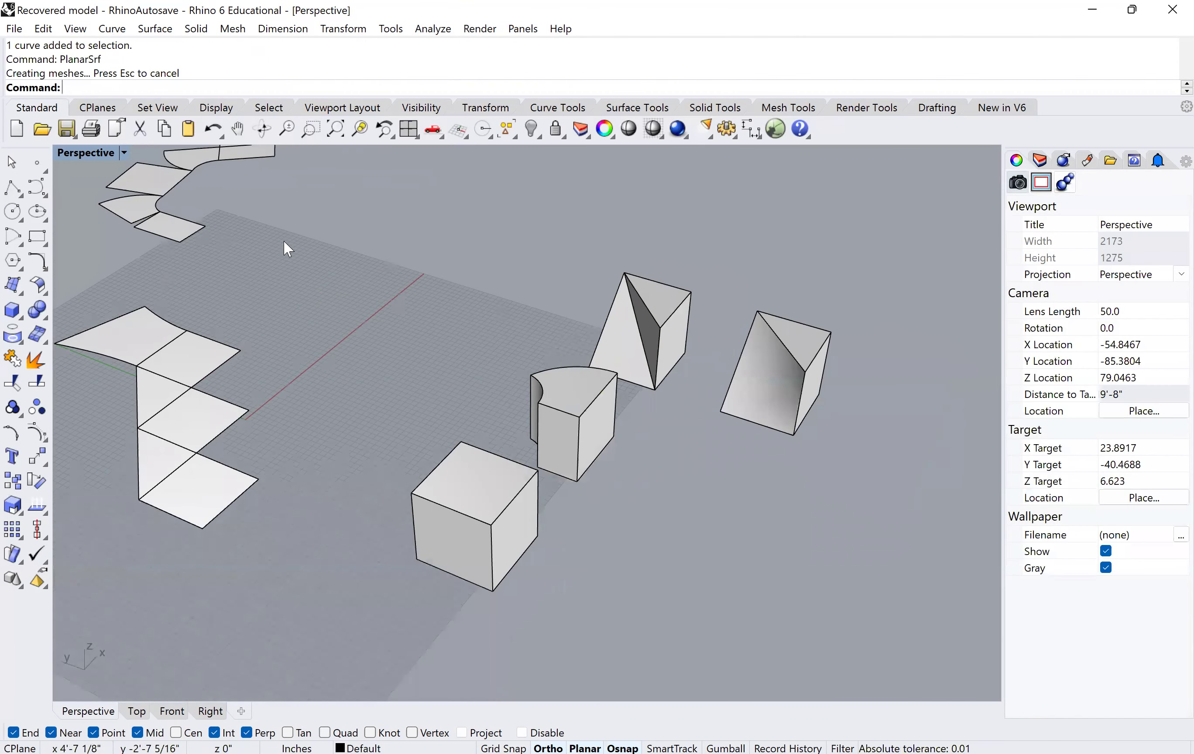
pyautogui.moveTo(499, 328); pyautogui.dragTo(663, 343, button='right')
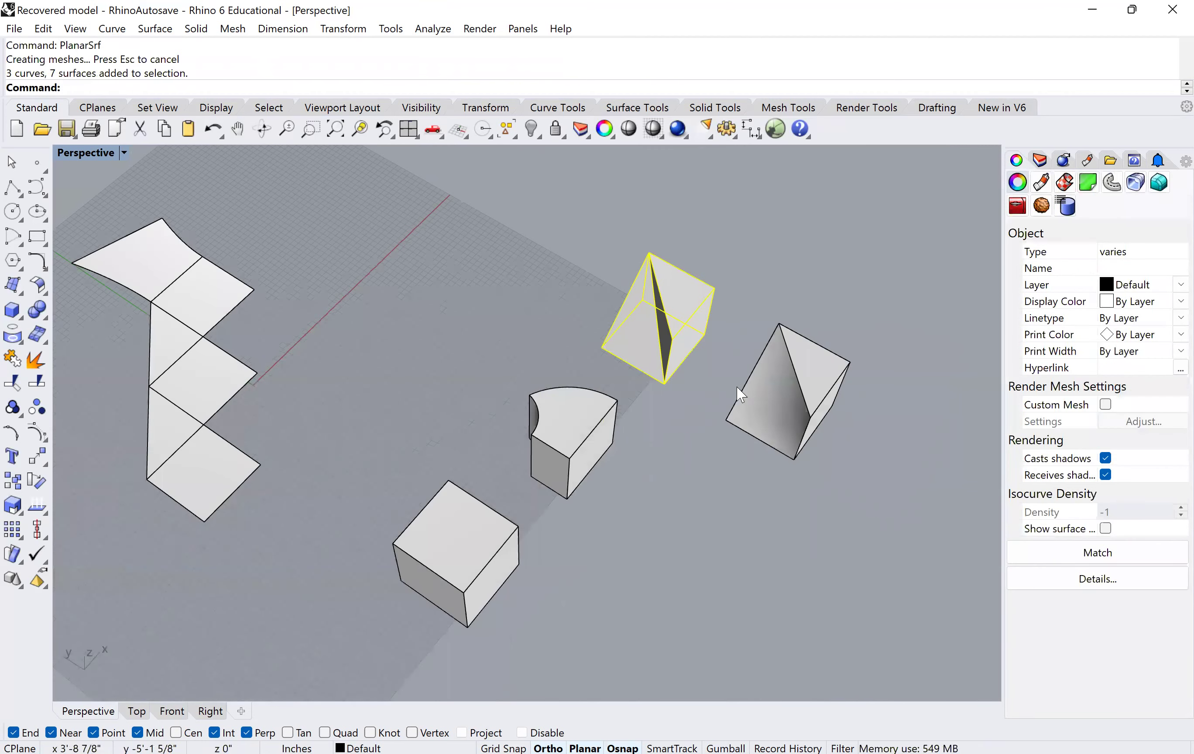
# Join the seven surfaces into one closed solid and unroll it with UnrollSrf
pyautogui.hotkey('ctrl', 'j')
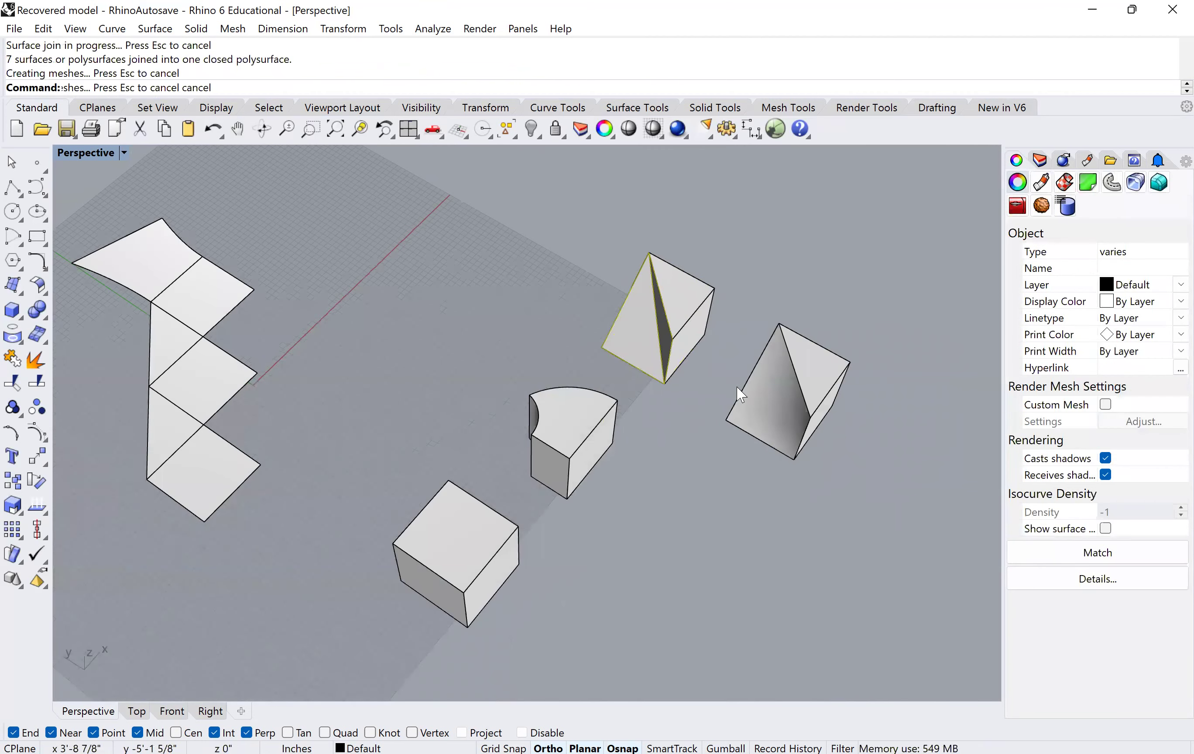
pyautogui.write('unrollsrf')
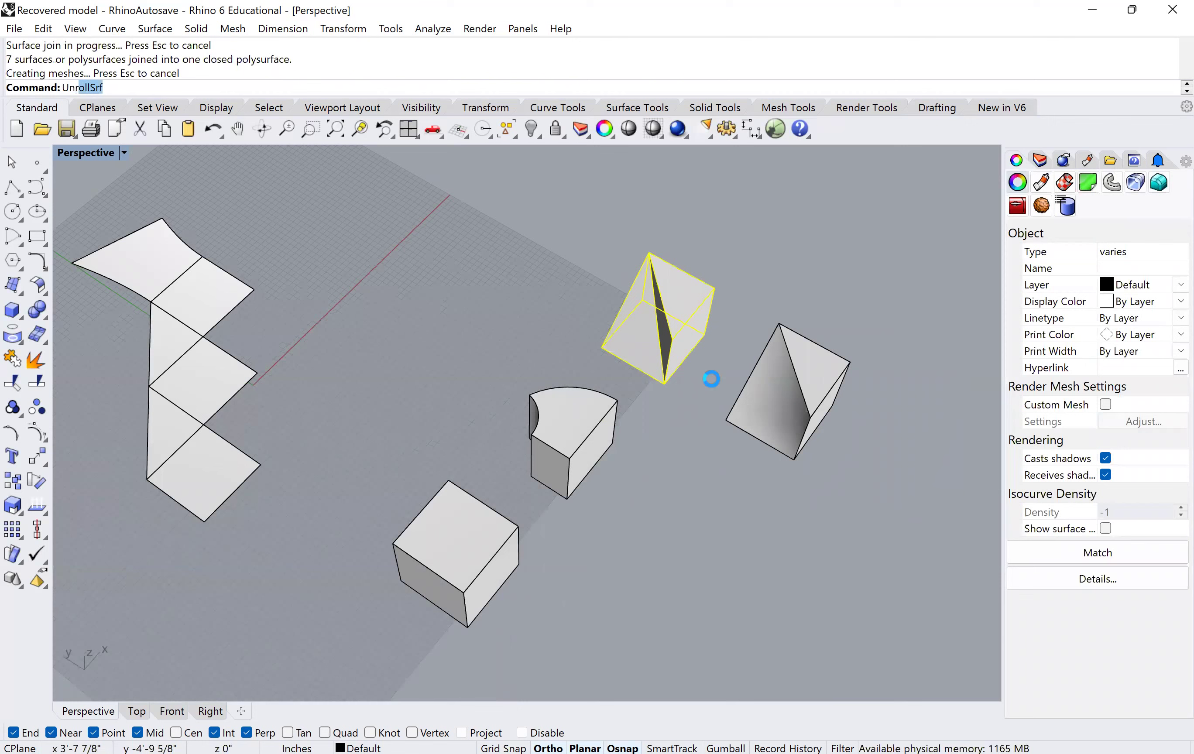
pyautogui.press('Return')
# Move the triangulated flat net up and right, clear of the older nets, then deselect it
pyautogui.press('Return')
pyautogui.press('Return')
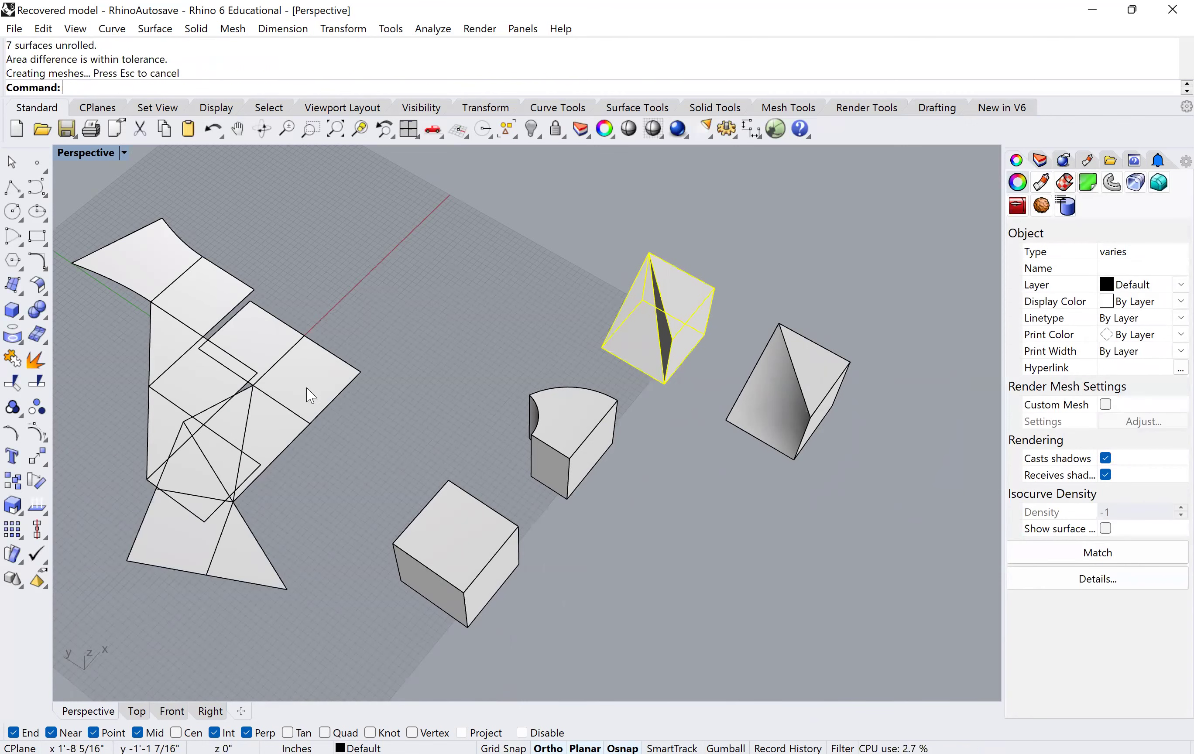
pyautogui.click(306, 394)
pyautogui.write('m')
pyautogui.press('Return')
pyautogui.click(304, 419)
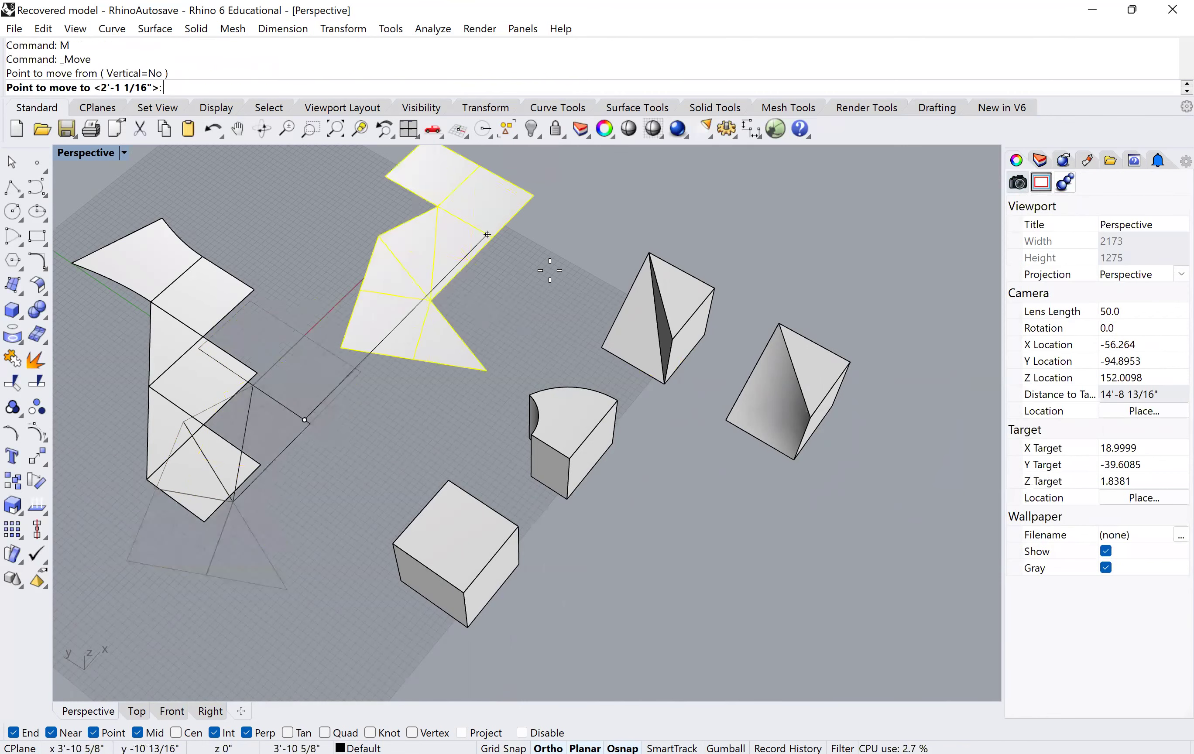
pyautogui.click(500, 305)
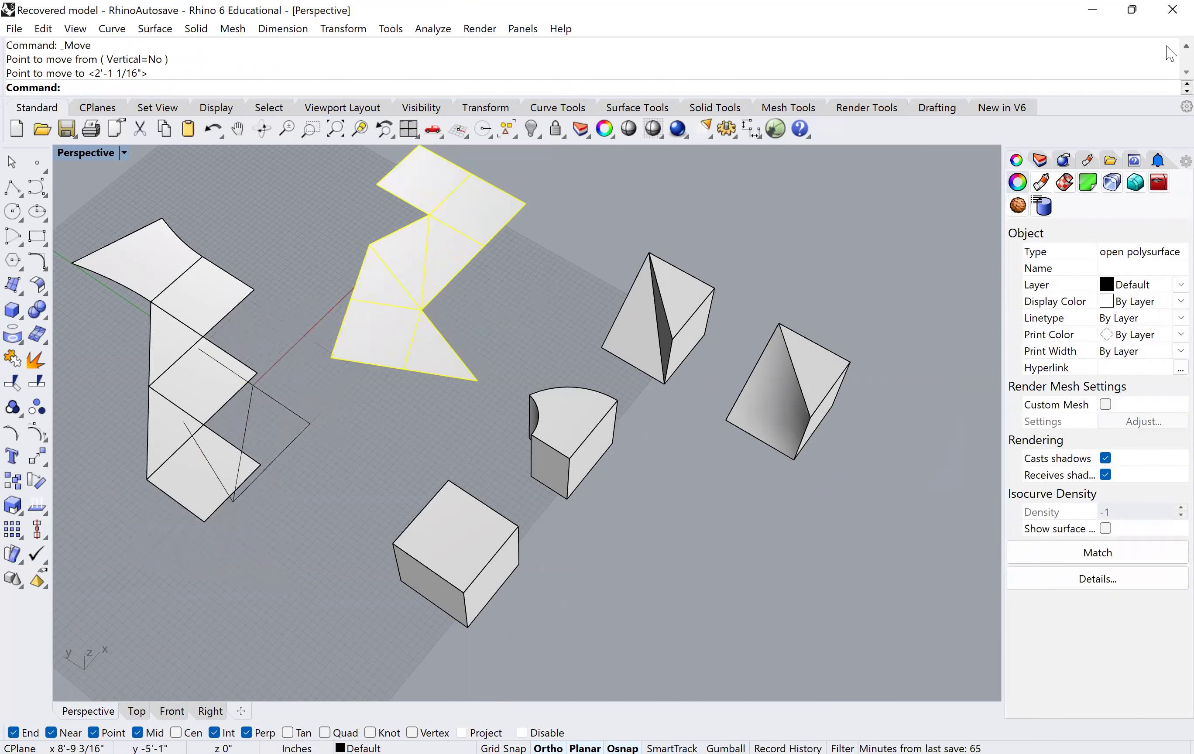
pyautogui.scroll(4, 1167, 46)
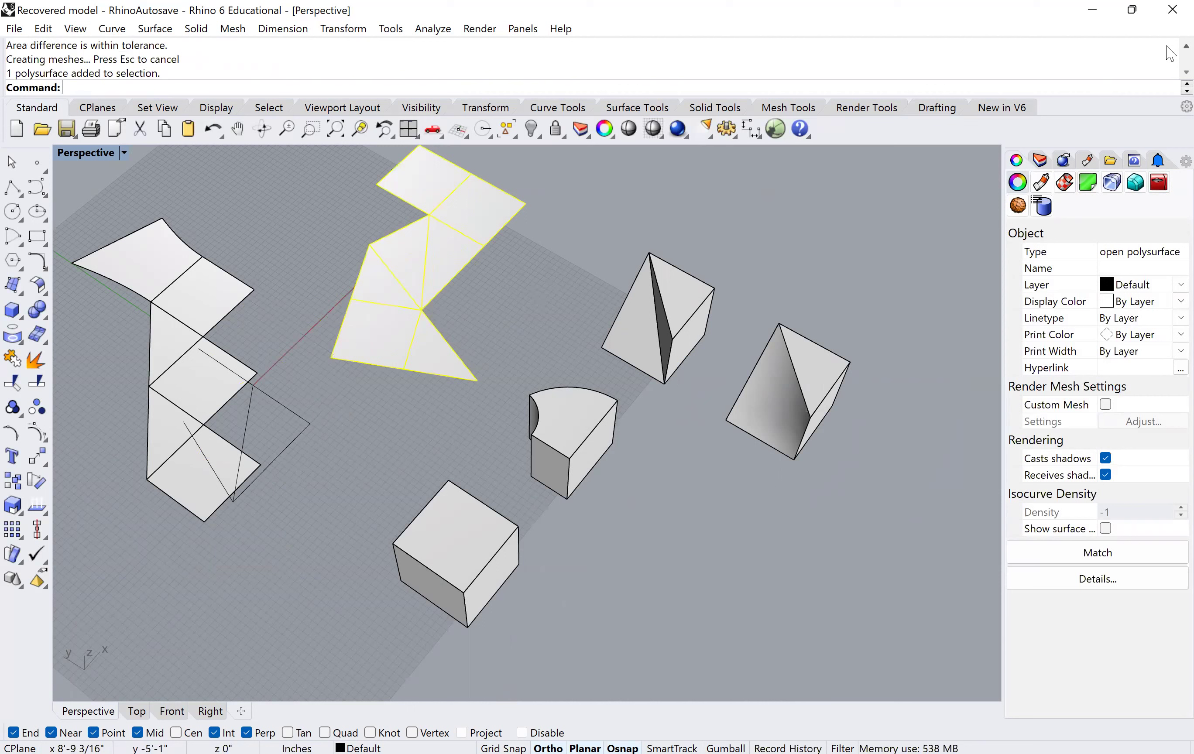
pyautogui.scroll(1, 1170, 54)
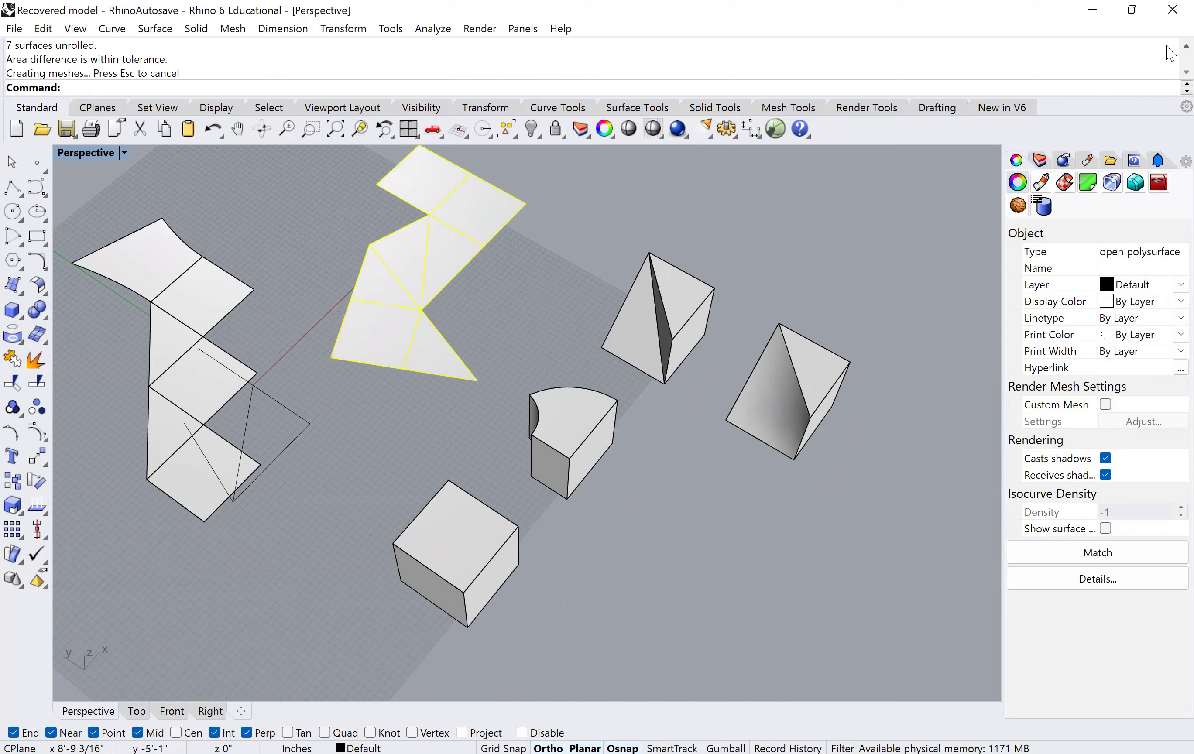
pyautogui.scroll(1, 1170, 53)
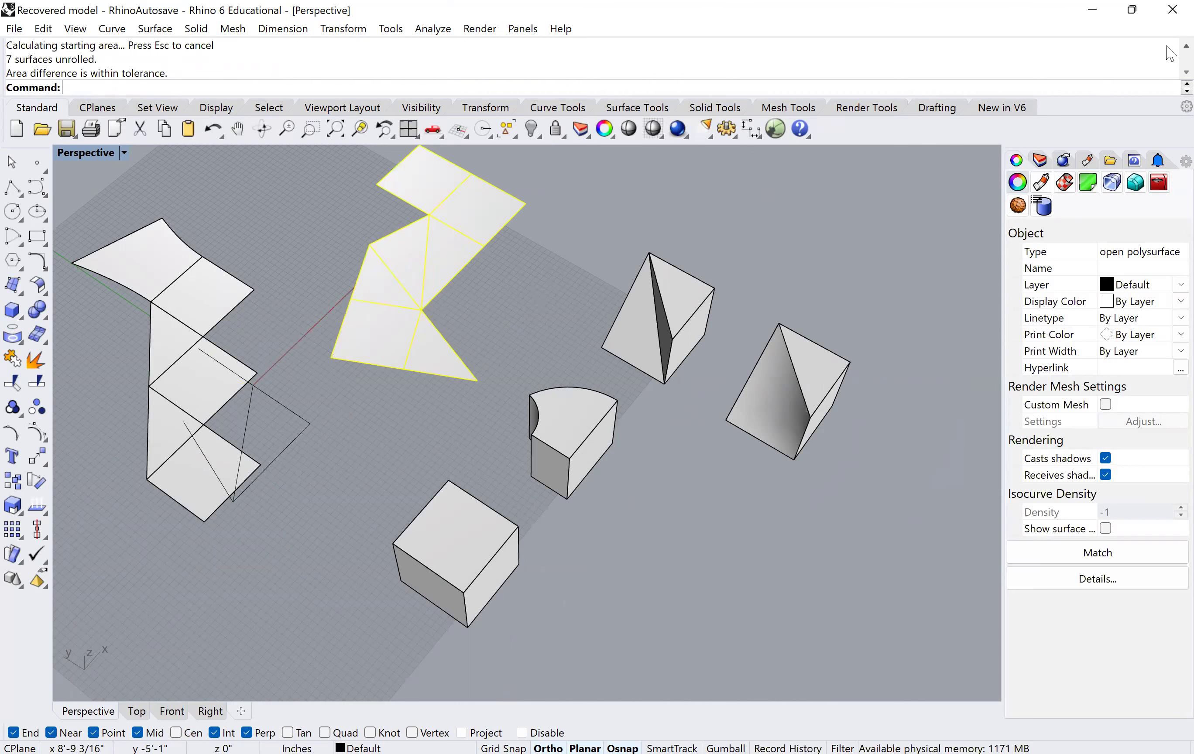
pyautogui.scroll(1, 1170, 53)
pyautogui.click(520, 300)
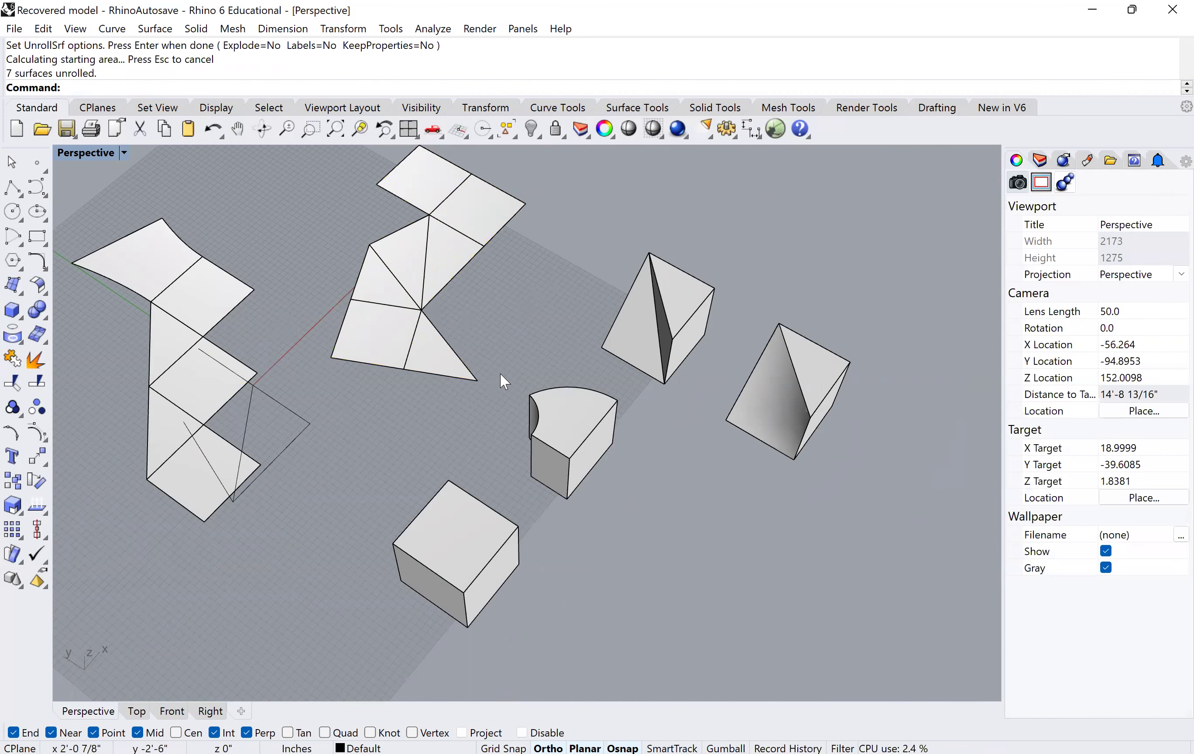
# Delete the triangulated flat net
pyautogui.moveTo(499, 371); pyautogui.dragTo(453, 374, button='right')
pyautogui.moveTo(303, 349)
pyautogui.mouseDown(button='right')
pyautogui.moveTo(311, 328)
pyautogui.moveTo(307, 345)
pyautogui.mouseUp(button='right')
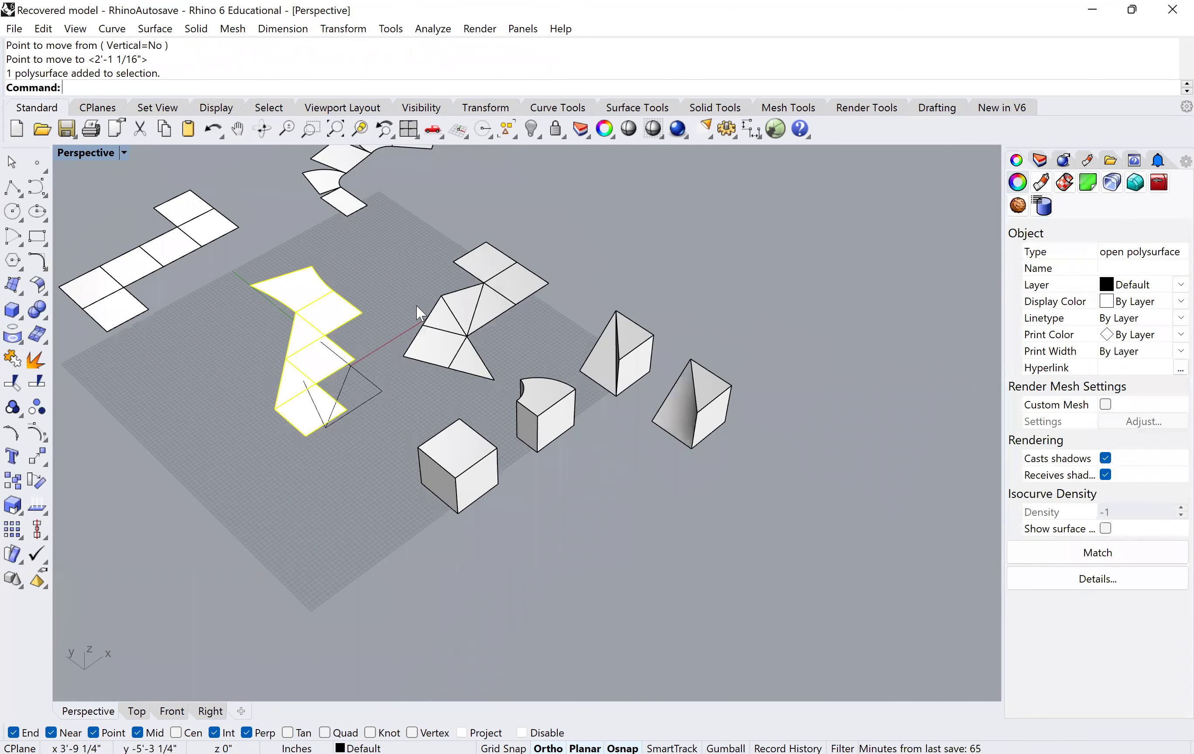
pyautogui.click(473, 319)
pyautogui.press('Delete')
# Delete the two overlapping stray curves on the old net and zoom out over the scene
pyautogui.moveTo(254, 326); pyautogui.dragTo(392, 427)
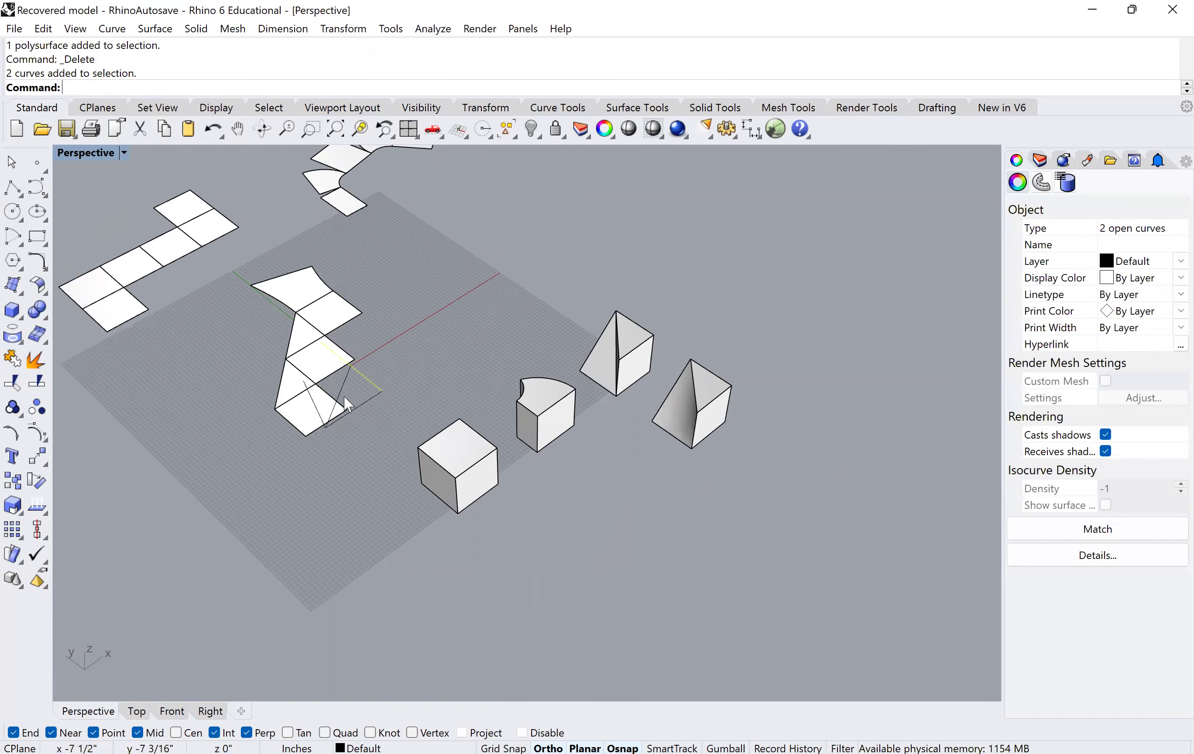
pyautogui.click(331, 412)
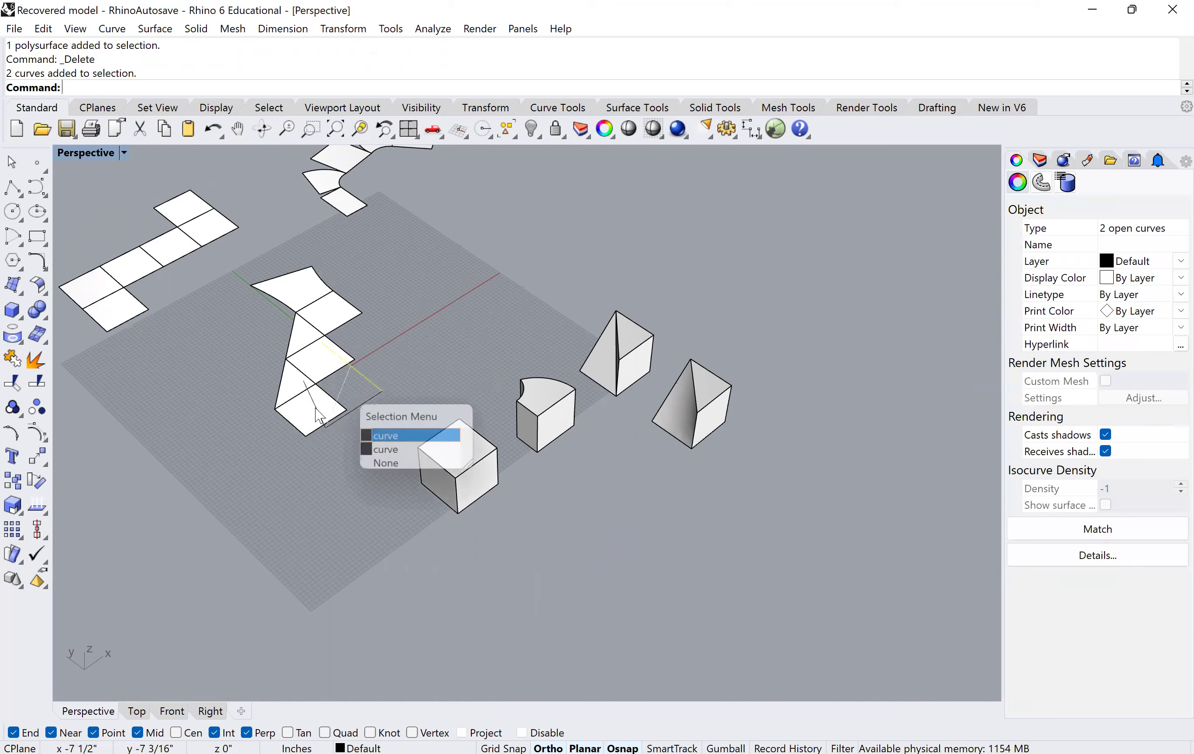
pyautogui.keyDown('shift'); pyautogui.click(362, 407); pyautogui.keyUp('shift')
pyautogui.keyDown('shift'); pyautogui.click(362, 407); pyautogui.keyUp('shift')
pyautogui.press('Delete')
pyautogui.scroll(-6, 474, 417)
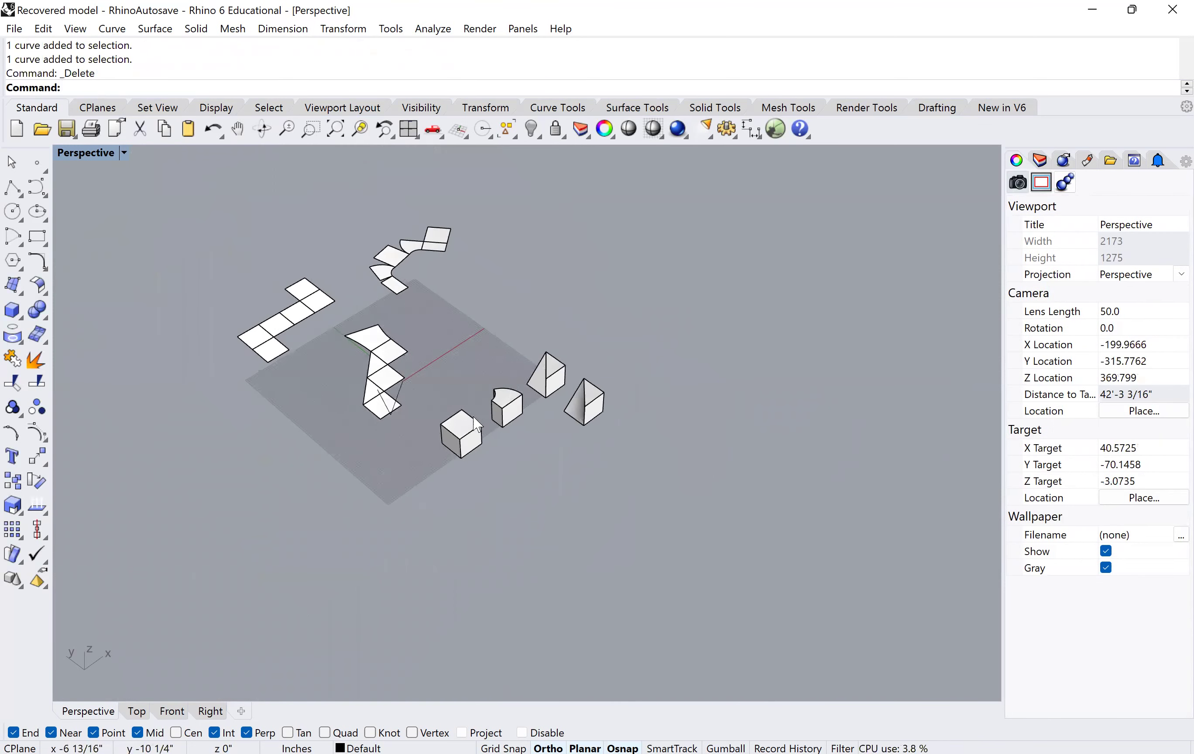
pyautogui.keyDown('shift'); pyautogui.moveTo(474, 416); pyautogui.dragTo(538, 430, button='right'); pyautogui.keyUp('shift')
pyautogui.moveTo(539, 430); pyautogui.dragTo(474, 431, button='right')
pyautogui.scroll(4, 676, 410)
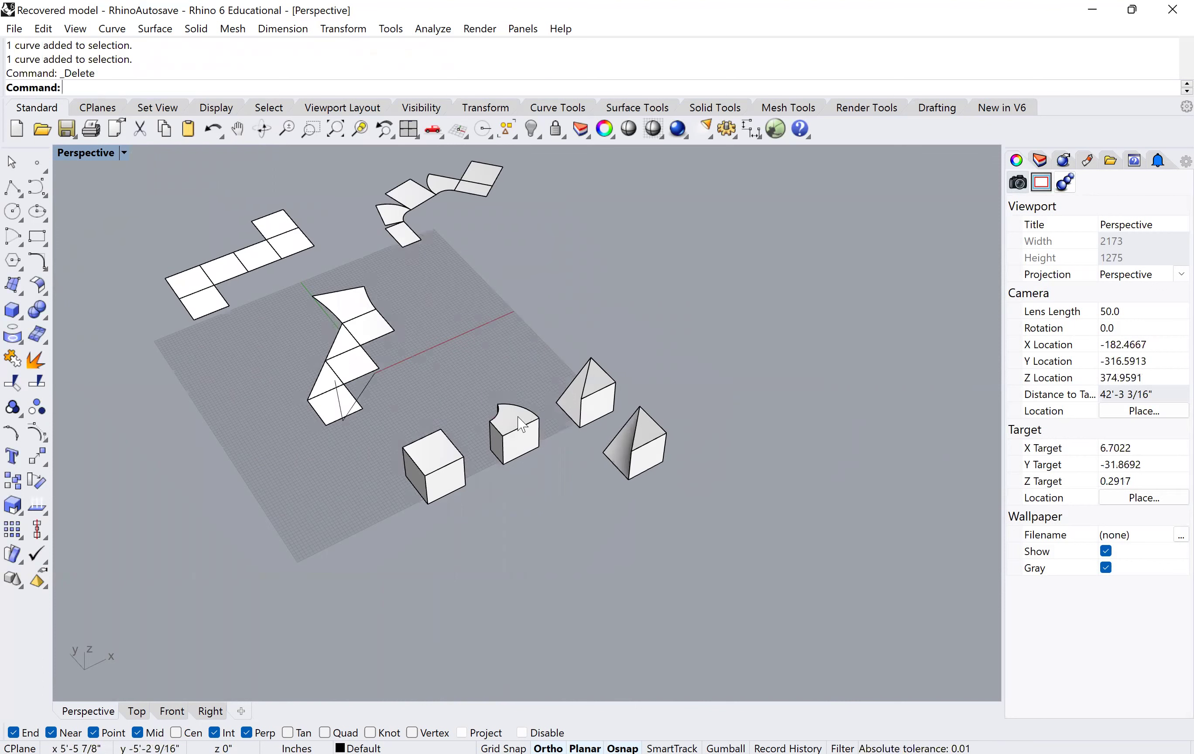